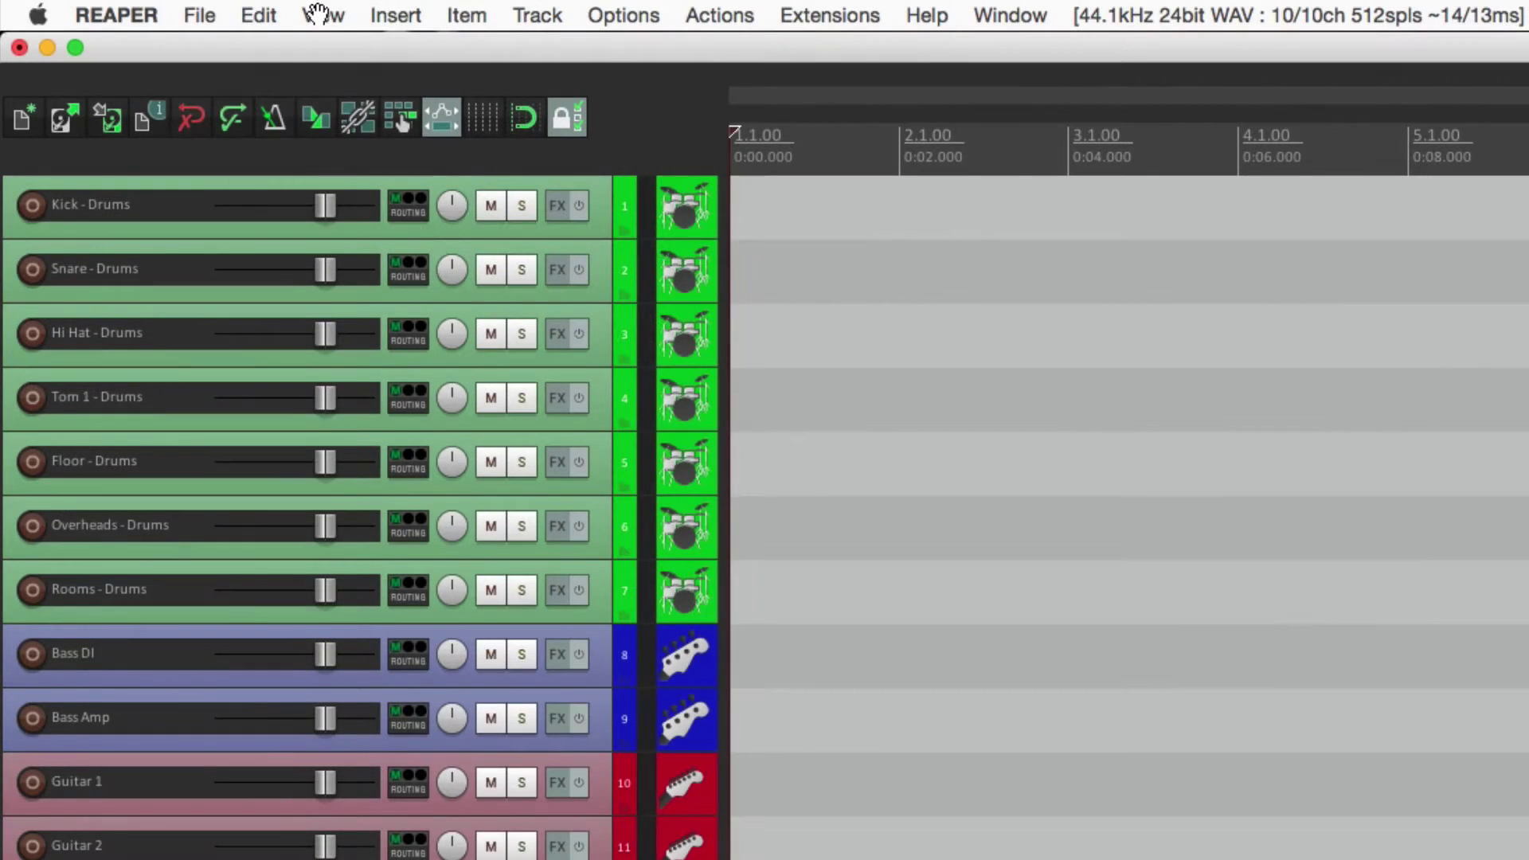
Step: Open the Track Manager from the View menu, then close and reopen it with the shortcut
left_click(318, 14)
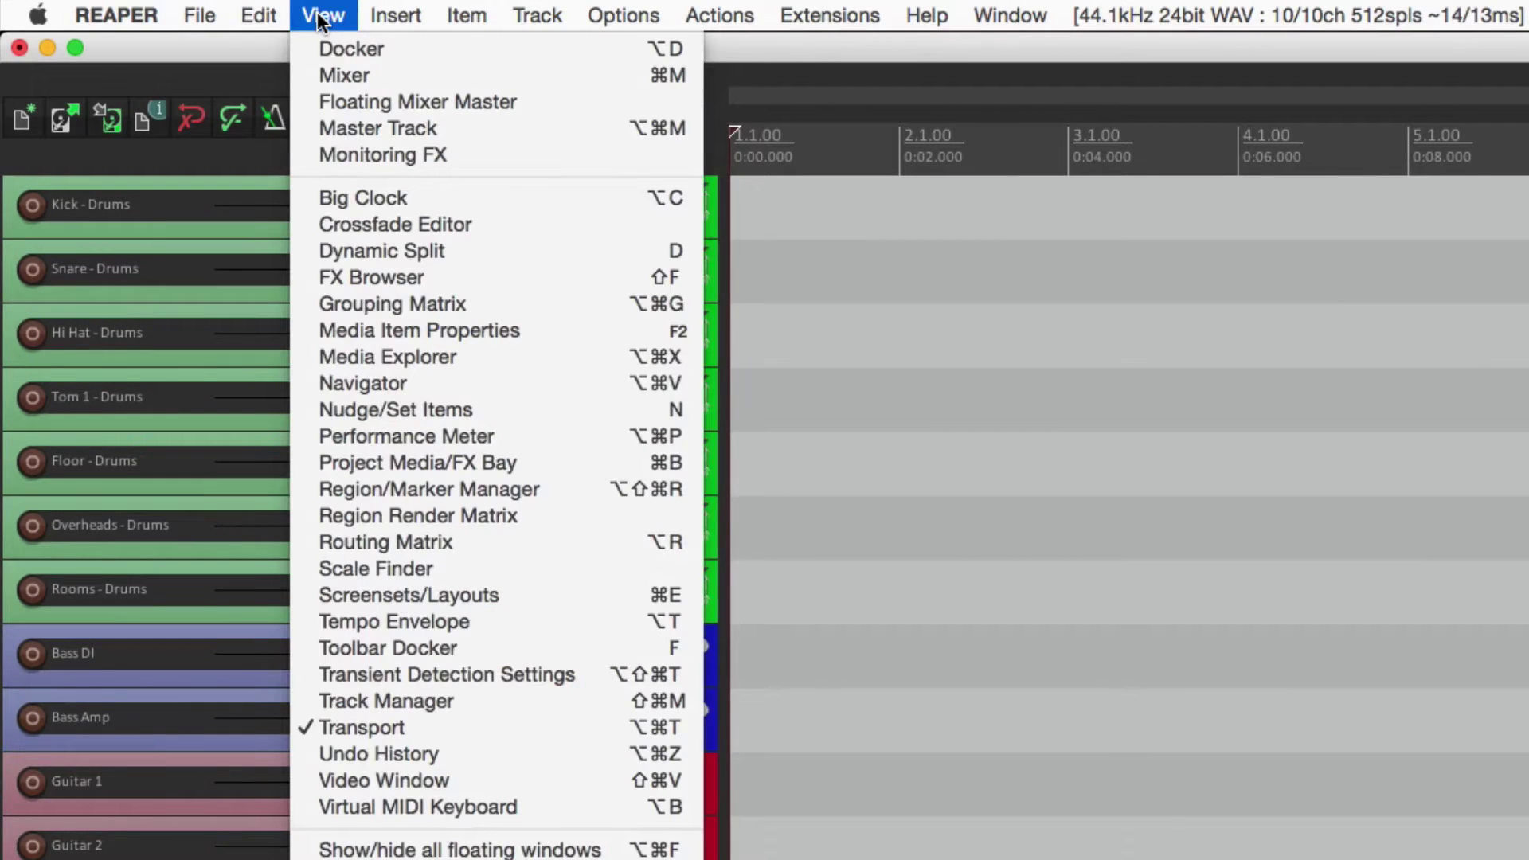
left_click(582, 704)
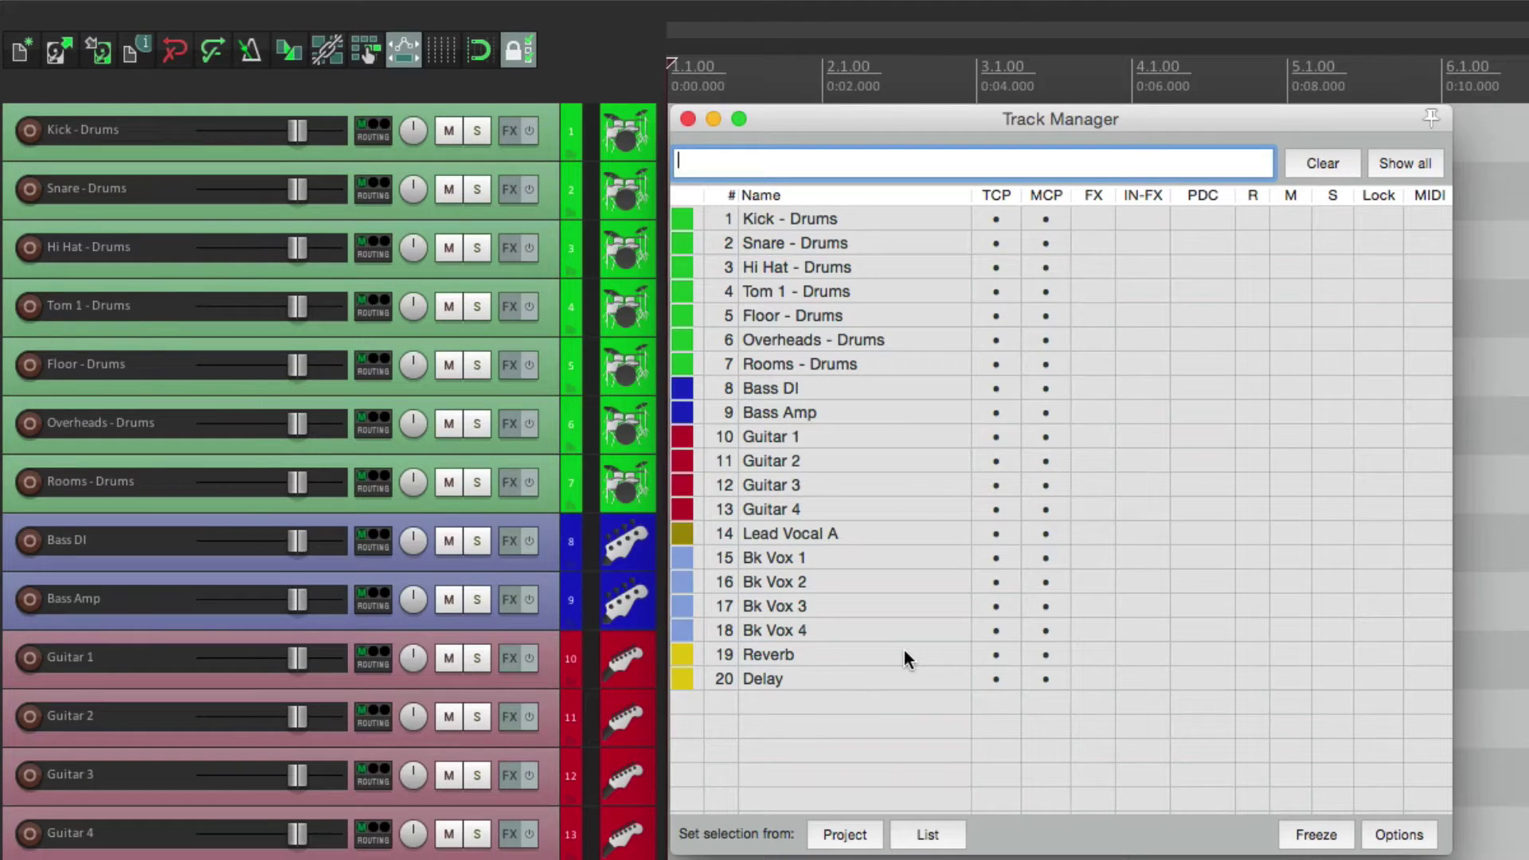
key("Escape")
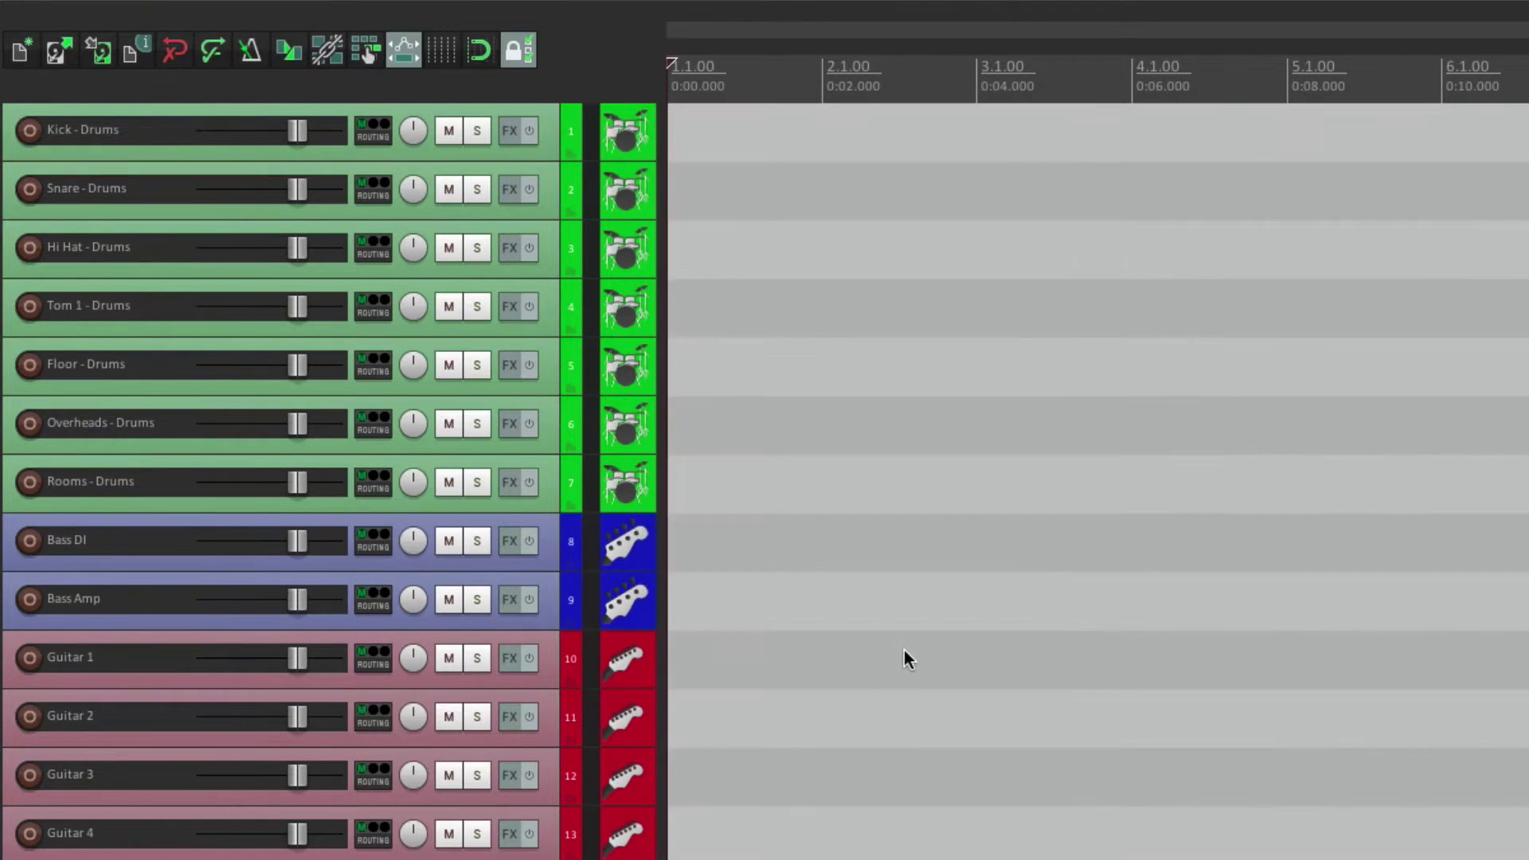
key("super+shift+m")
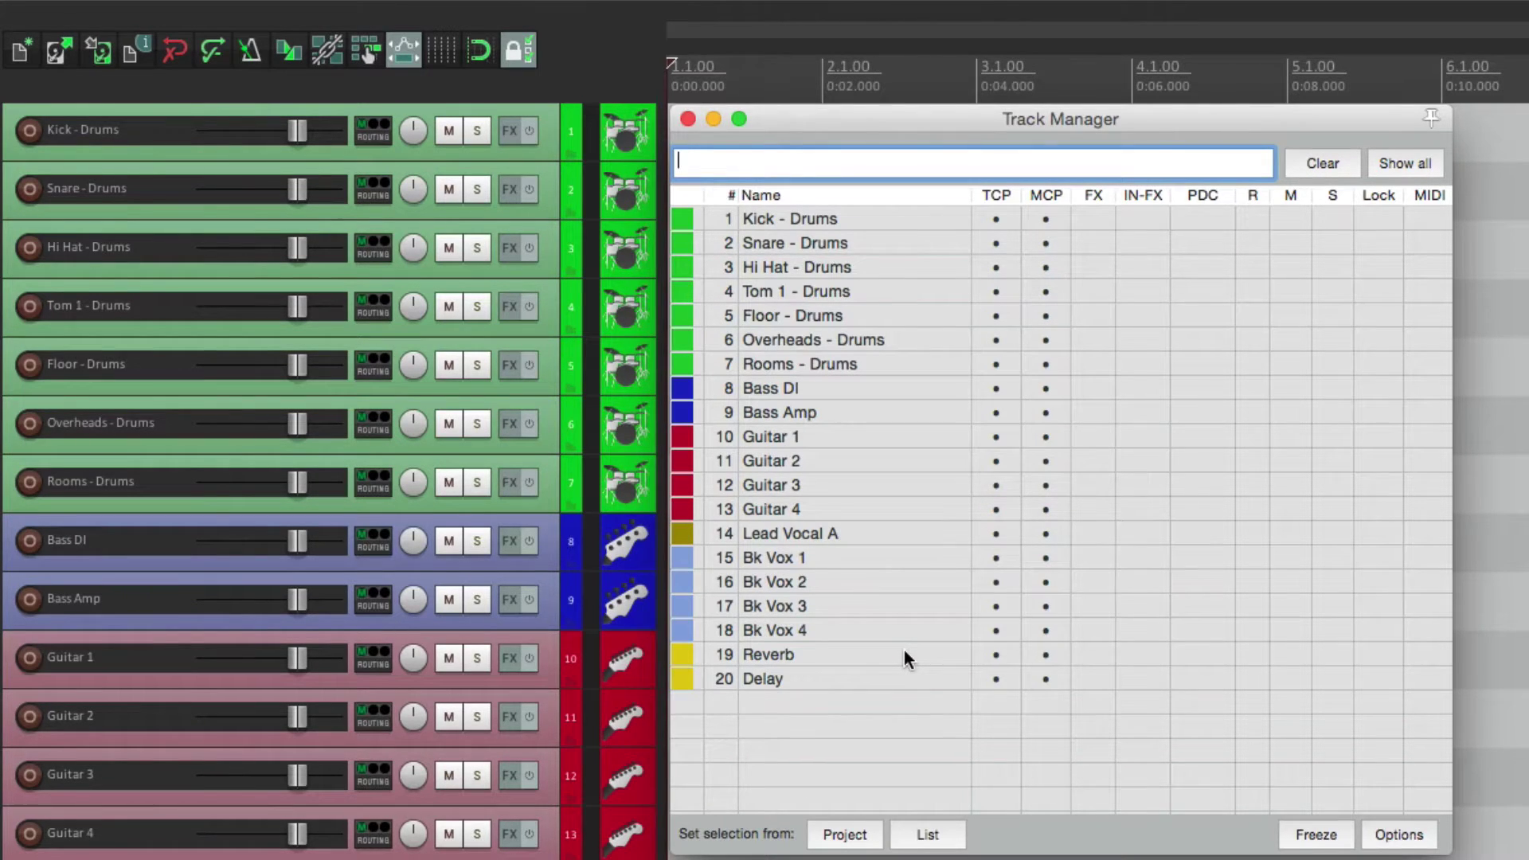
left_click(688, 119)
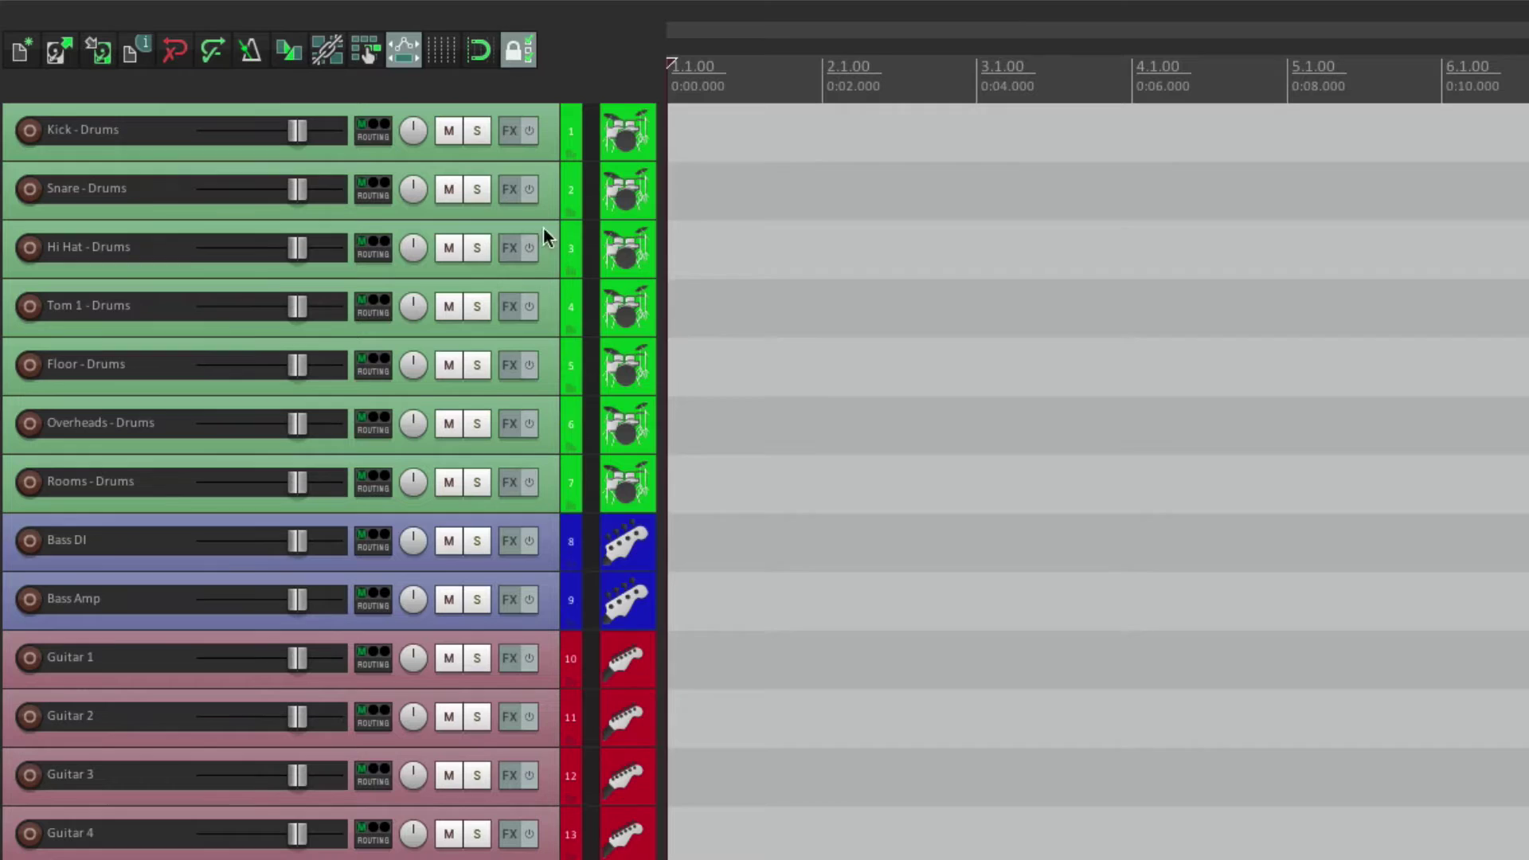
Step: Drag Lead Vocal A's bottom edge down so the track is taller and shows its Mic 1 input
scroll(562, 338, "down", 3)
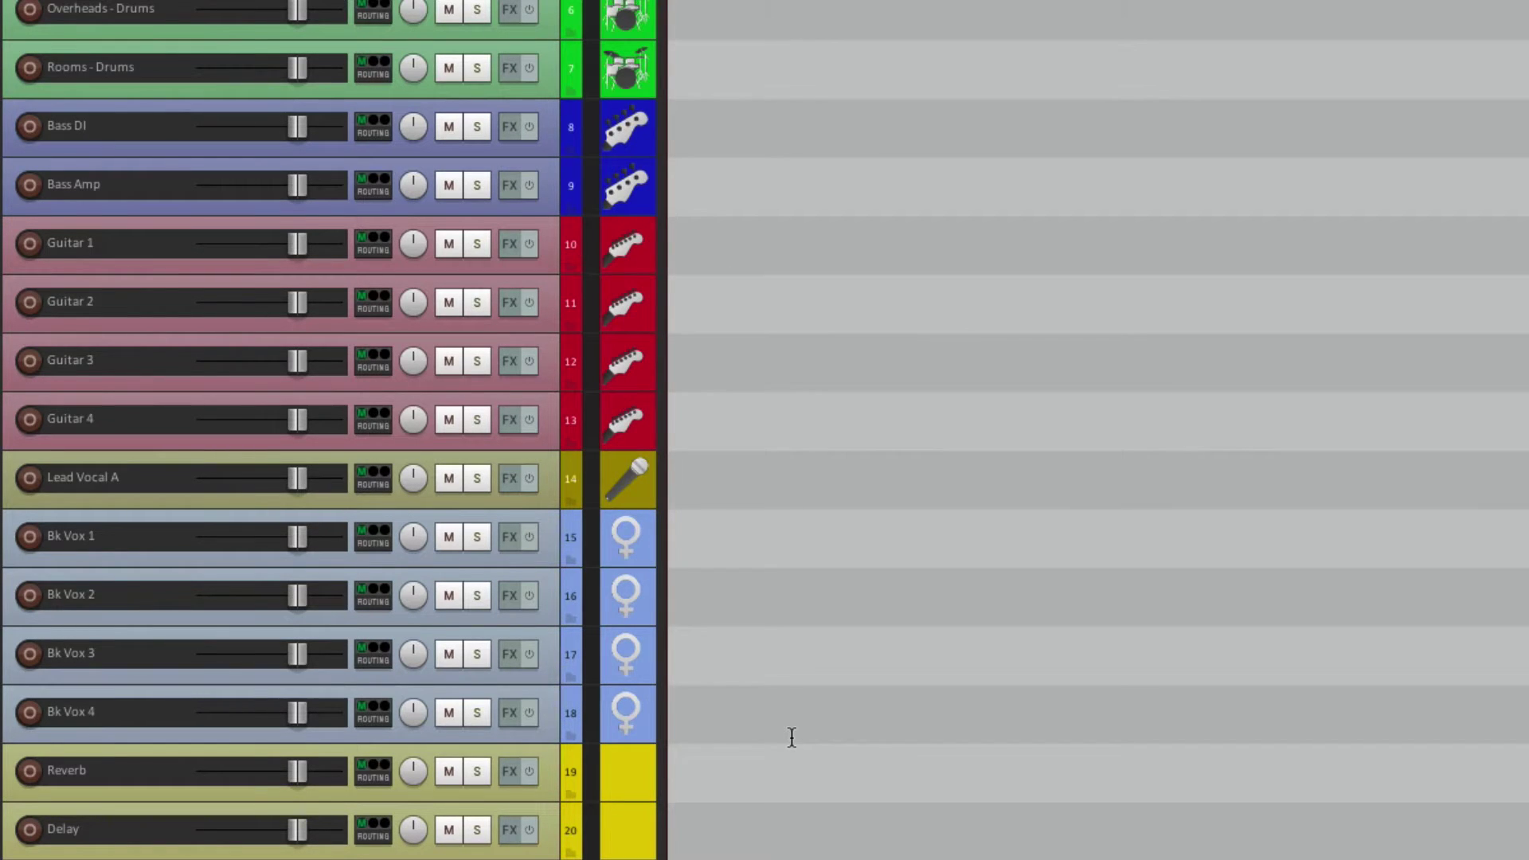
key("ctrl+alt+m")
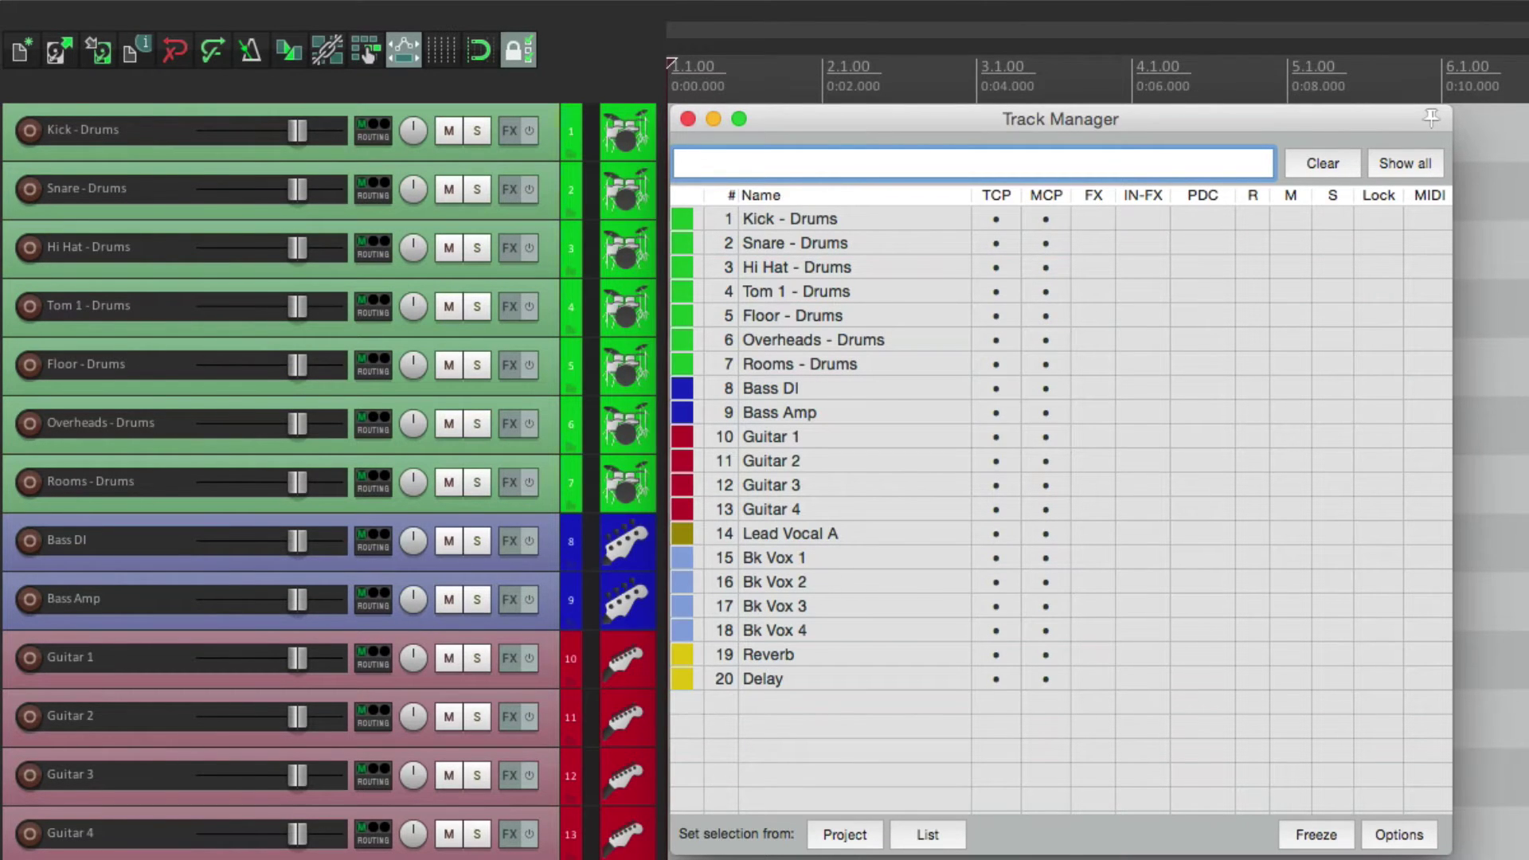
key("Escape")
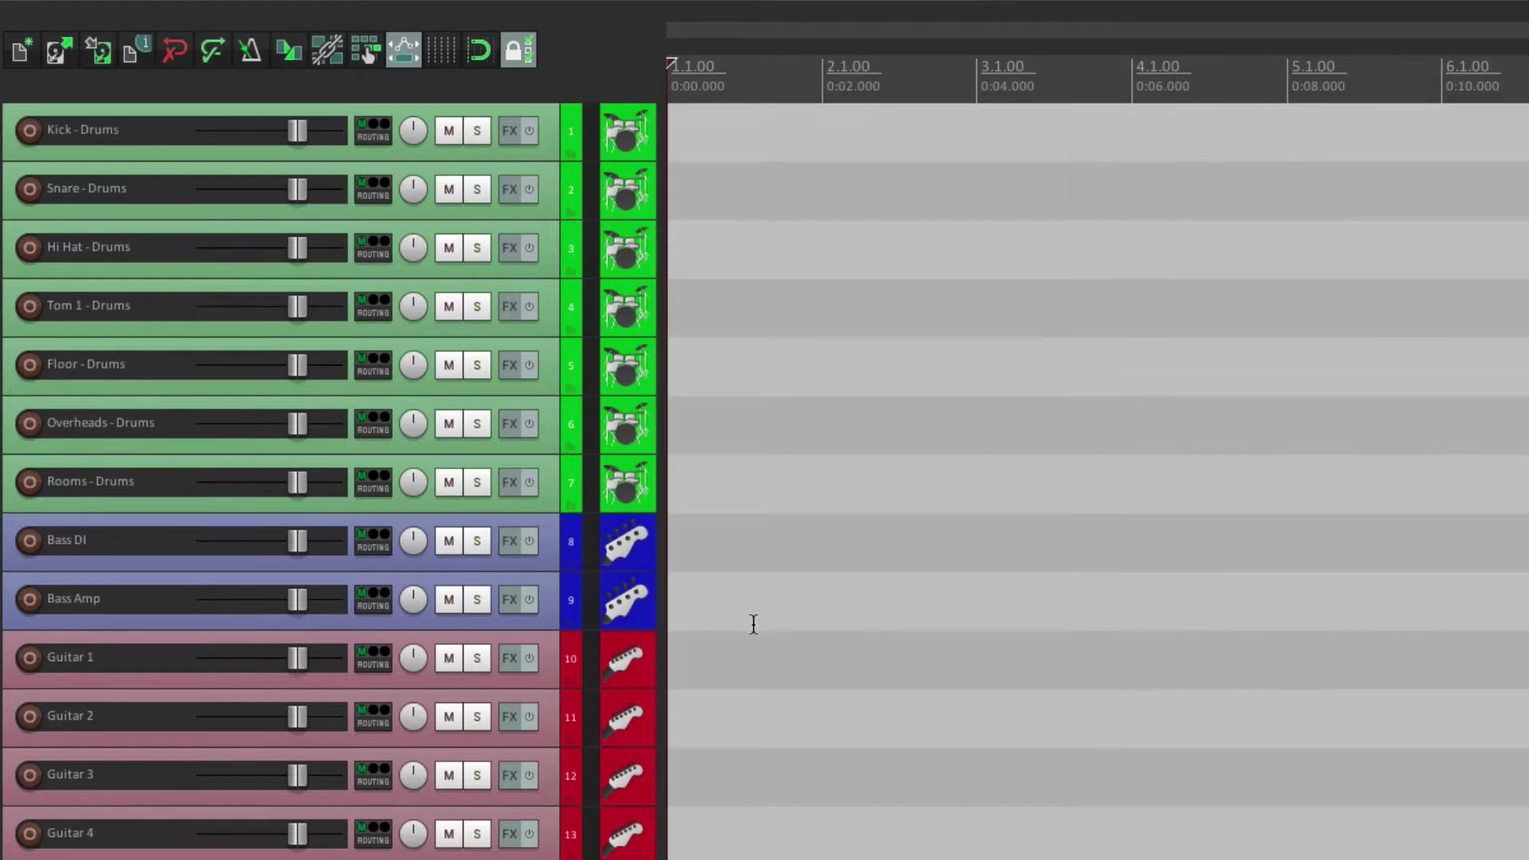
scroll(877, 687, "down", 6)
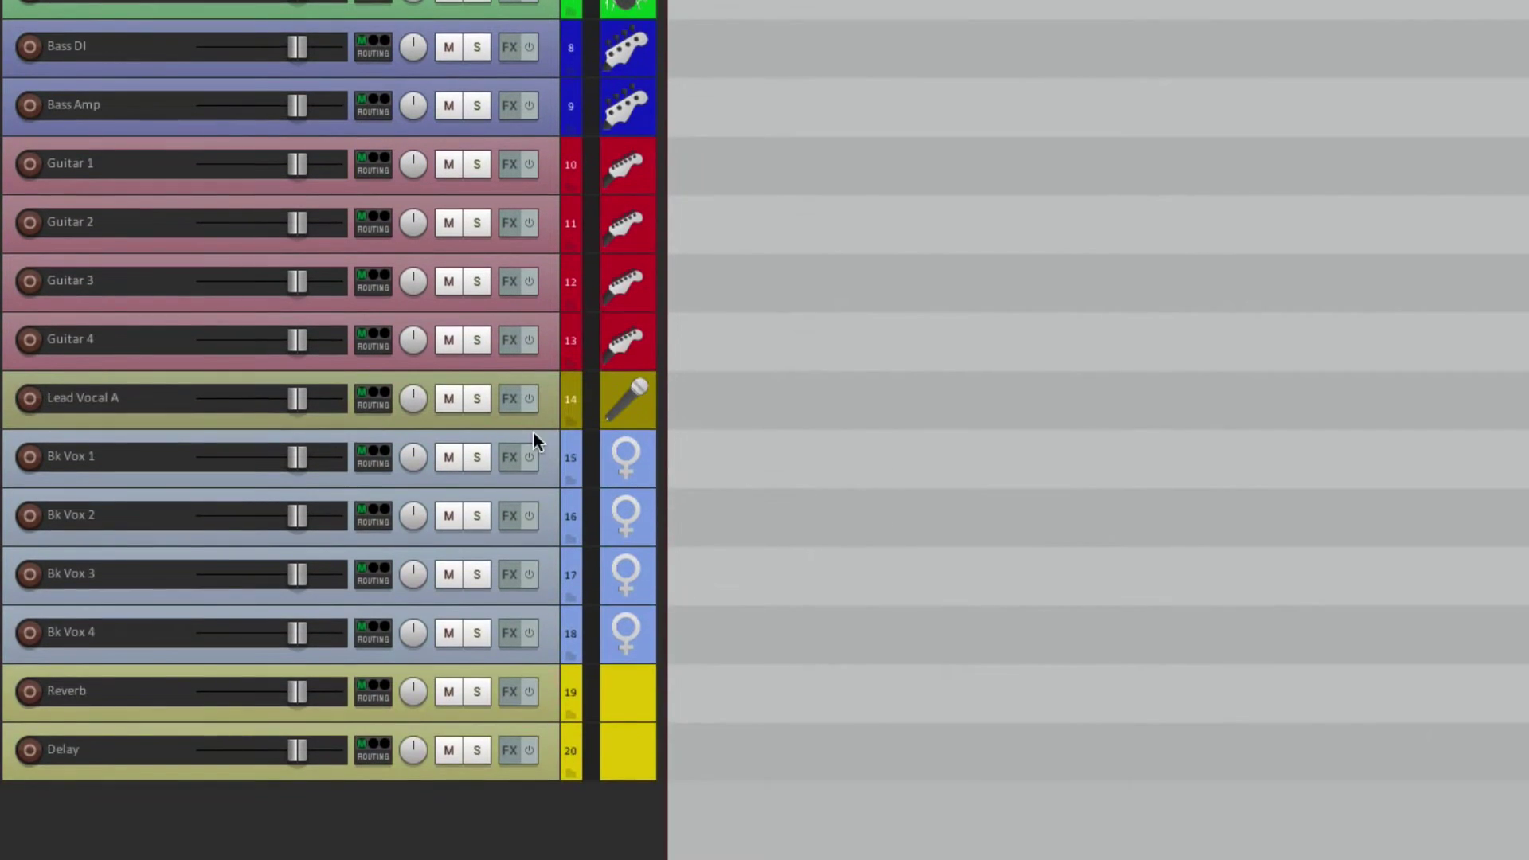
left_click_drag(533, 430, 524, 651)
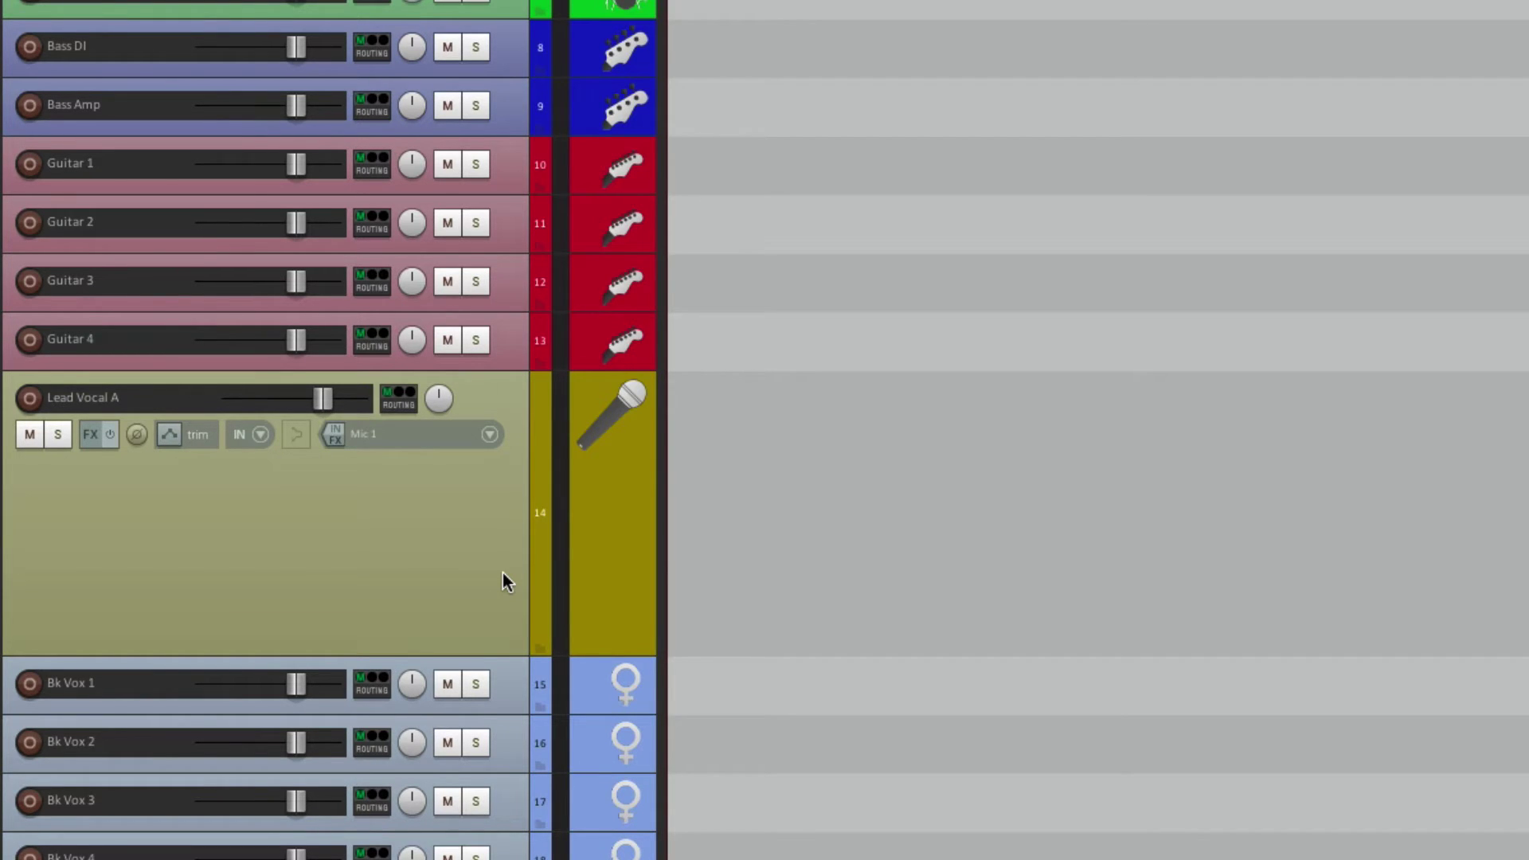
Step: Duplicate Lead Vocal A and add BACKUP to the copy's name
right_click(445, 553)
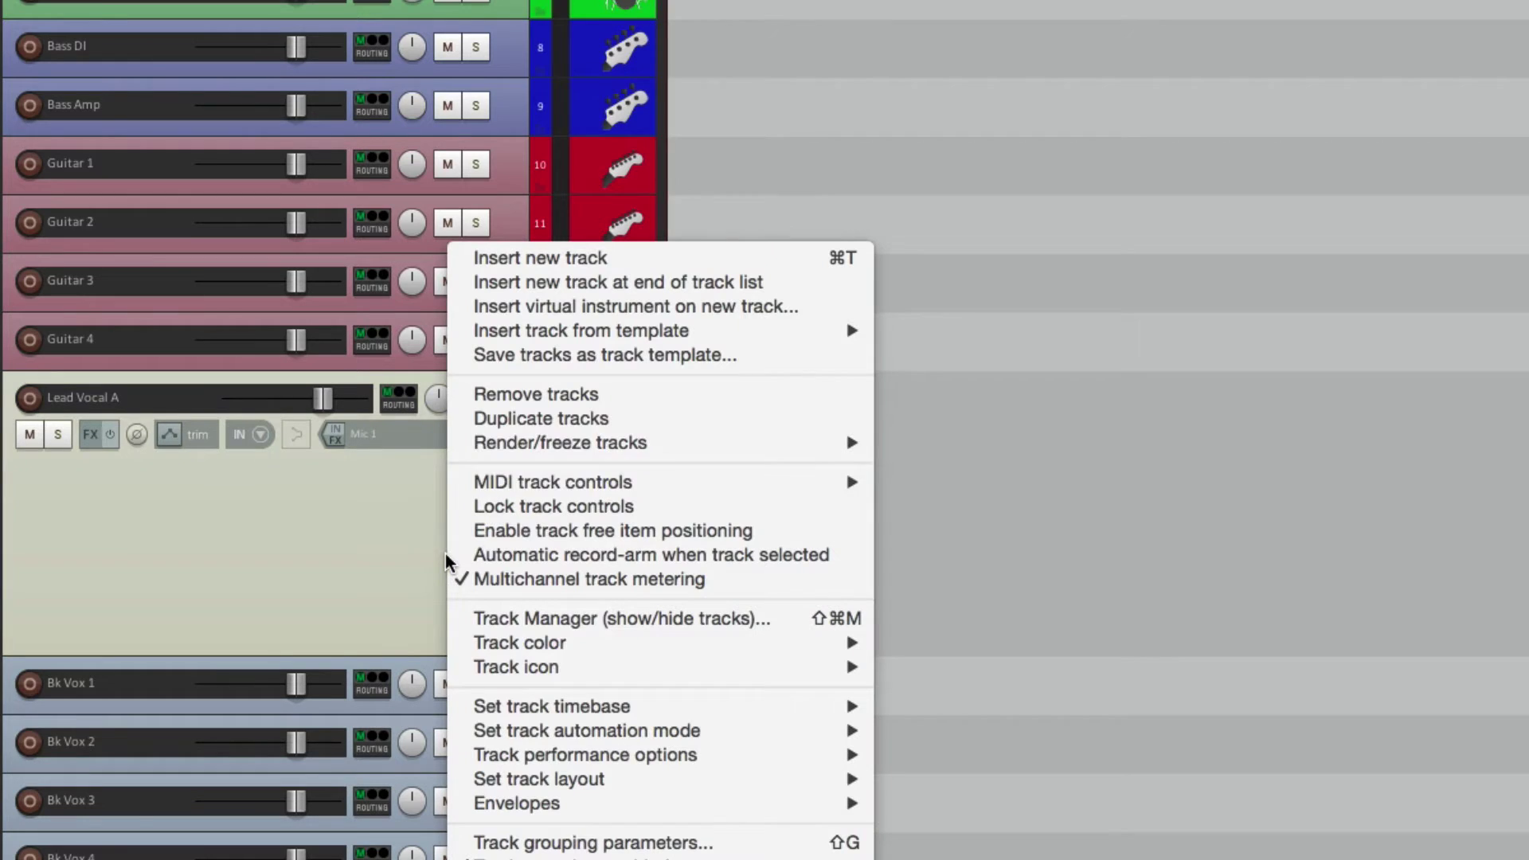
left_click(462, 414)
scroll(786, 495, "down", 2)
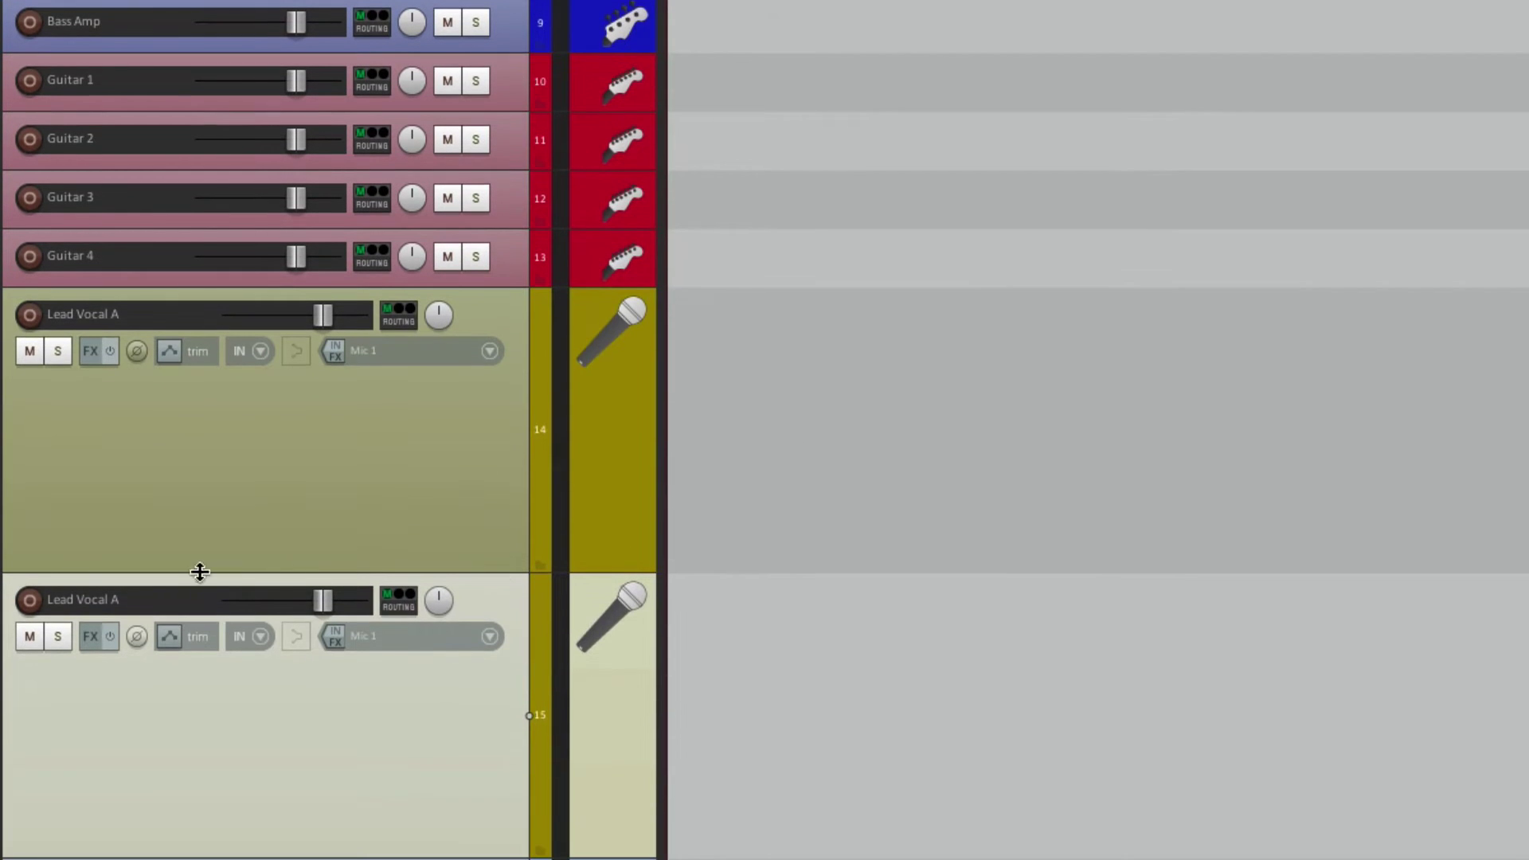
double_click(169, 607)
type("BACKUP")
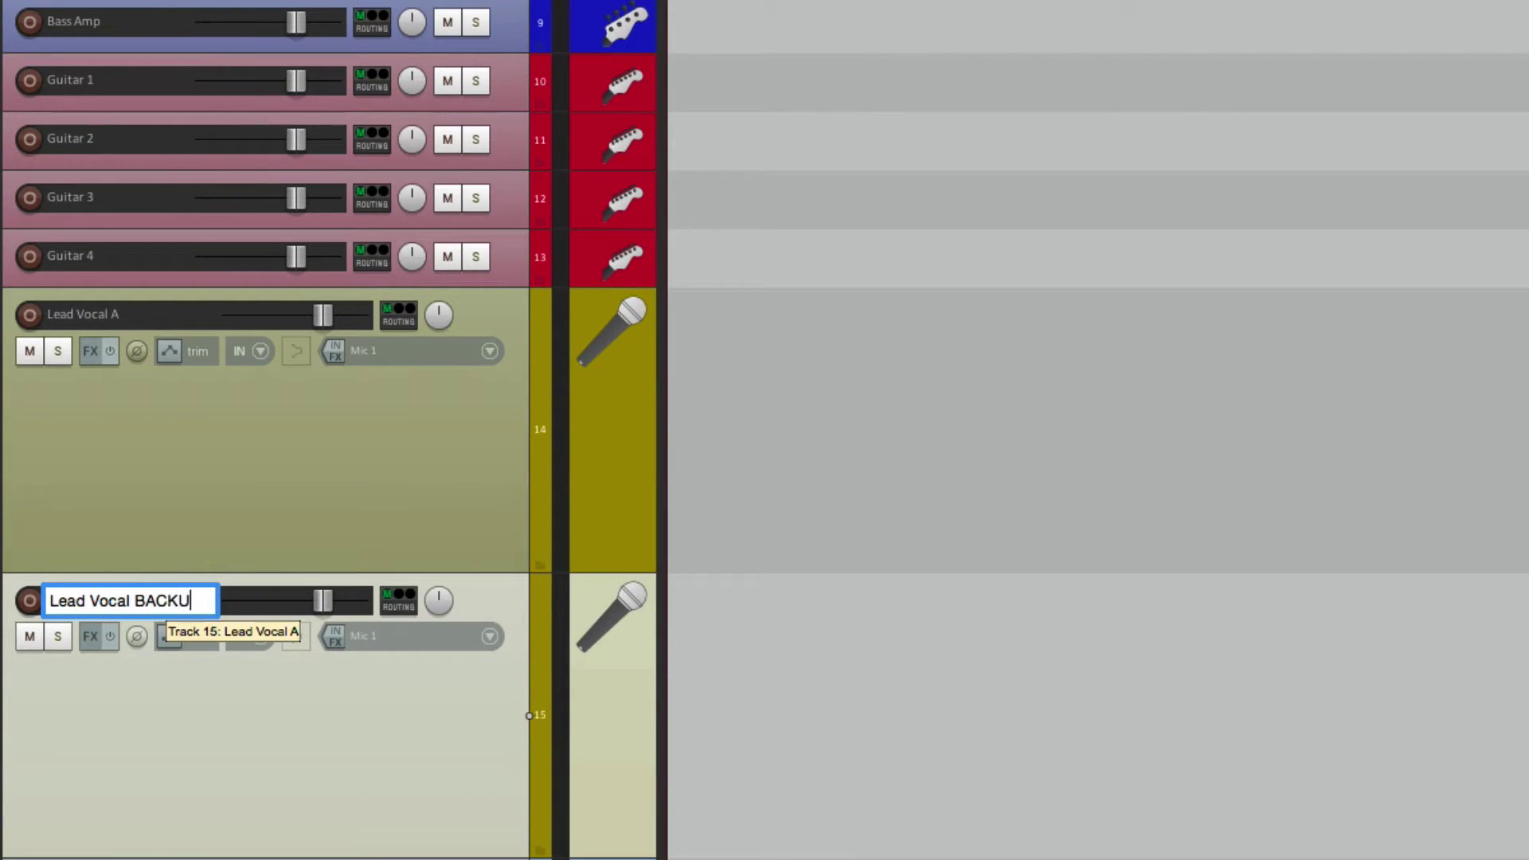
key("Return")
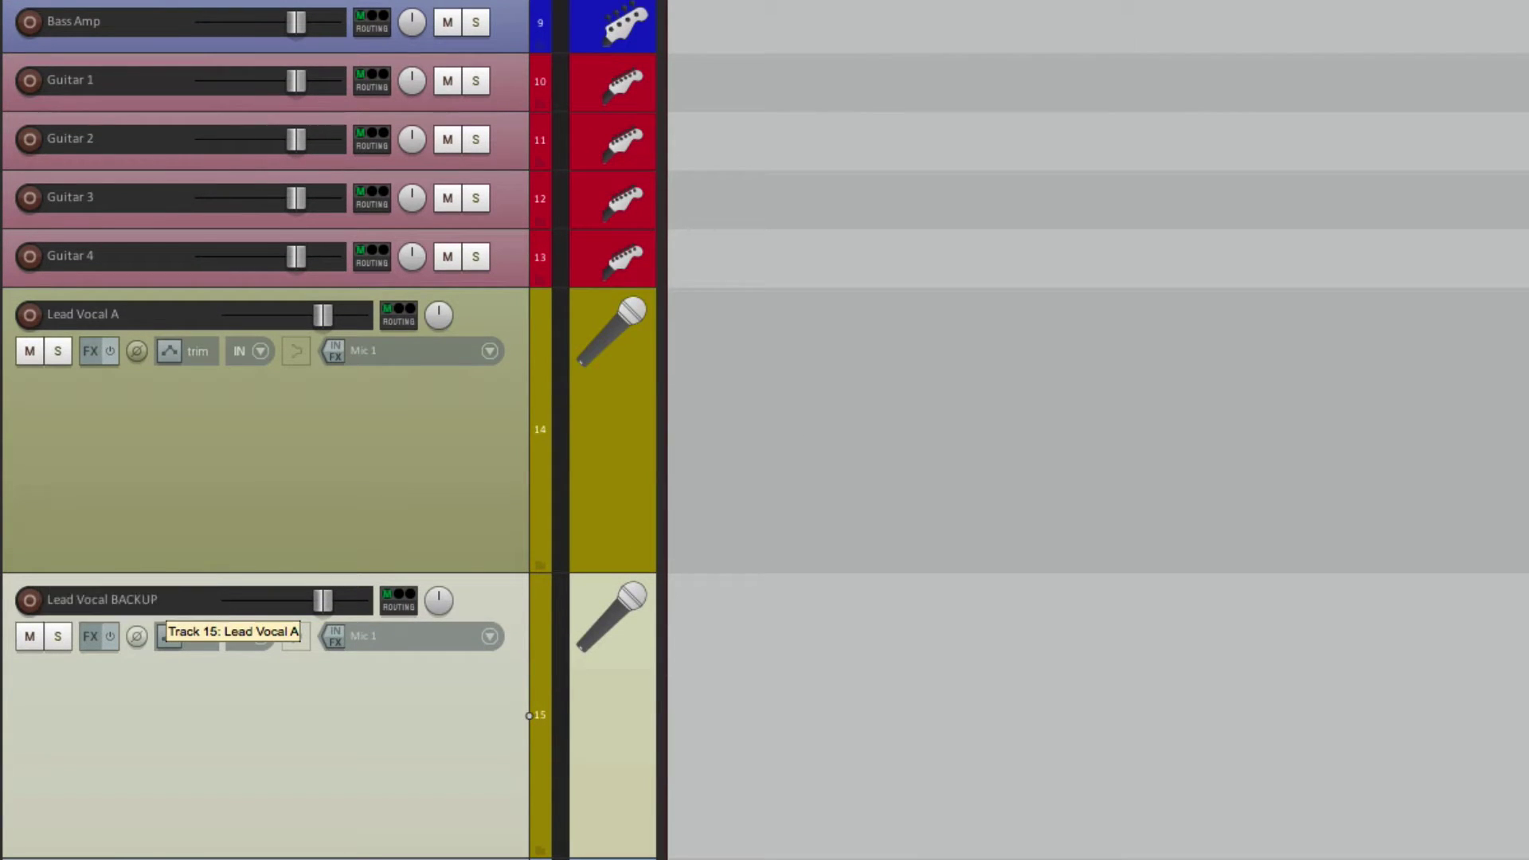
Step: Mute and unmute Lead Vocal BACKUP, leaving it unmuted
left_click(379, 478)
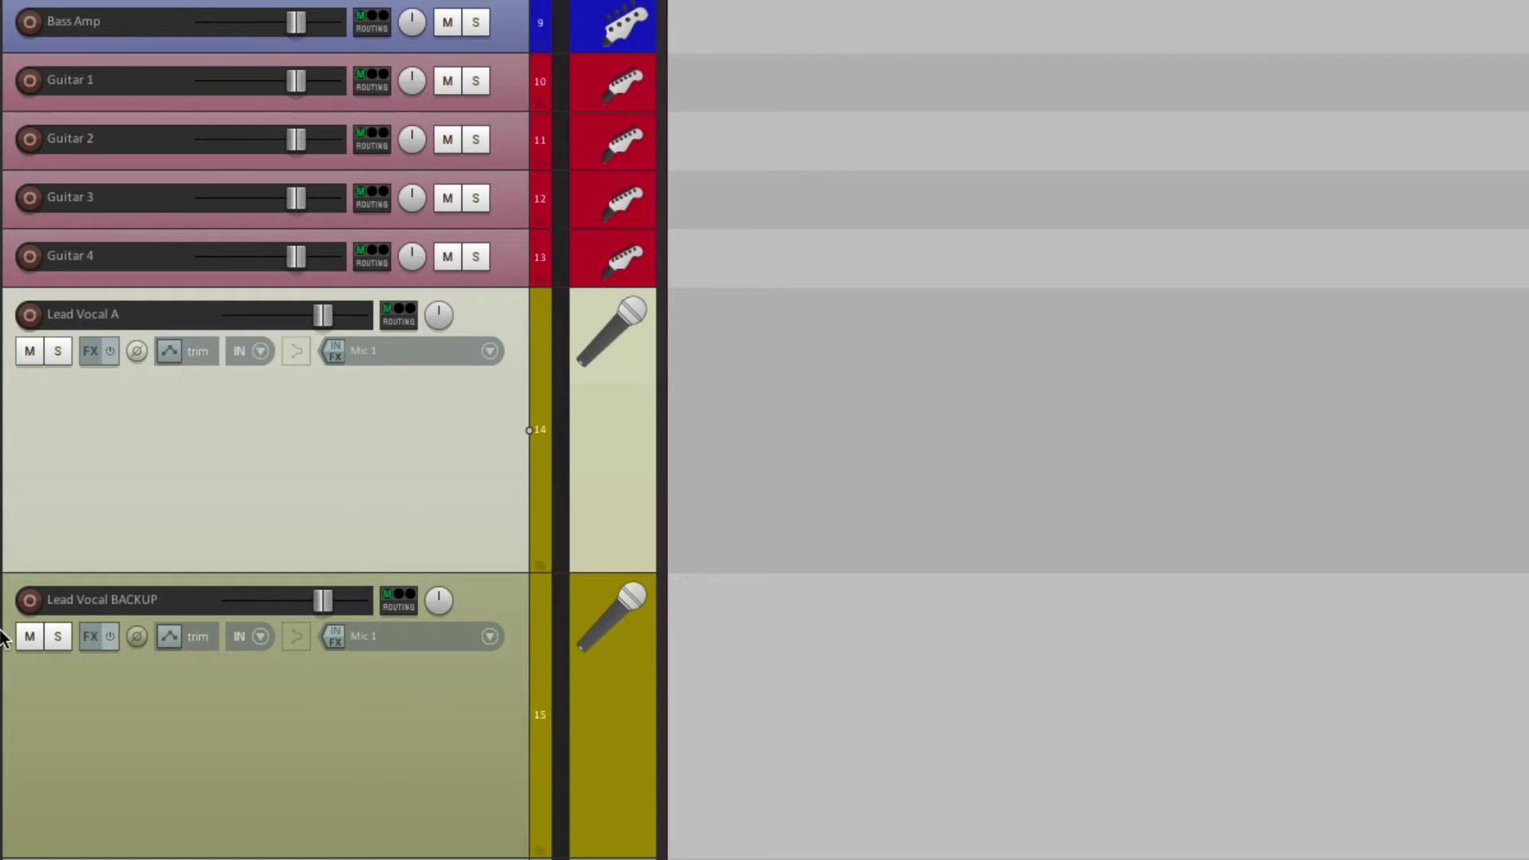
left_click(30, 636)
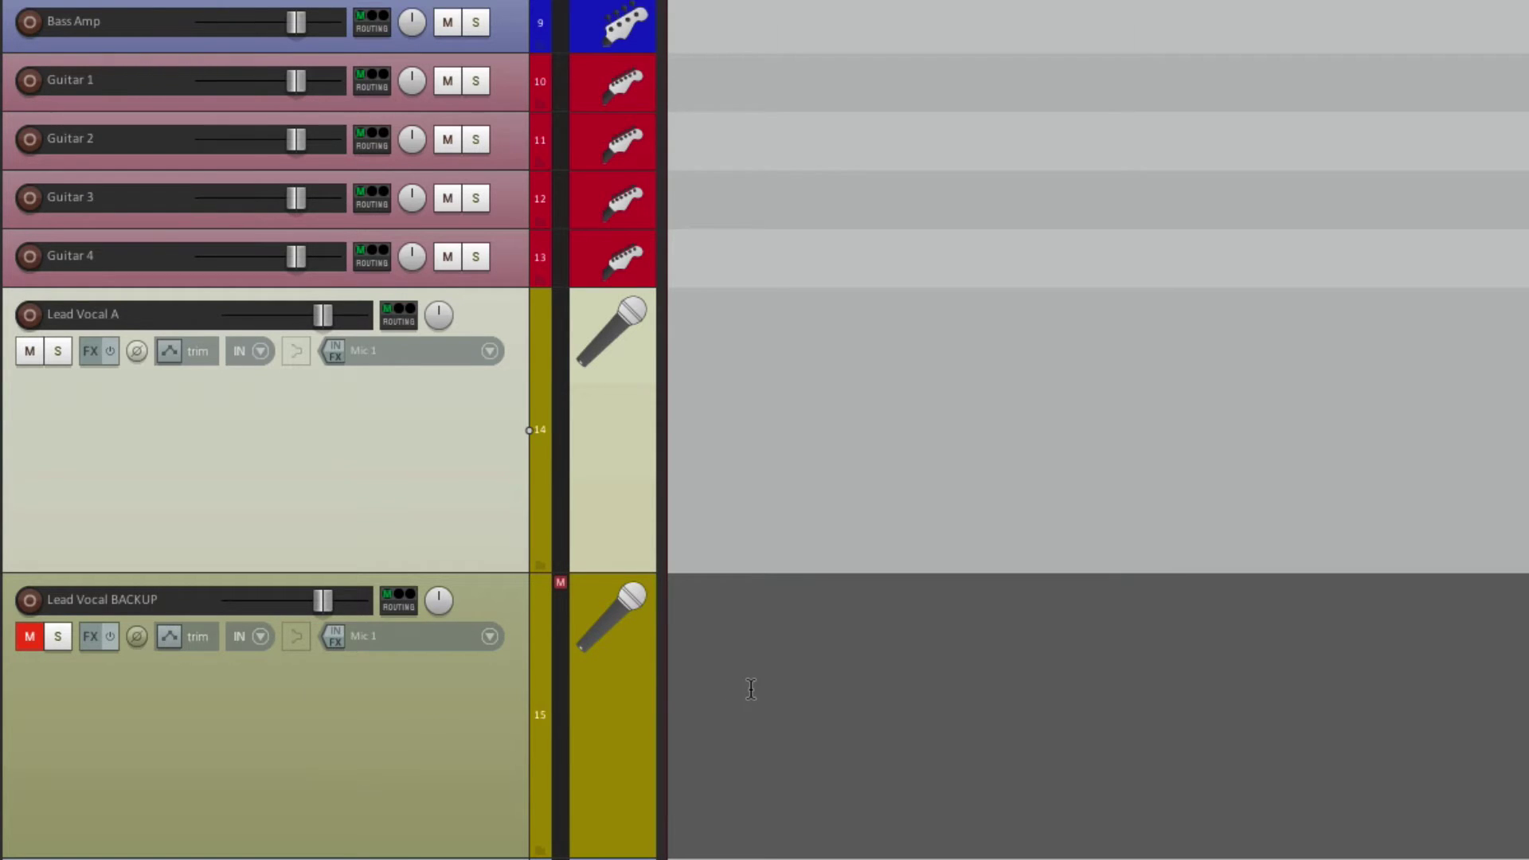
left_click(32, 637)
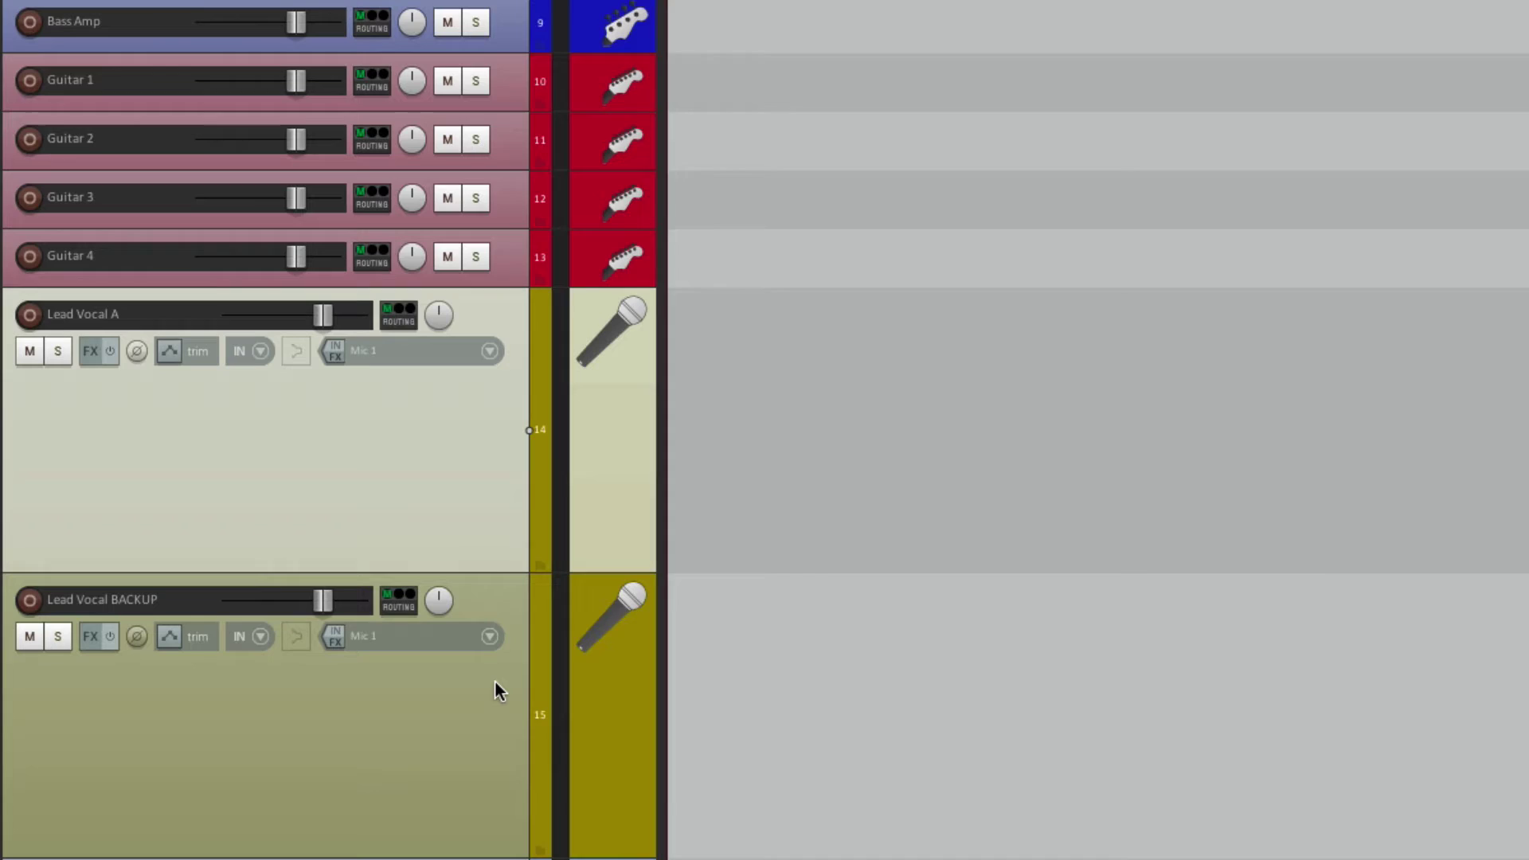
Step: In Track Manager, select the Lead Vocal BACKUP row and turn its TCP visibility off
key("ctrl+alt+m")
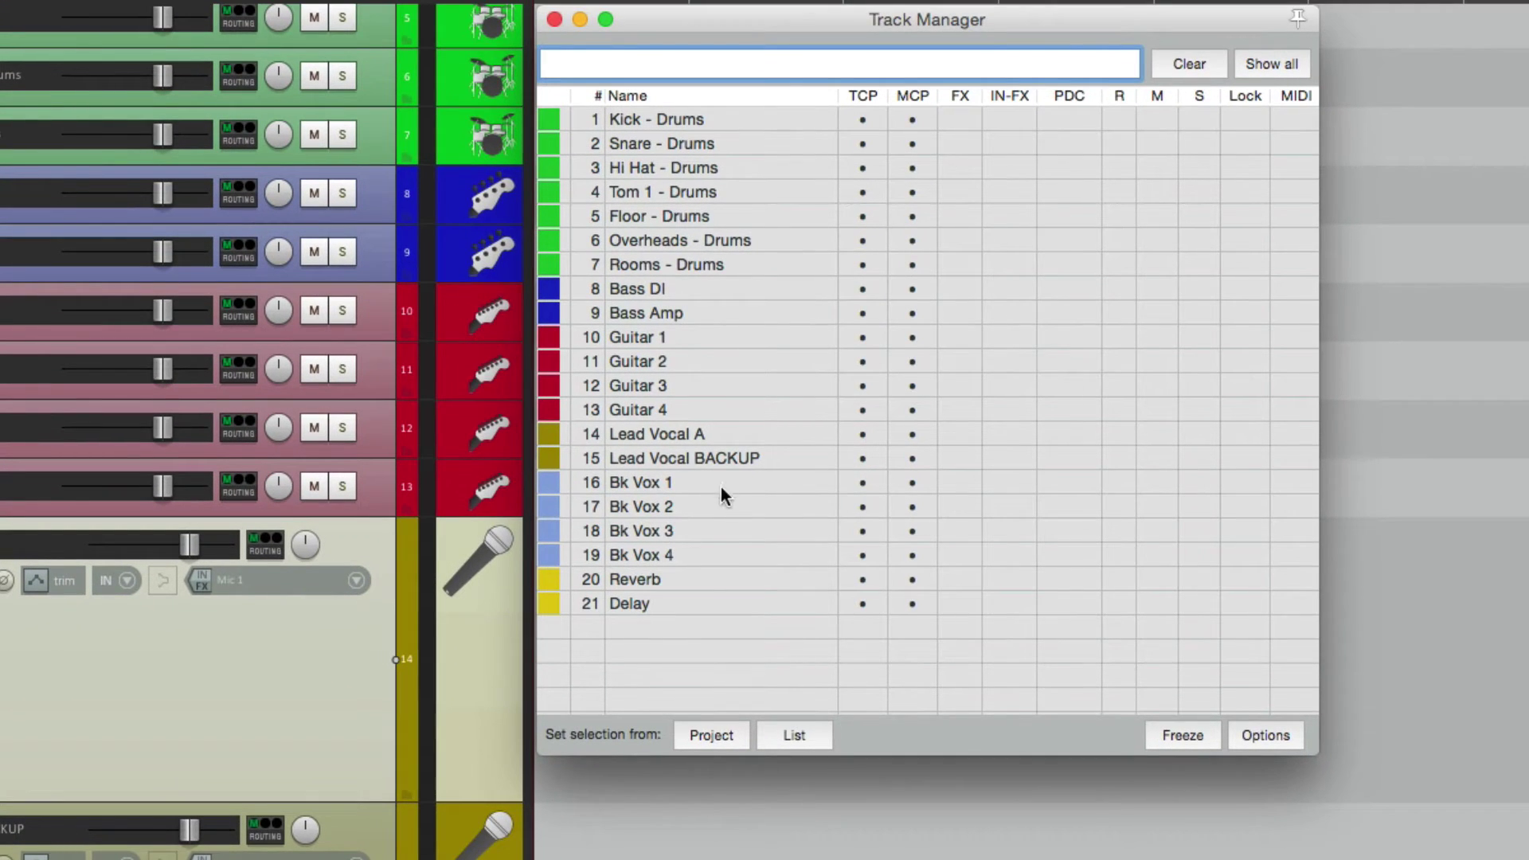
left_click(733, 458)
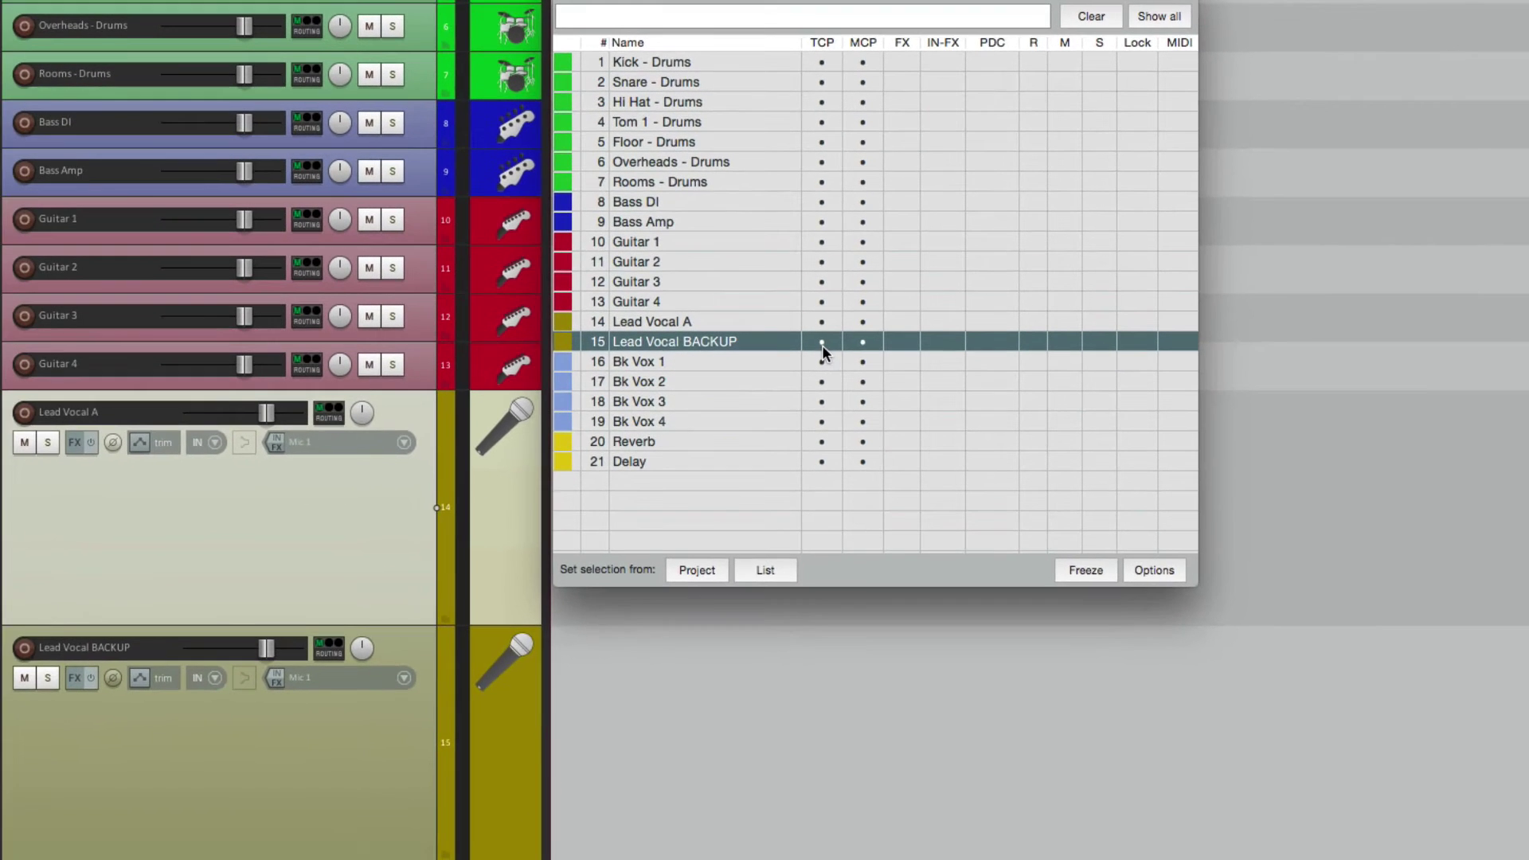
left_click(821, 341)
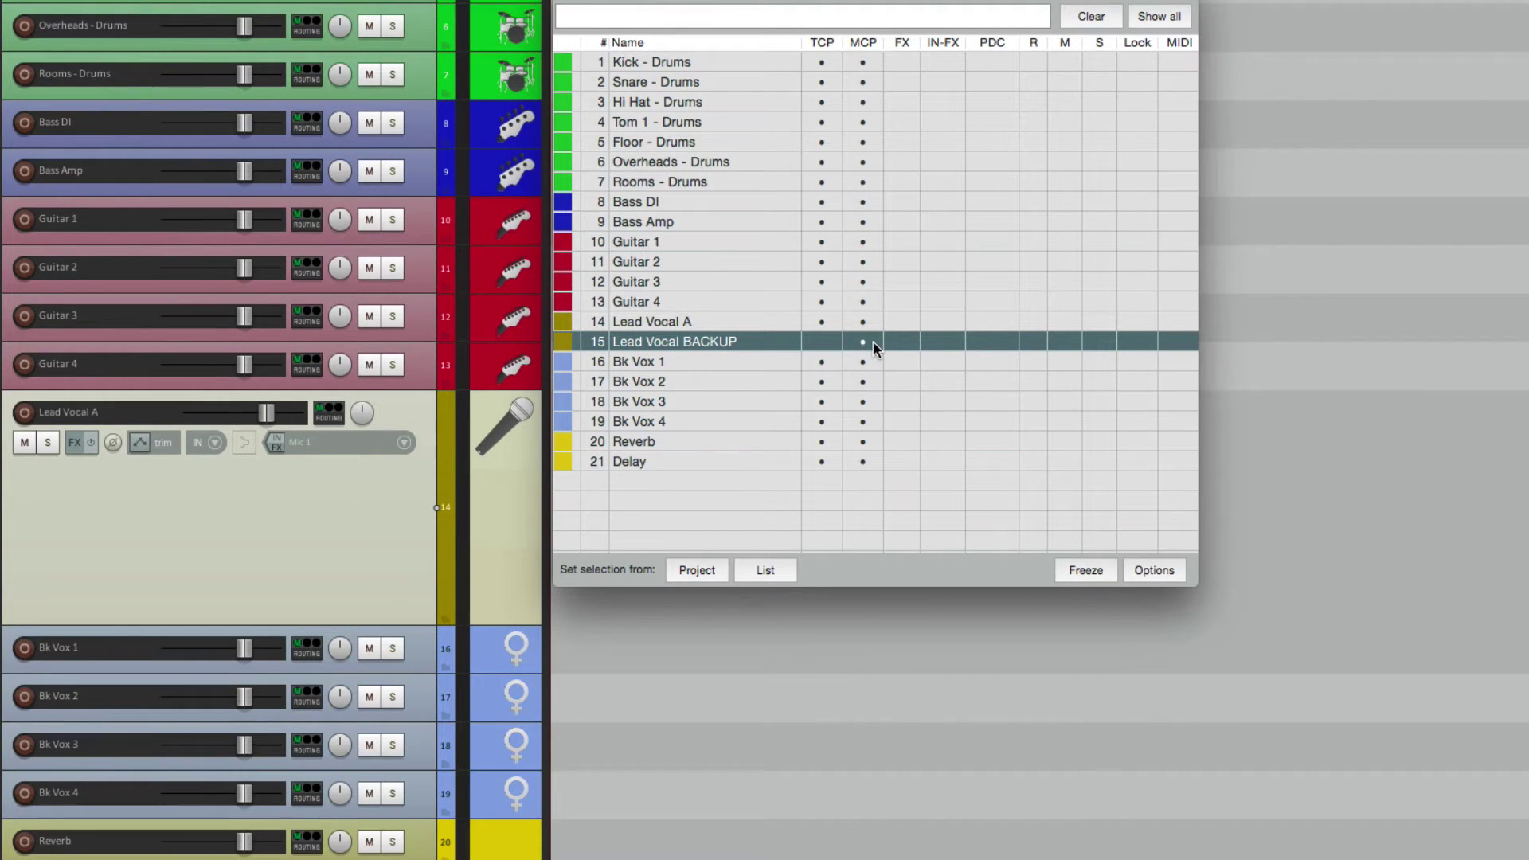
left_click(822, 342)
left_click(823, 342)
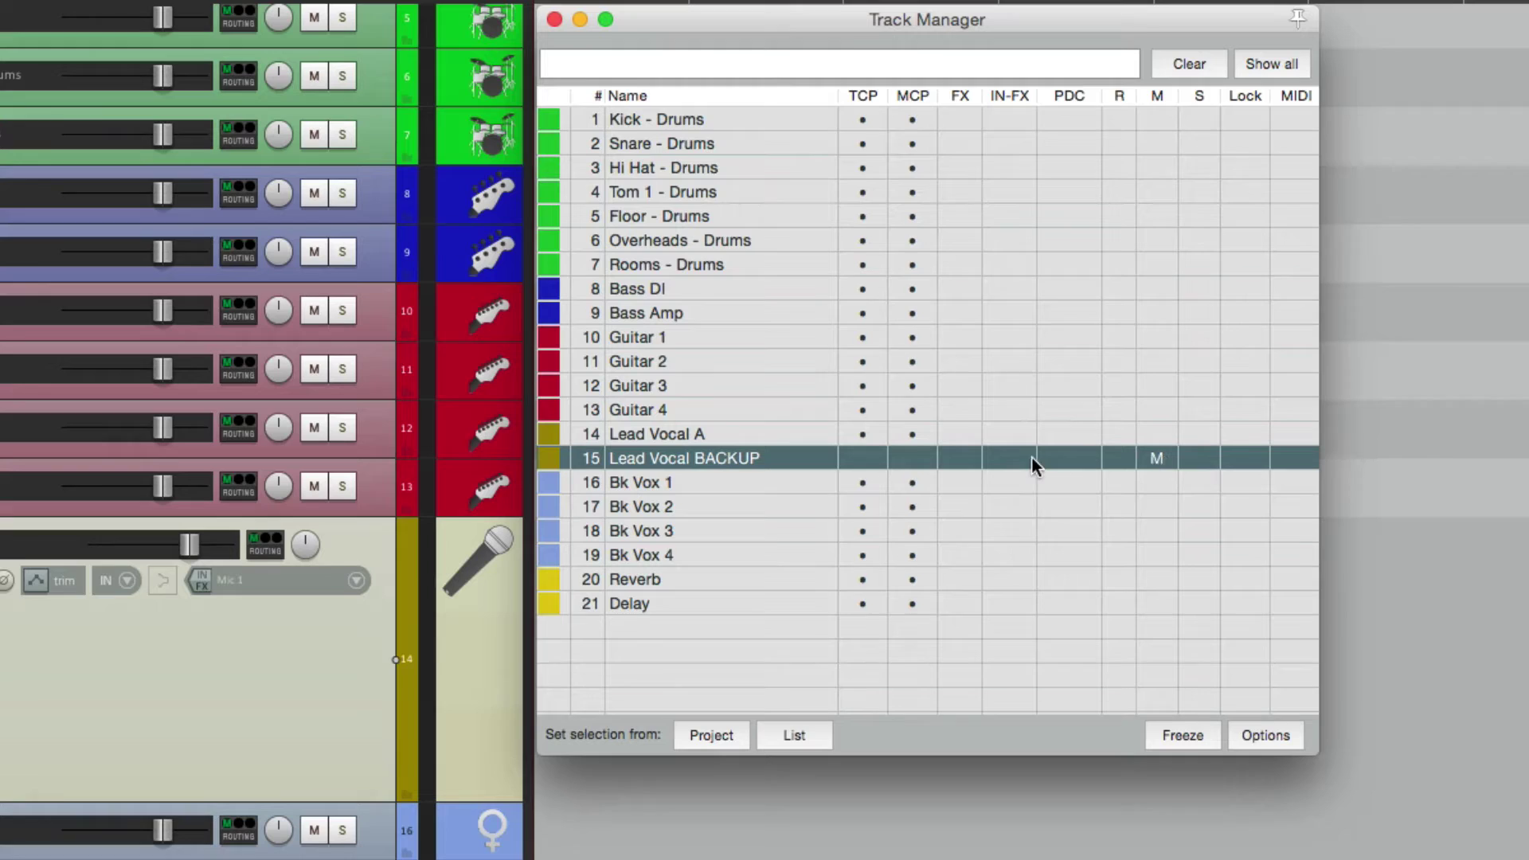
Step: Toggle BACKUP's mixer, TCP and mute columns, ending with it hidden from the track panel
left_click(911, 458)
left_click(863, 457)
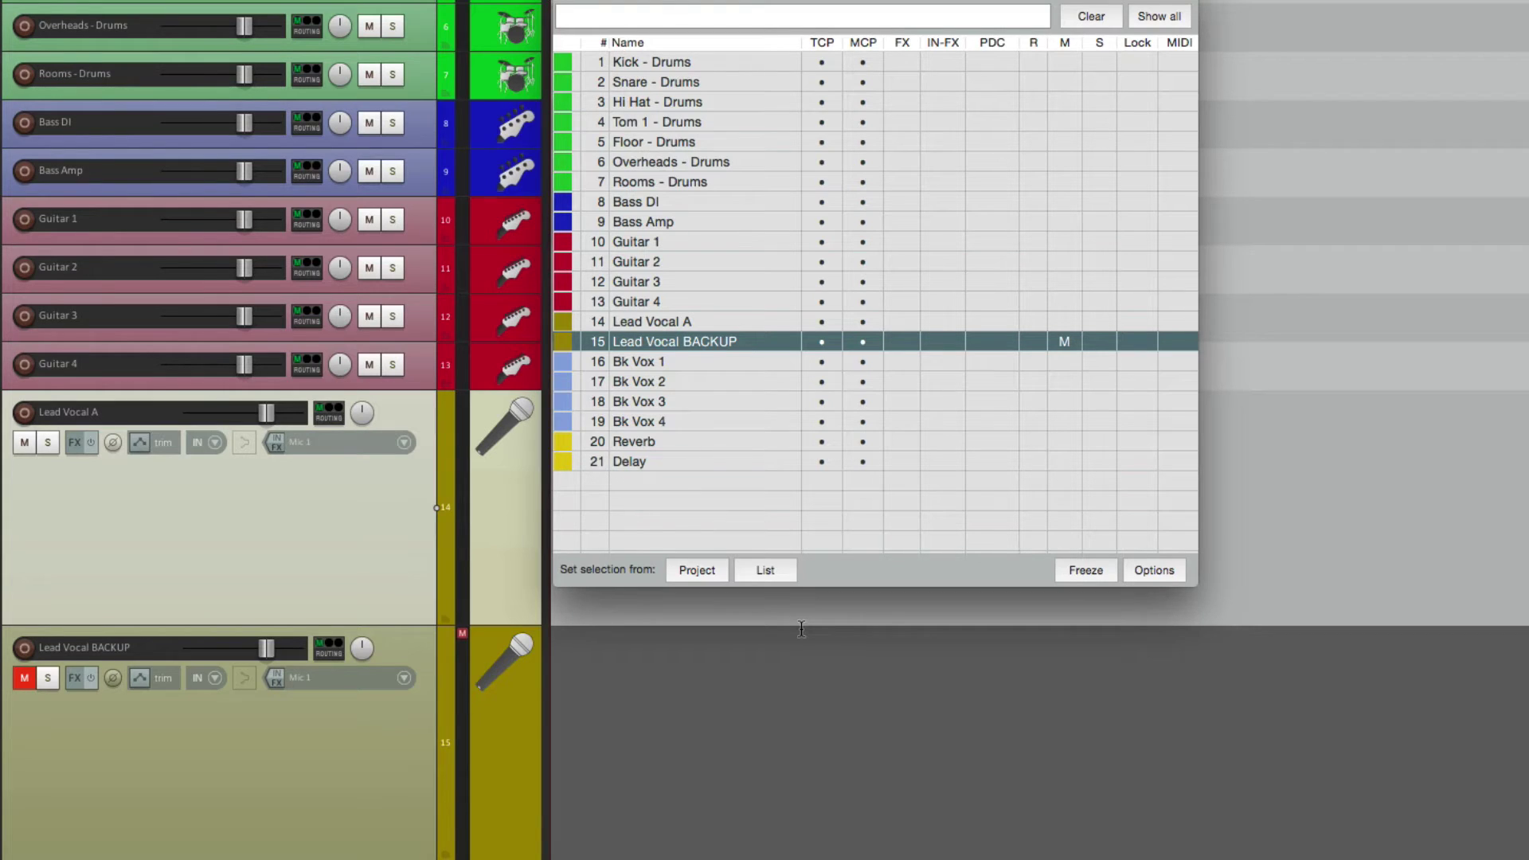
left_click(1064, 342)
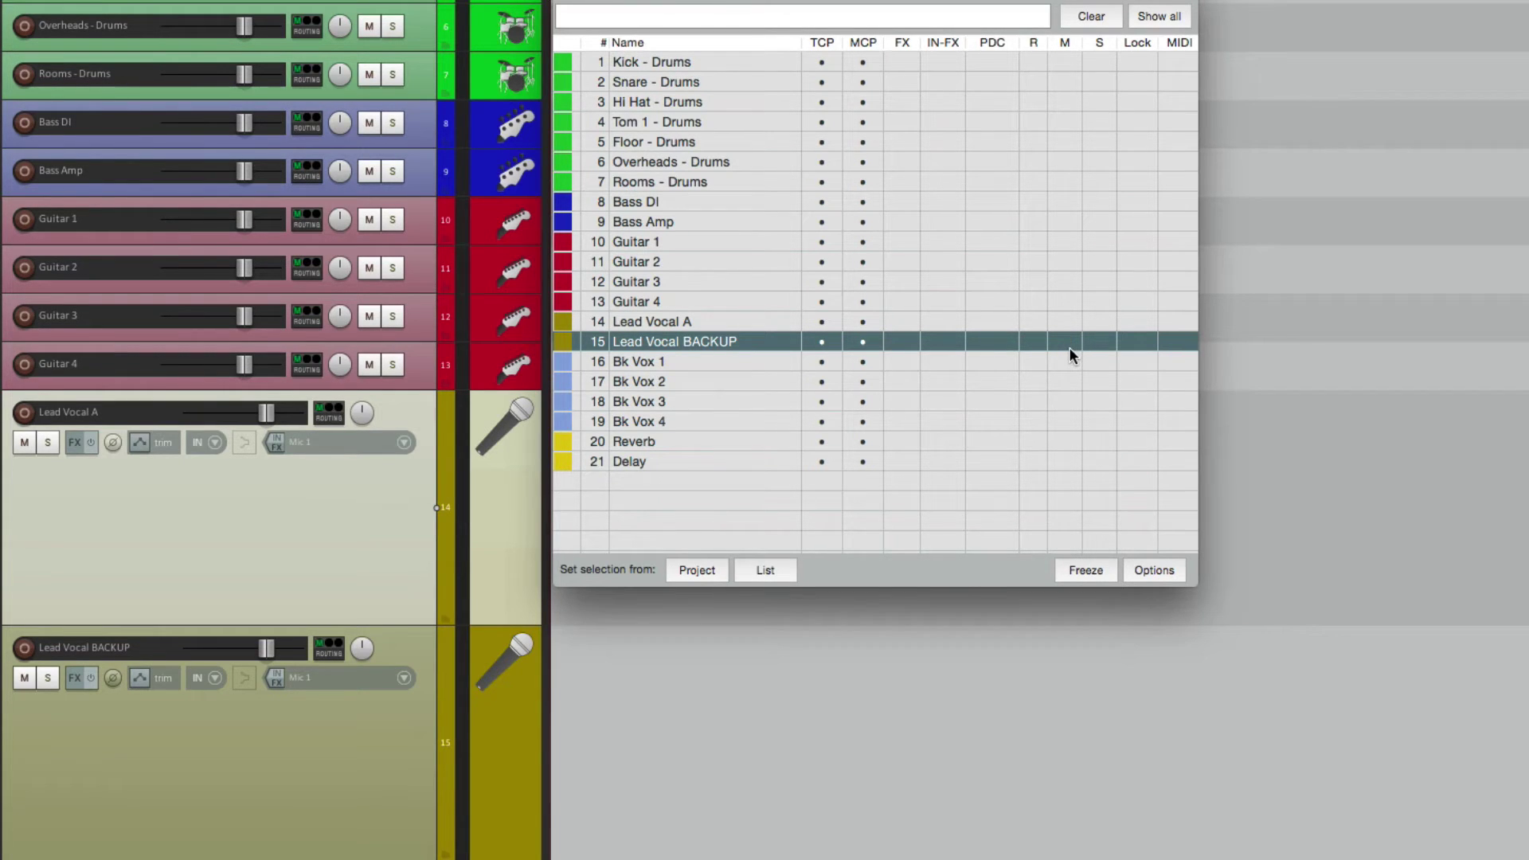
left_click(837, 342)
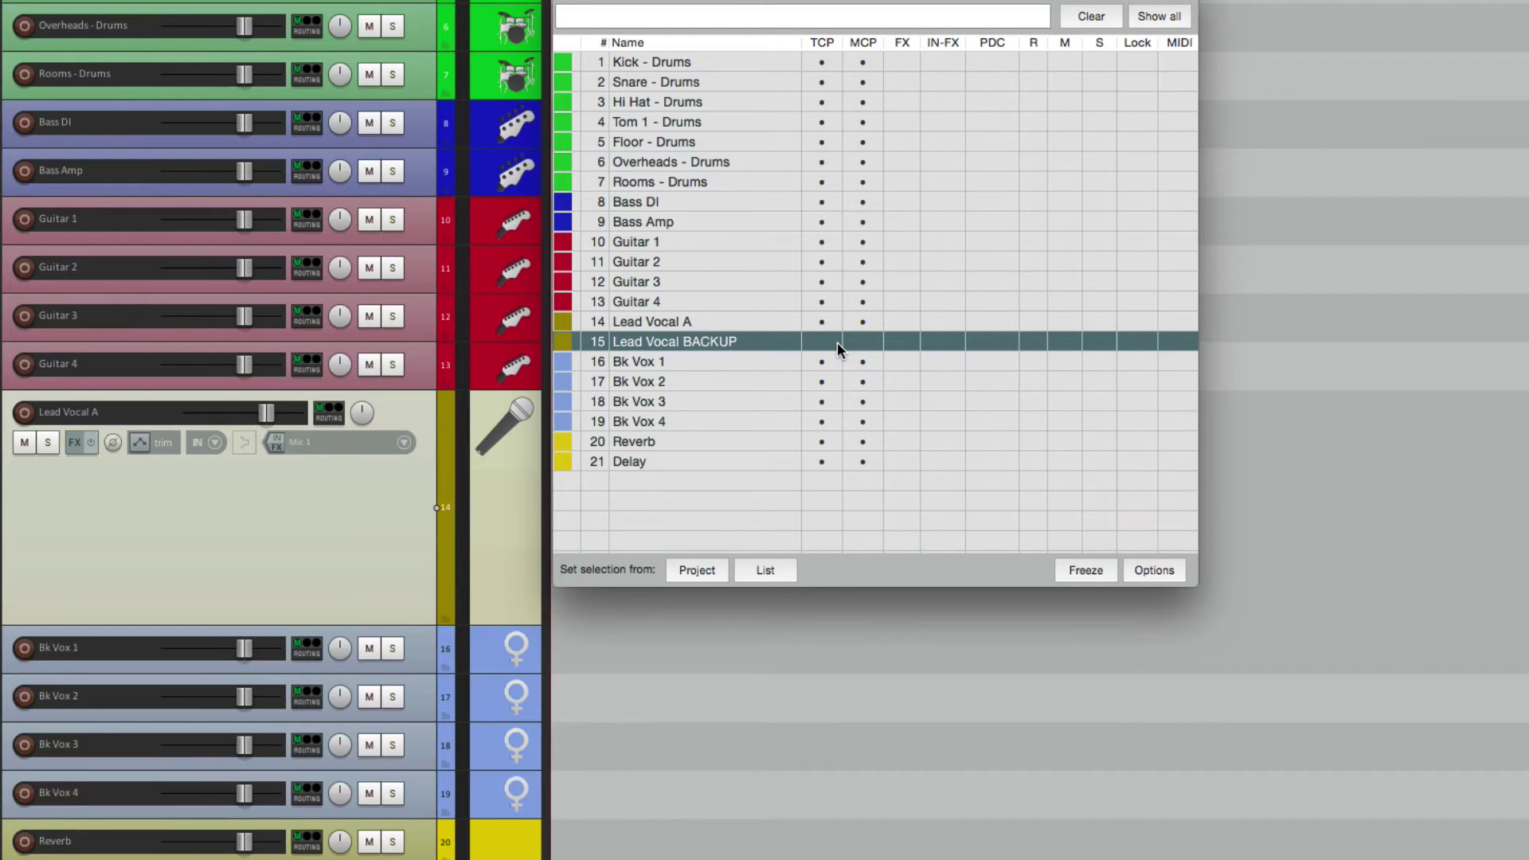
left_click(838, 342)
left_click(826, 347)
Step: Delete the Lead Vocal BACKUP row (15) with Delete selected tracks in Track Manager
right_click(754, 350)
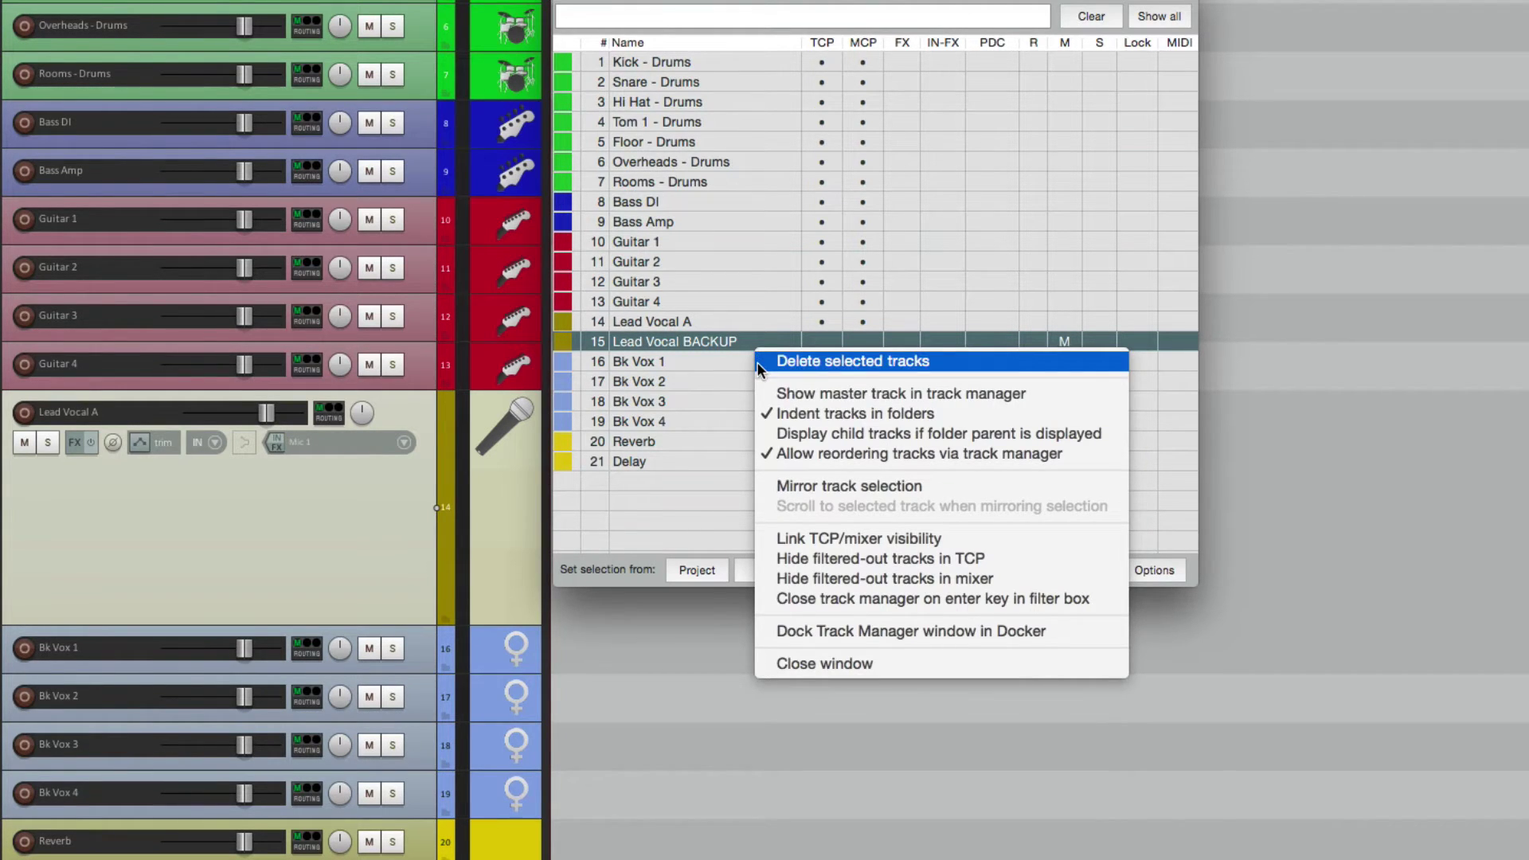
left_click(759, 362)
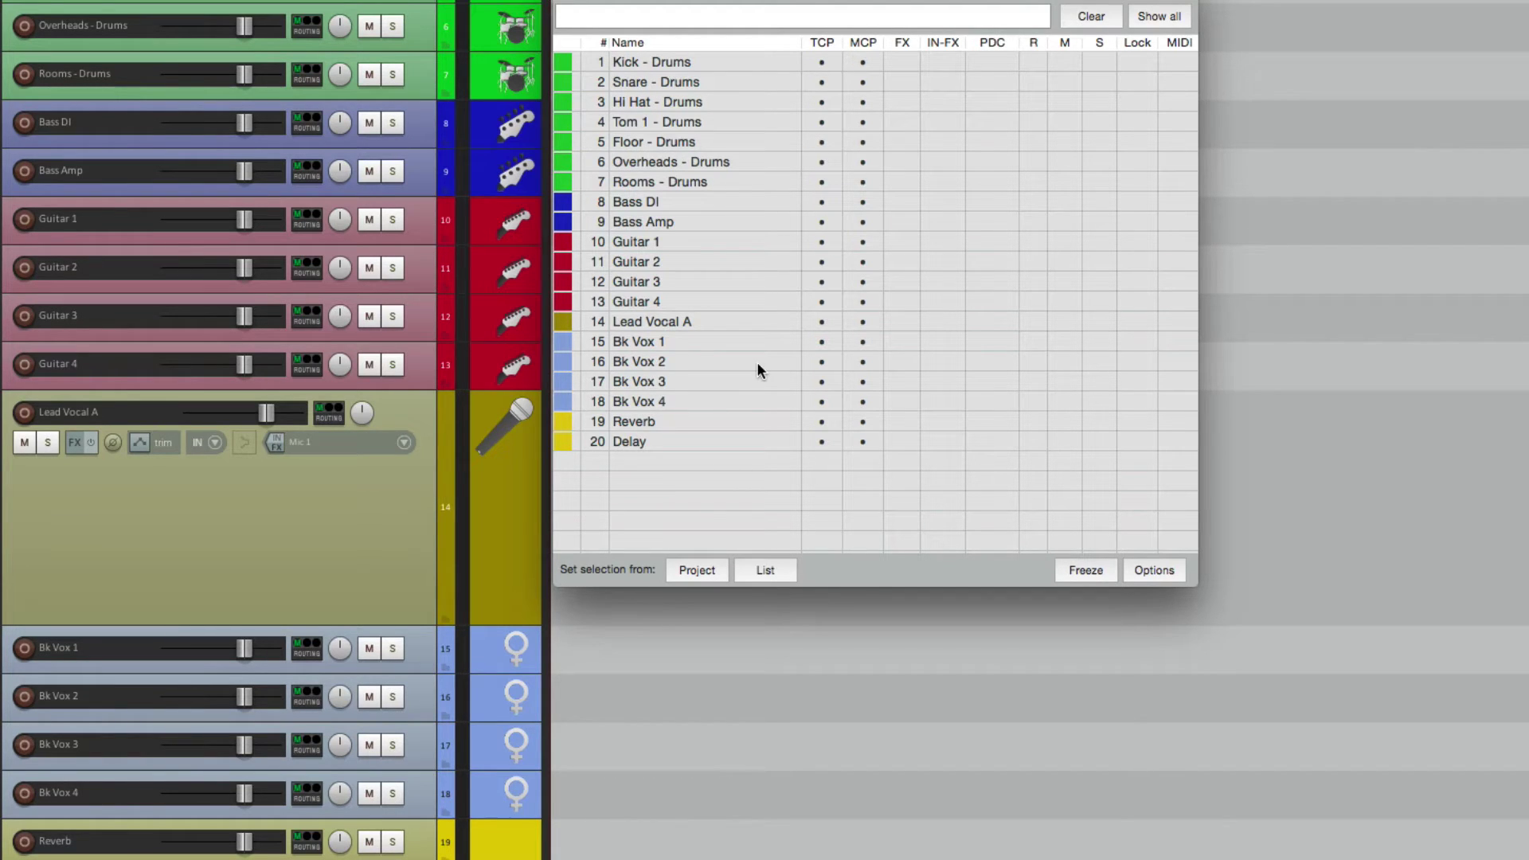
Step: Select Reverb and Delay in Track Manager and switch off their TCP visibility
scroll(508, 546, "down", 2)
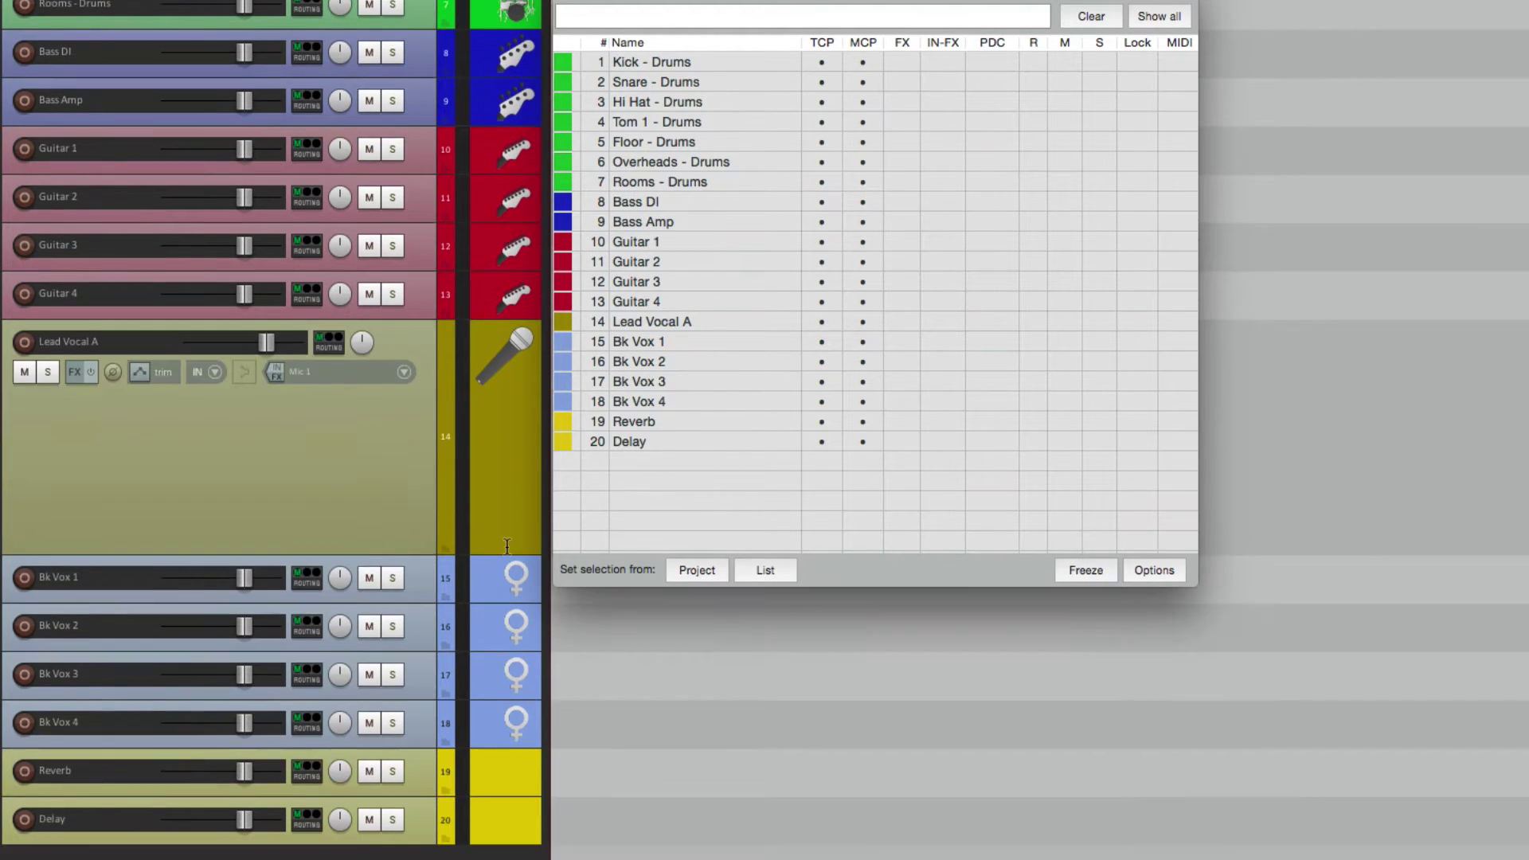
left_click(404, 792)
left_click(409, 818)
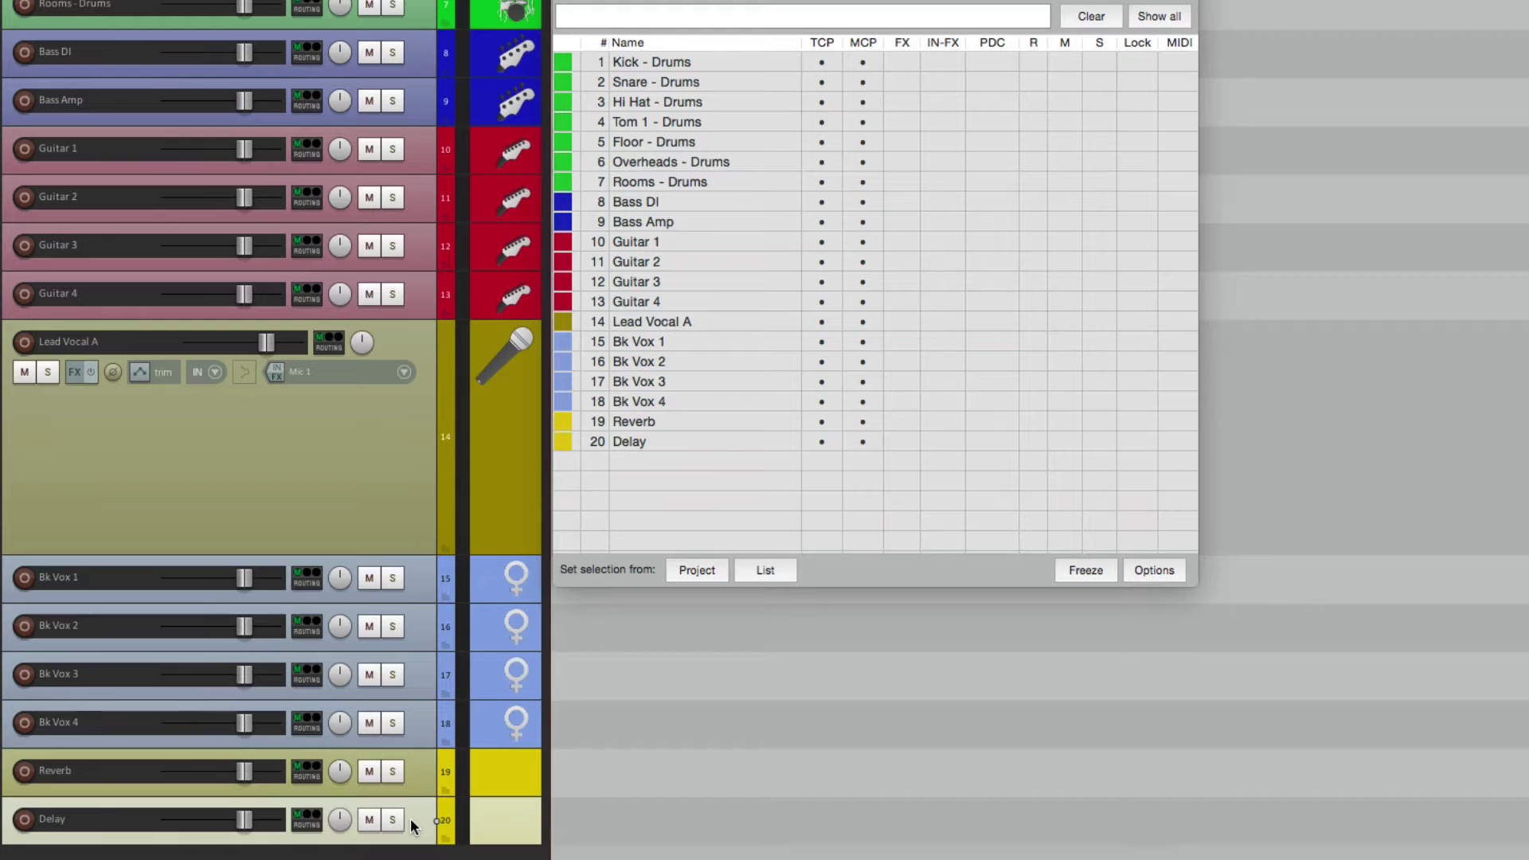
left_click(427, 765)
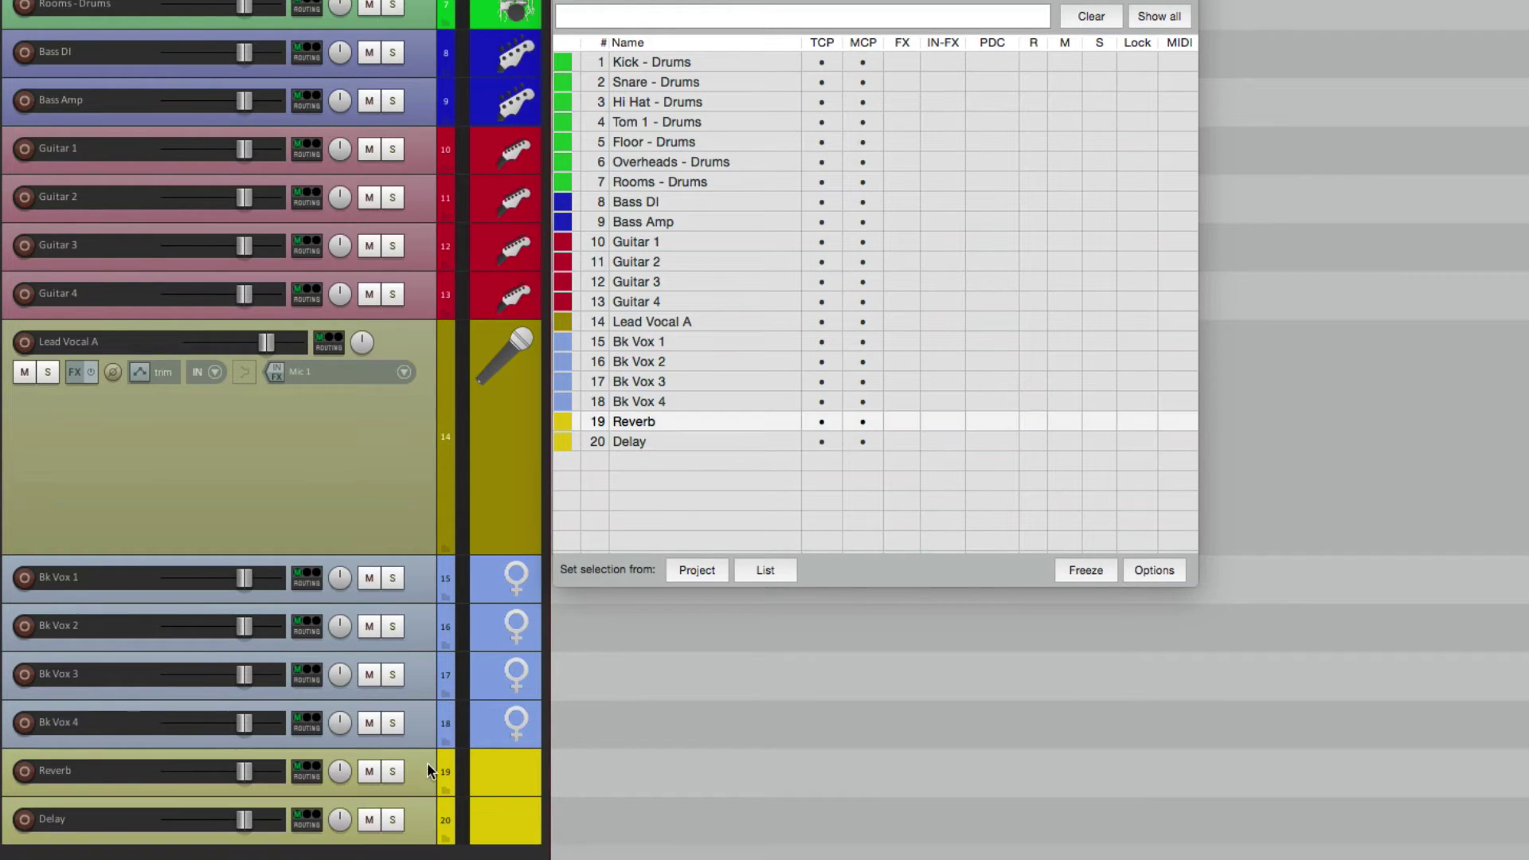
left_click(731, 424)
left_click(747, 436, "shift")
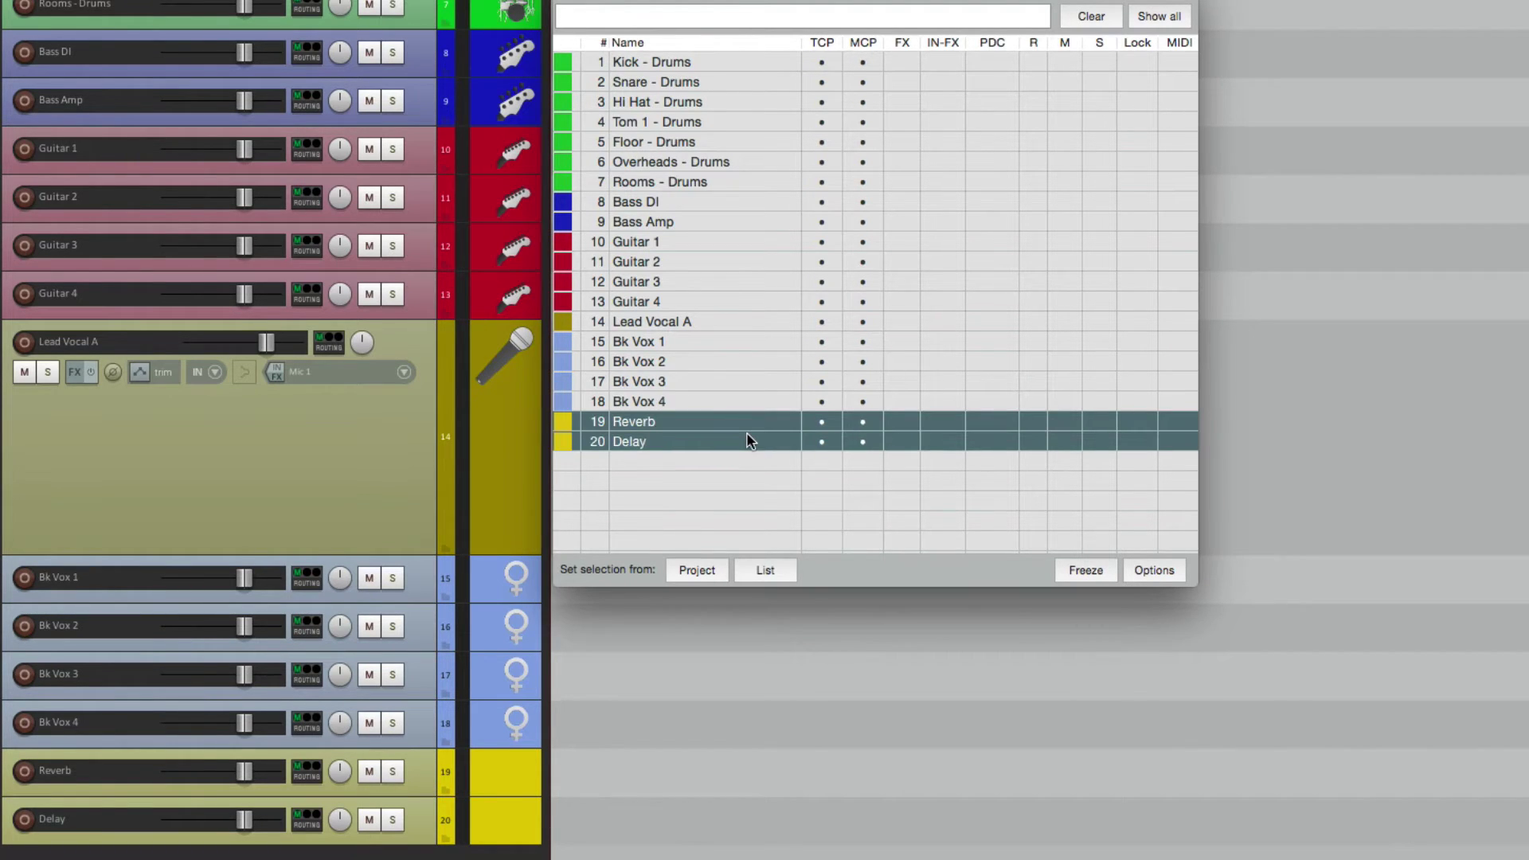
left_click(818, 422)
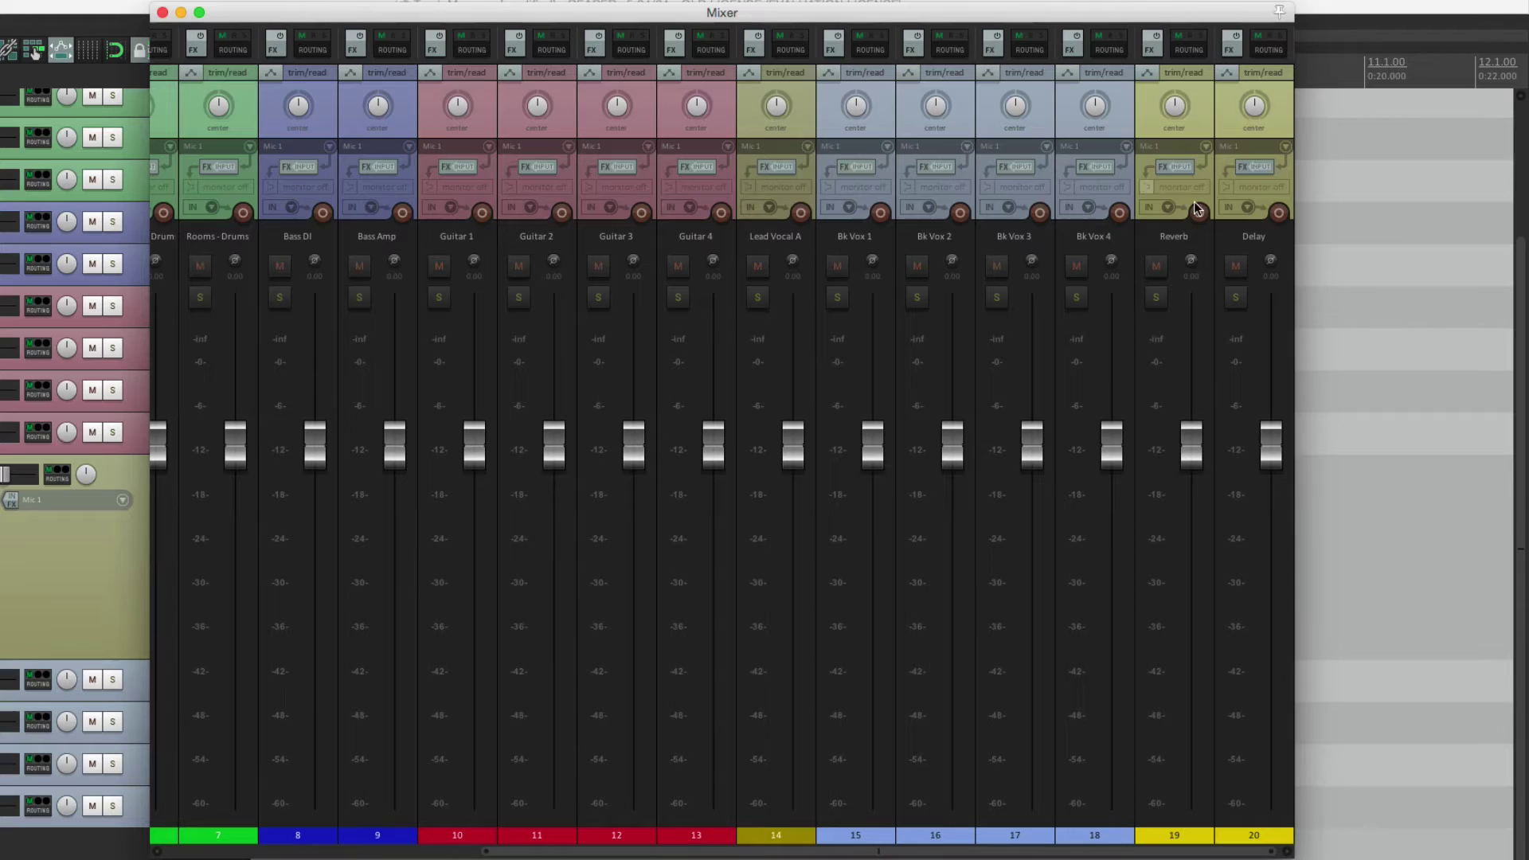
Step: Select the Reverb and Delay strips in the Mixer
left_click(1191, 234)
left_click(1253, 234)
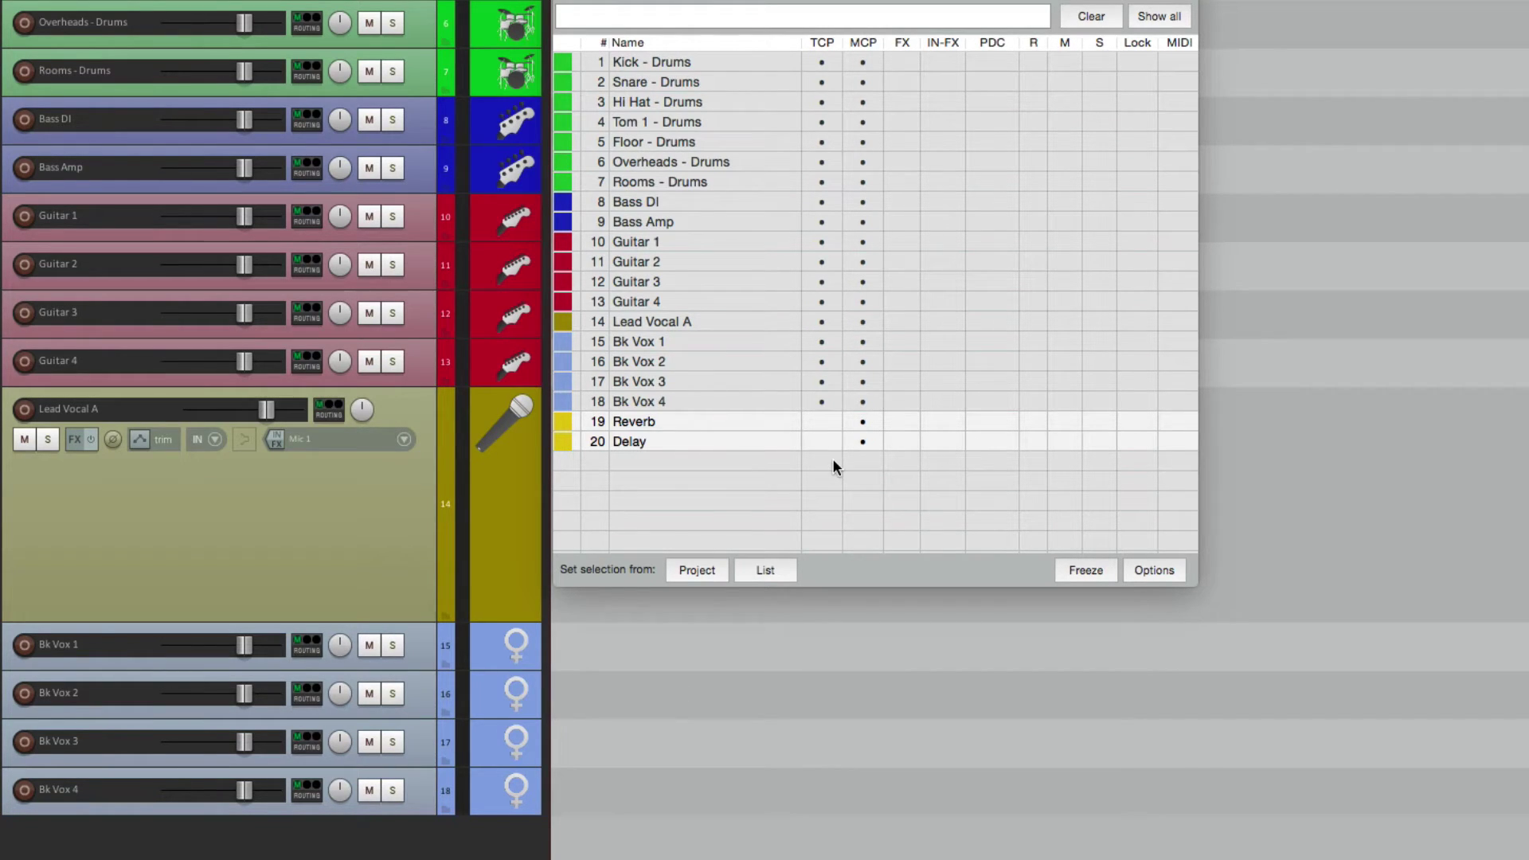
Step: Select the Reverb and Delay rows and turn their track-panel visibility back on
left_click_drag(863, 426, 866, 436)
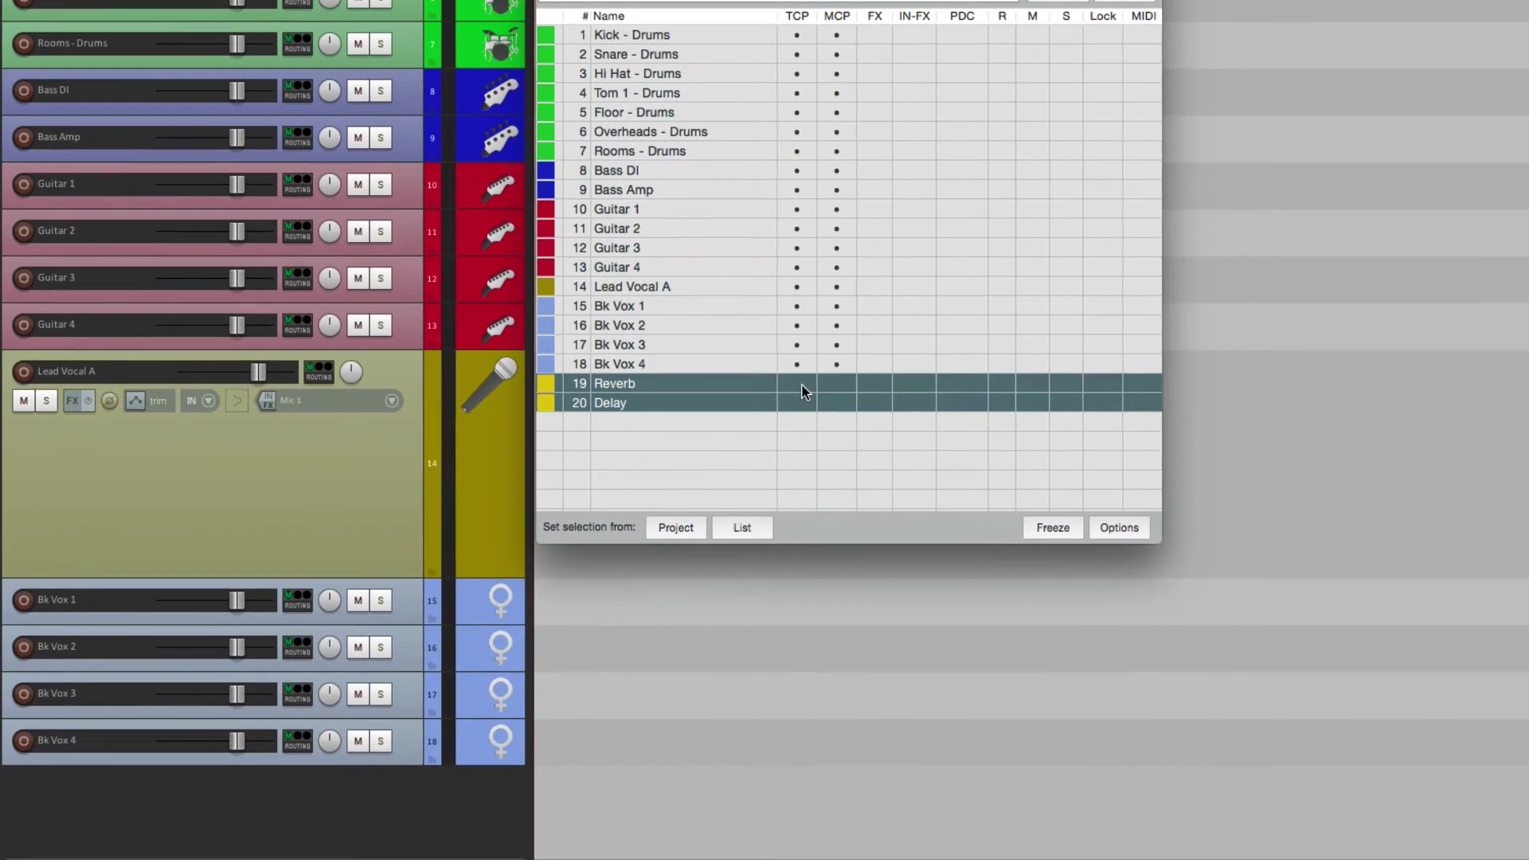
left_click(824, 427)
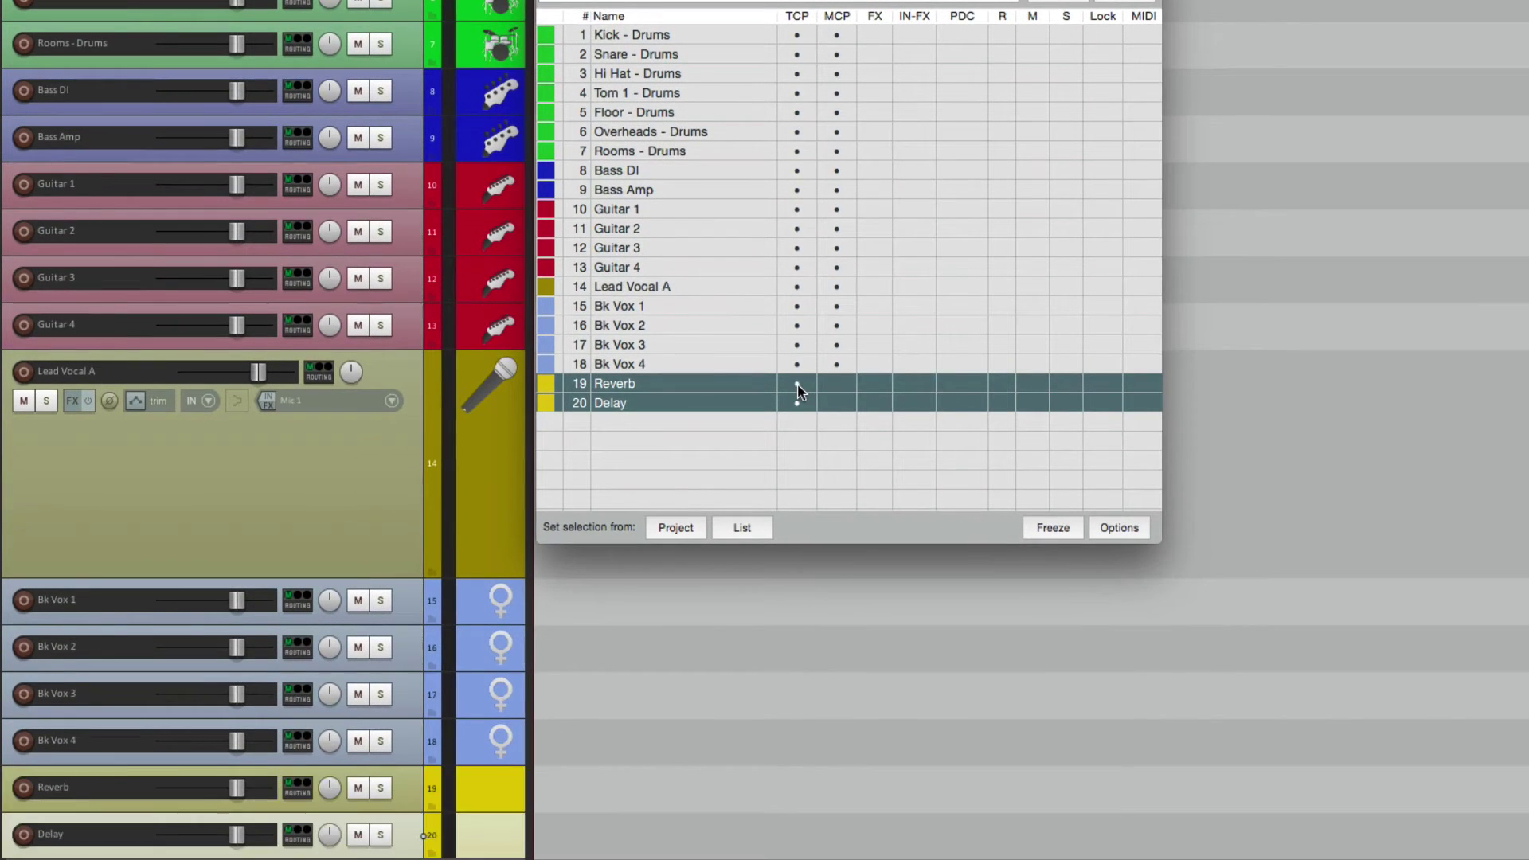
left_click(413, 784)
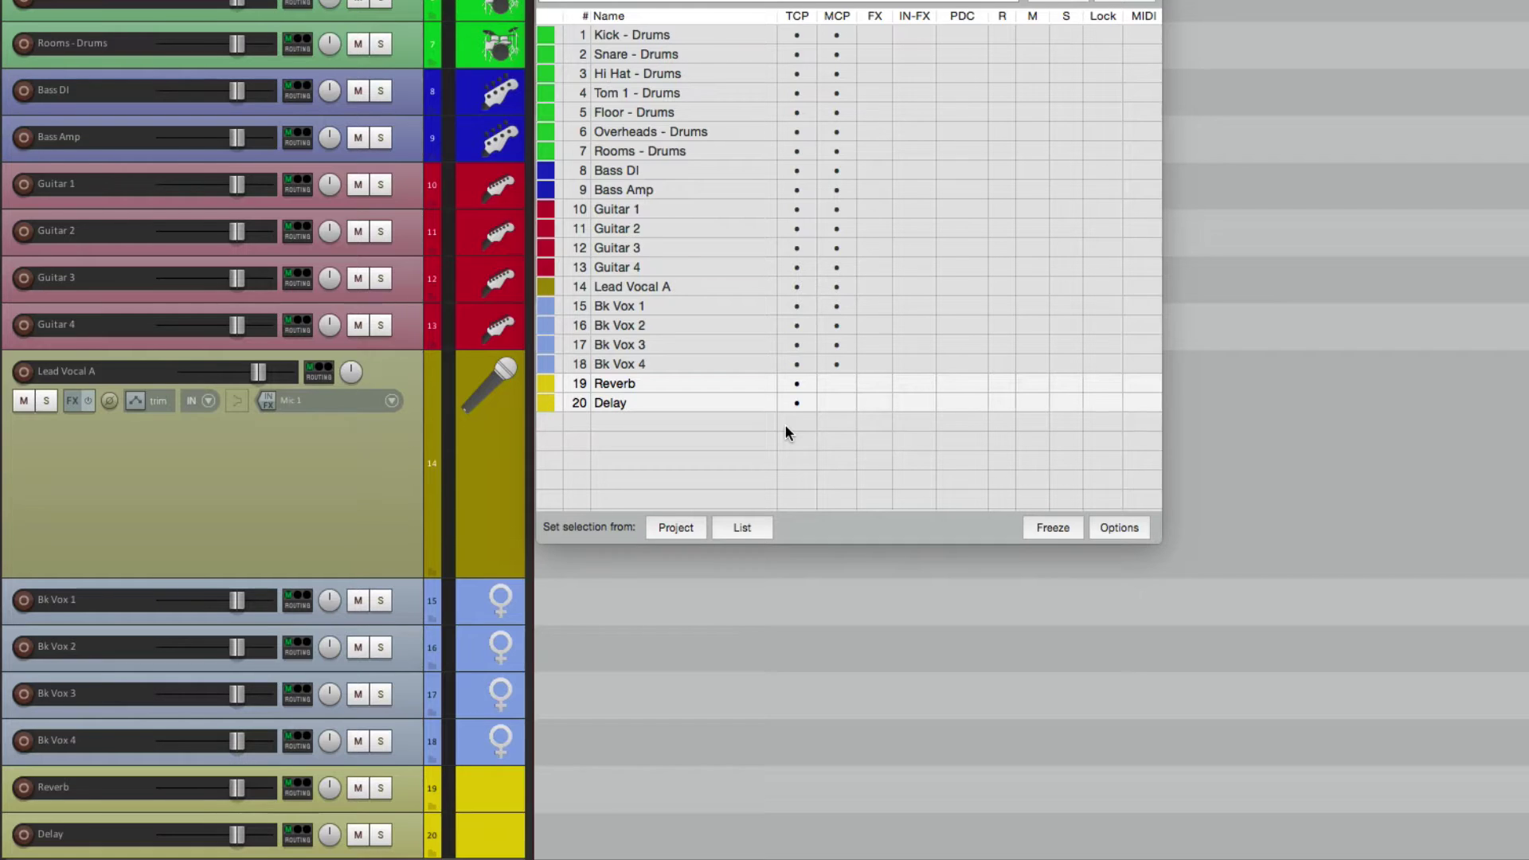
left_click(785, 425)
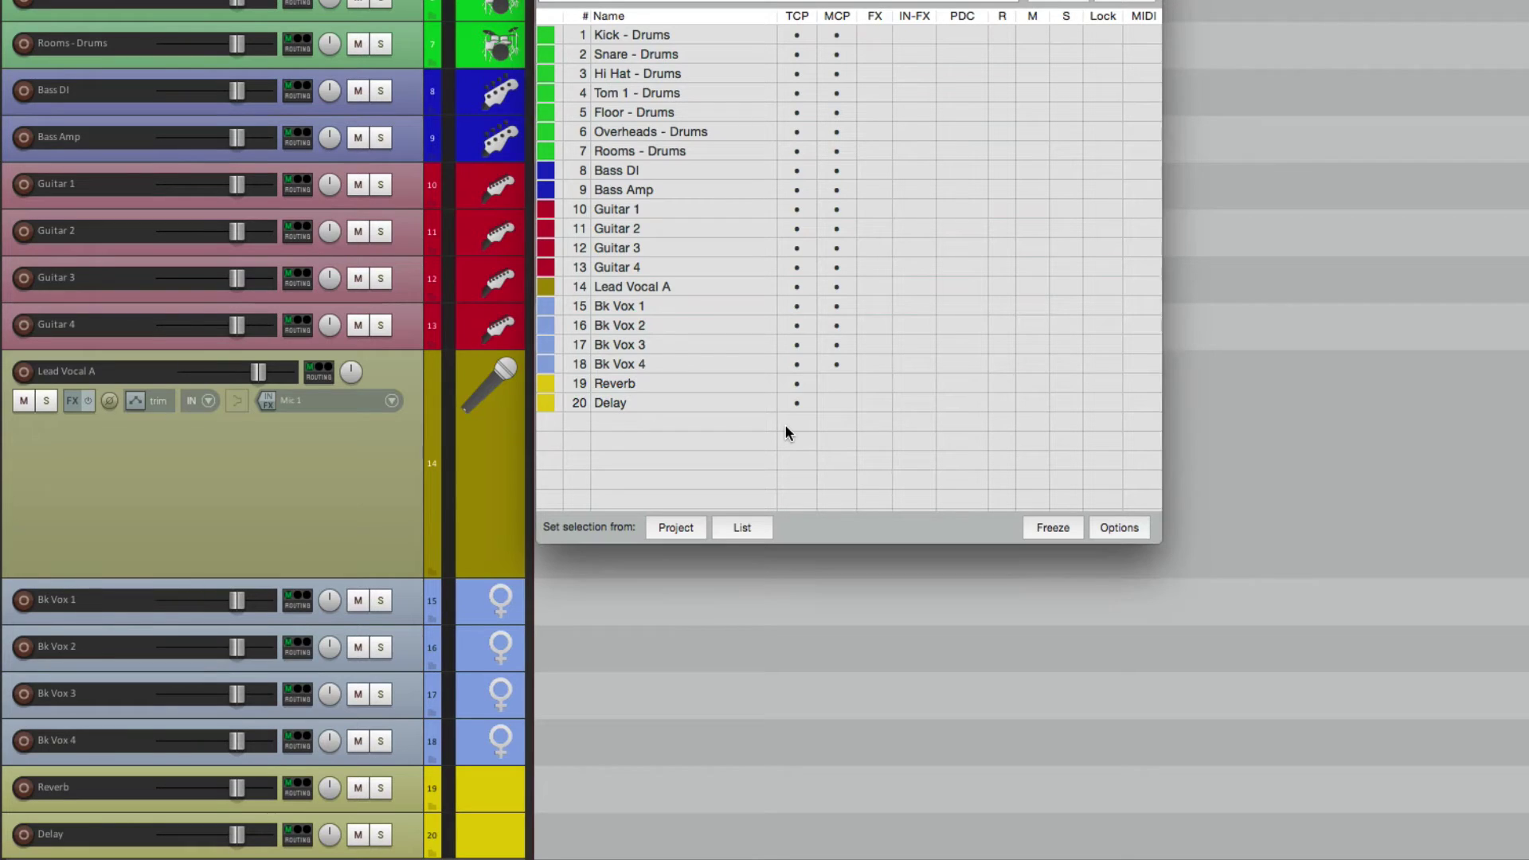
Step: Reselect Reverb and Delay and toggle their TCP column, ending with both shown
left_click_drag(746, 379, 752, 392)
left_click(803, 391)
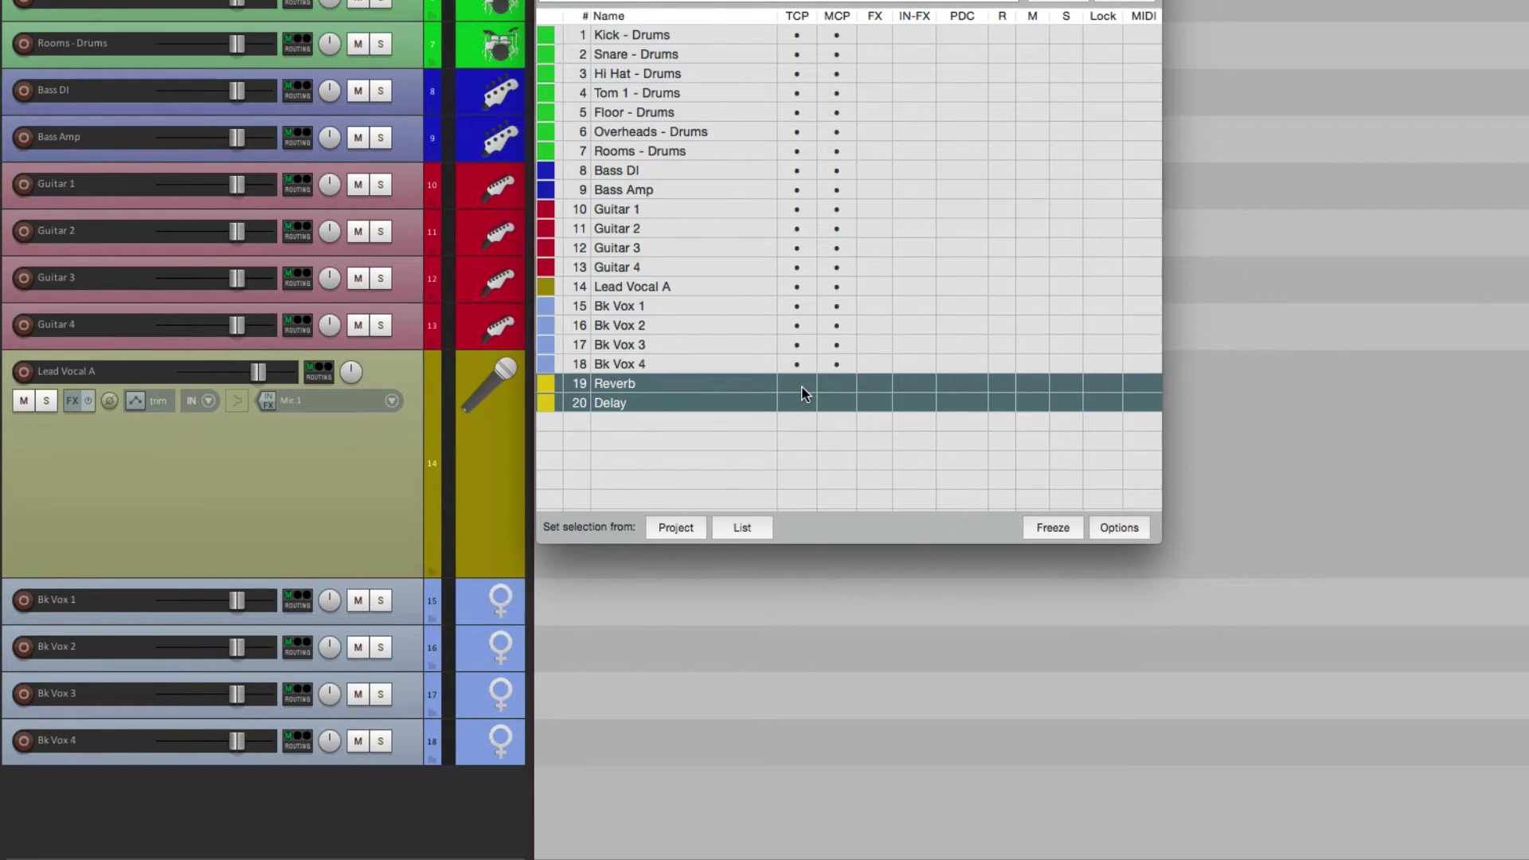
left_click(803, 392)
left_click(840, 387)
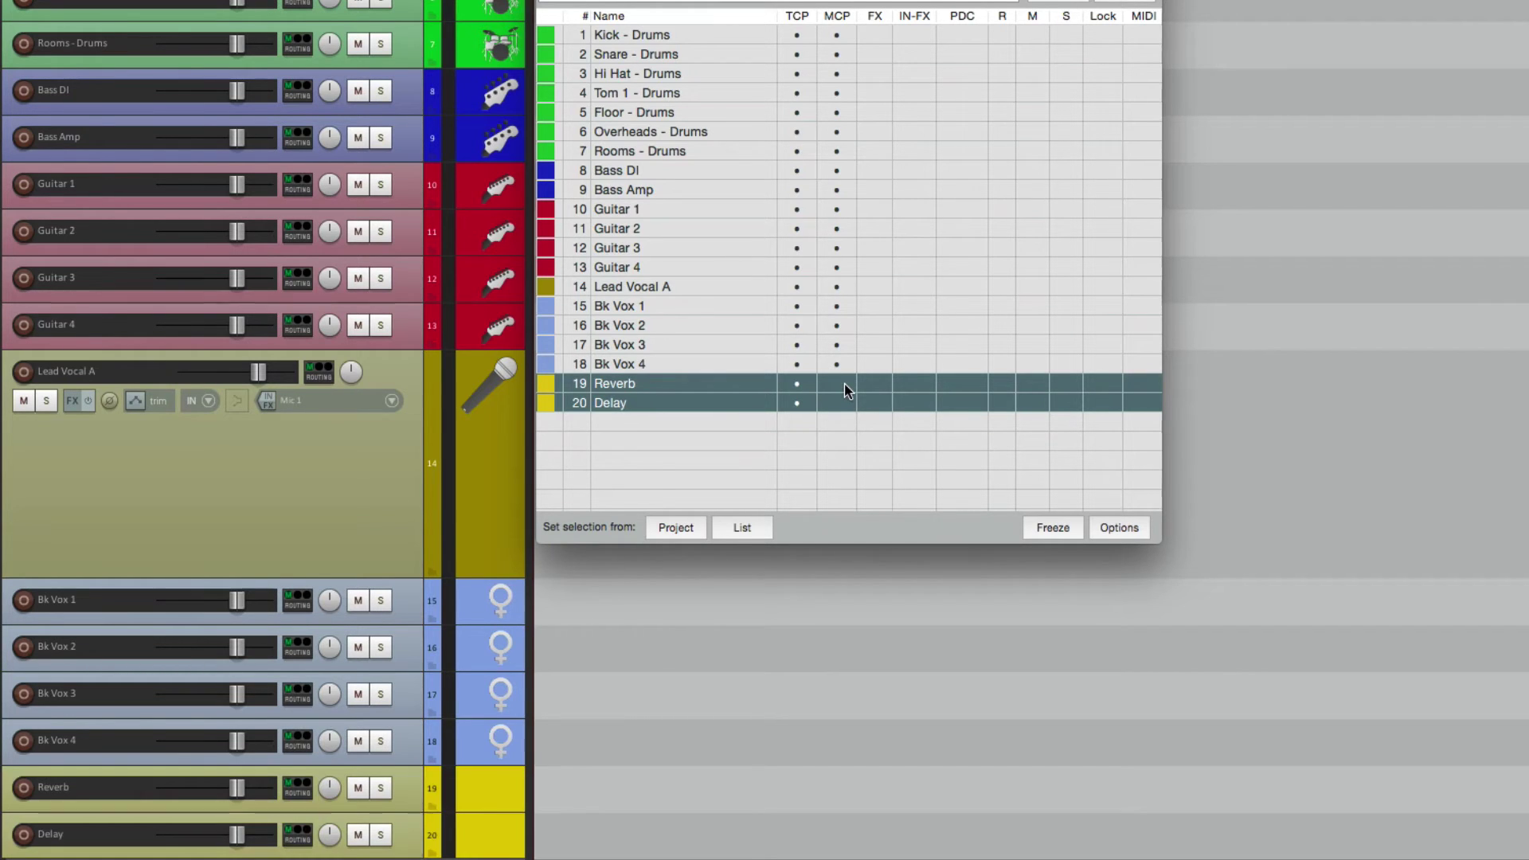
left_click(844, 383)
left_click(802, 387)
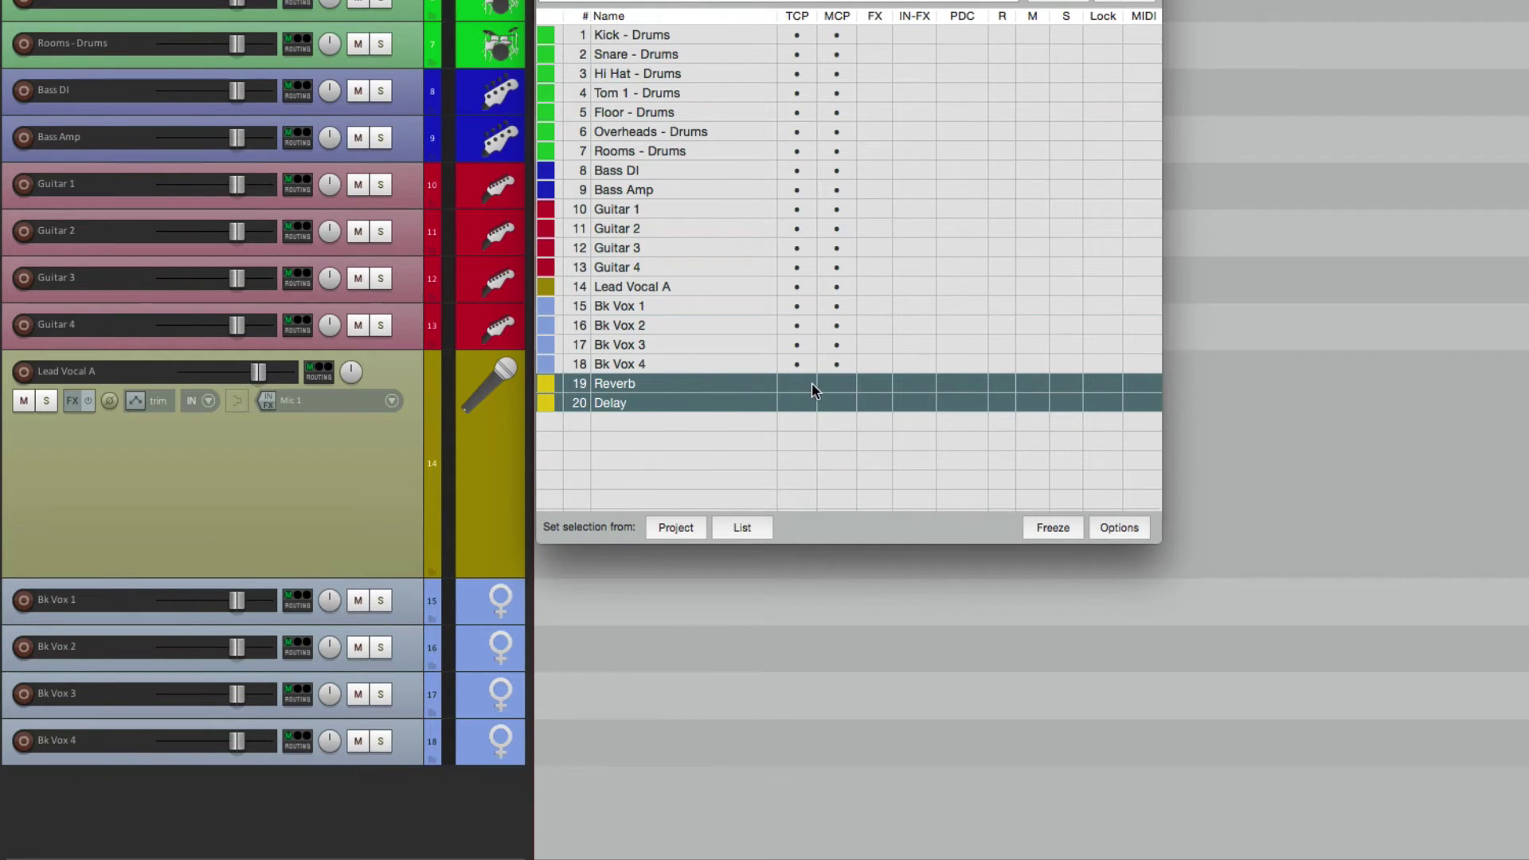
left_click(804, 389)
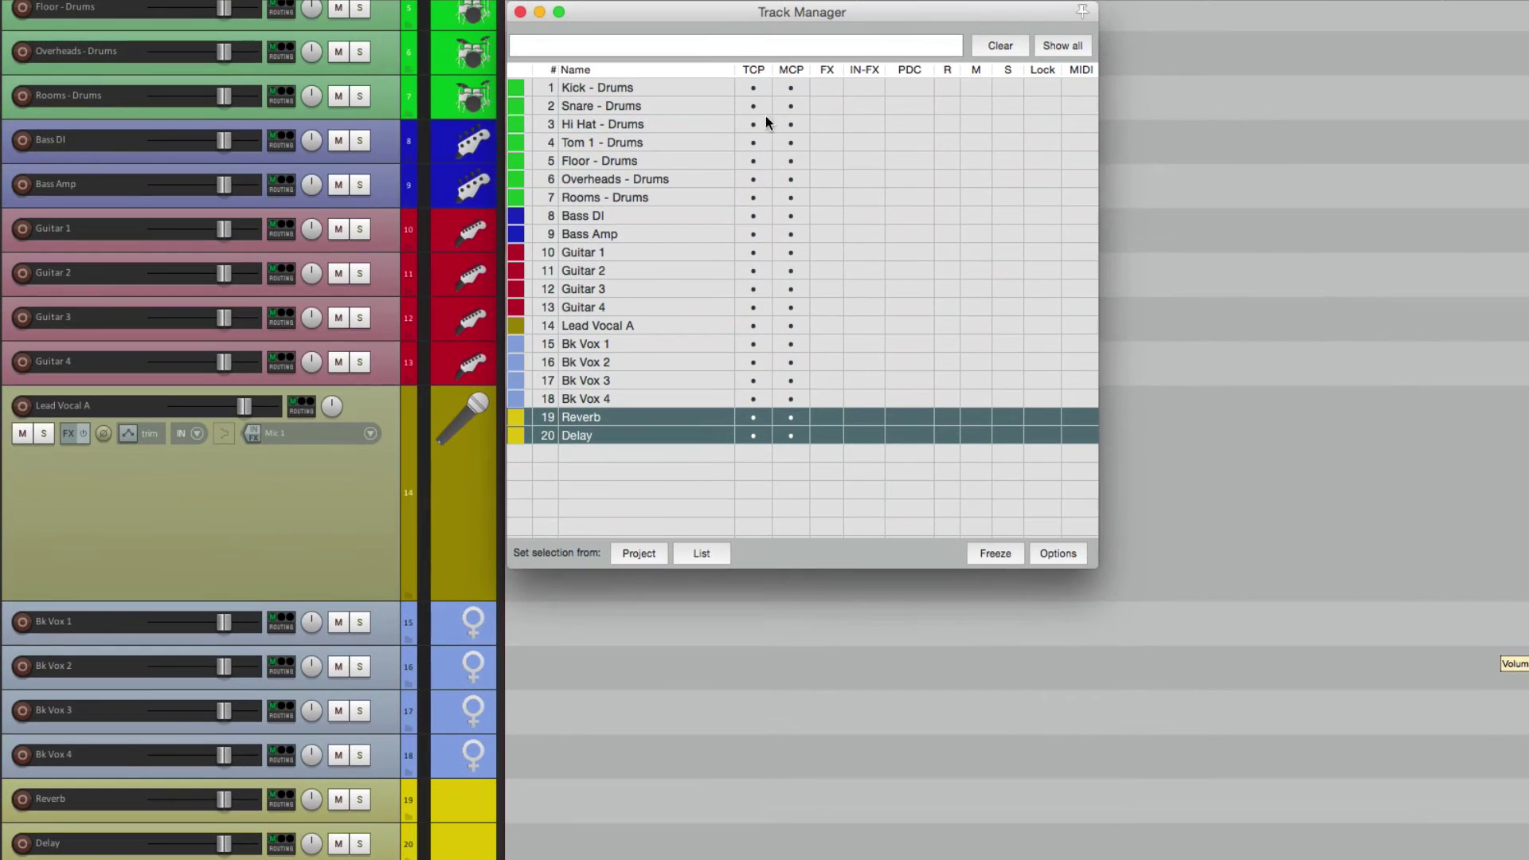
Step: Shrink all tracks to an even height, then select Kick through Rooms and deselect them
left_click(348, 505)
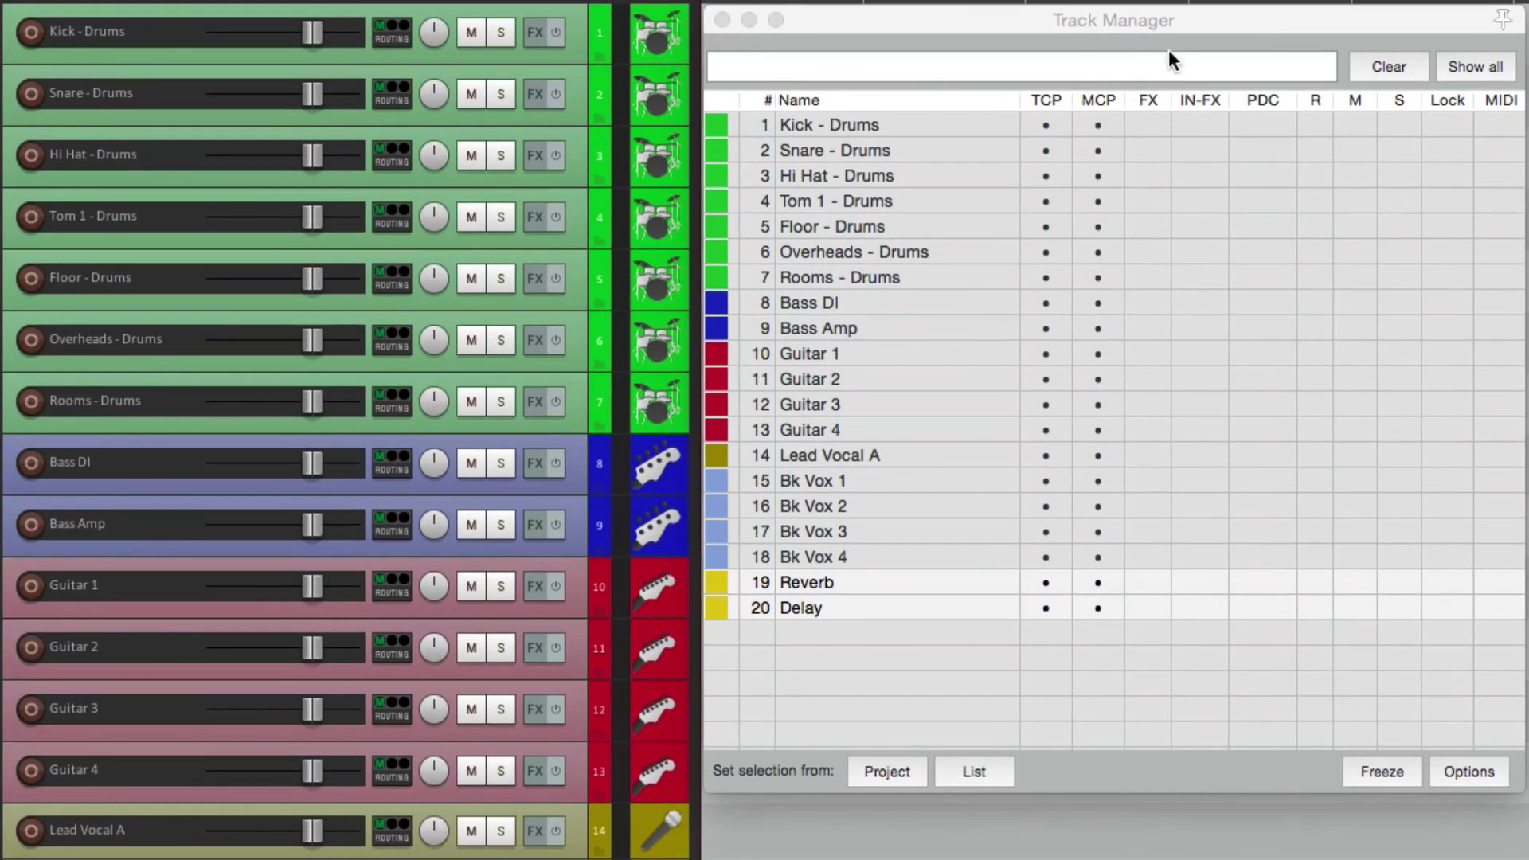
left_click(1173, 32)
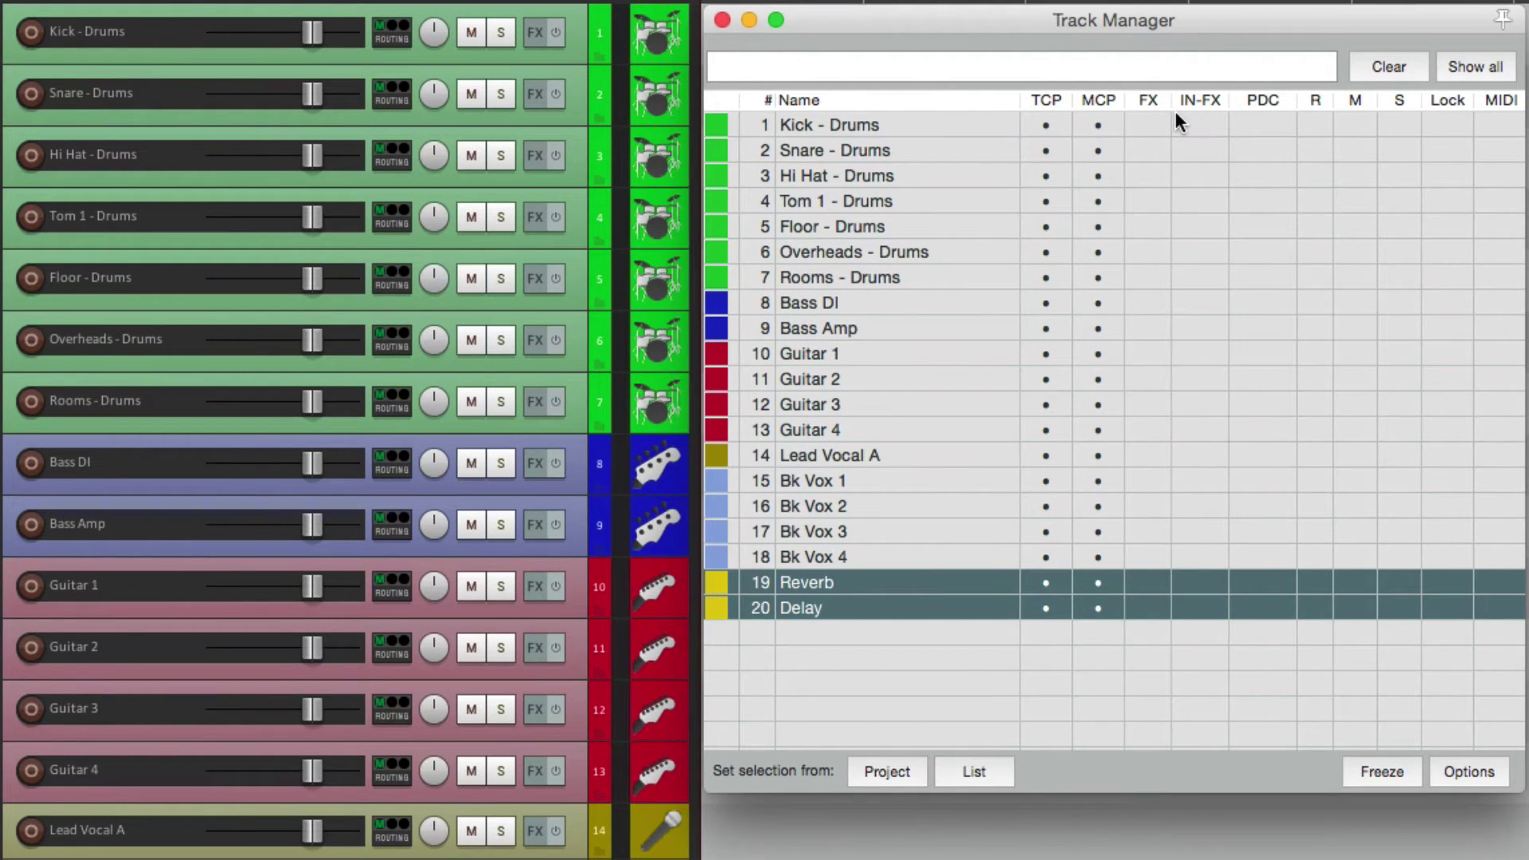
left_click(950, 125)
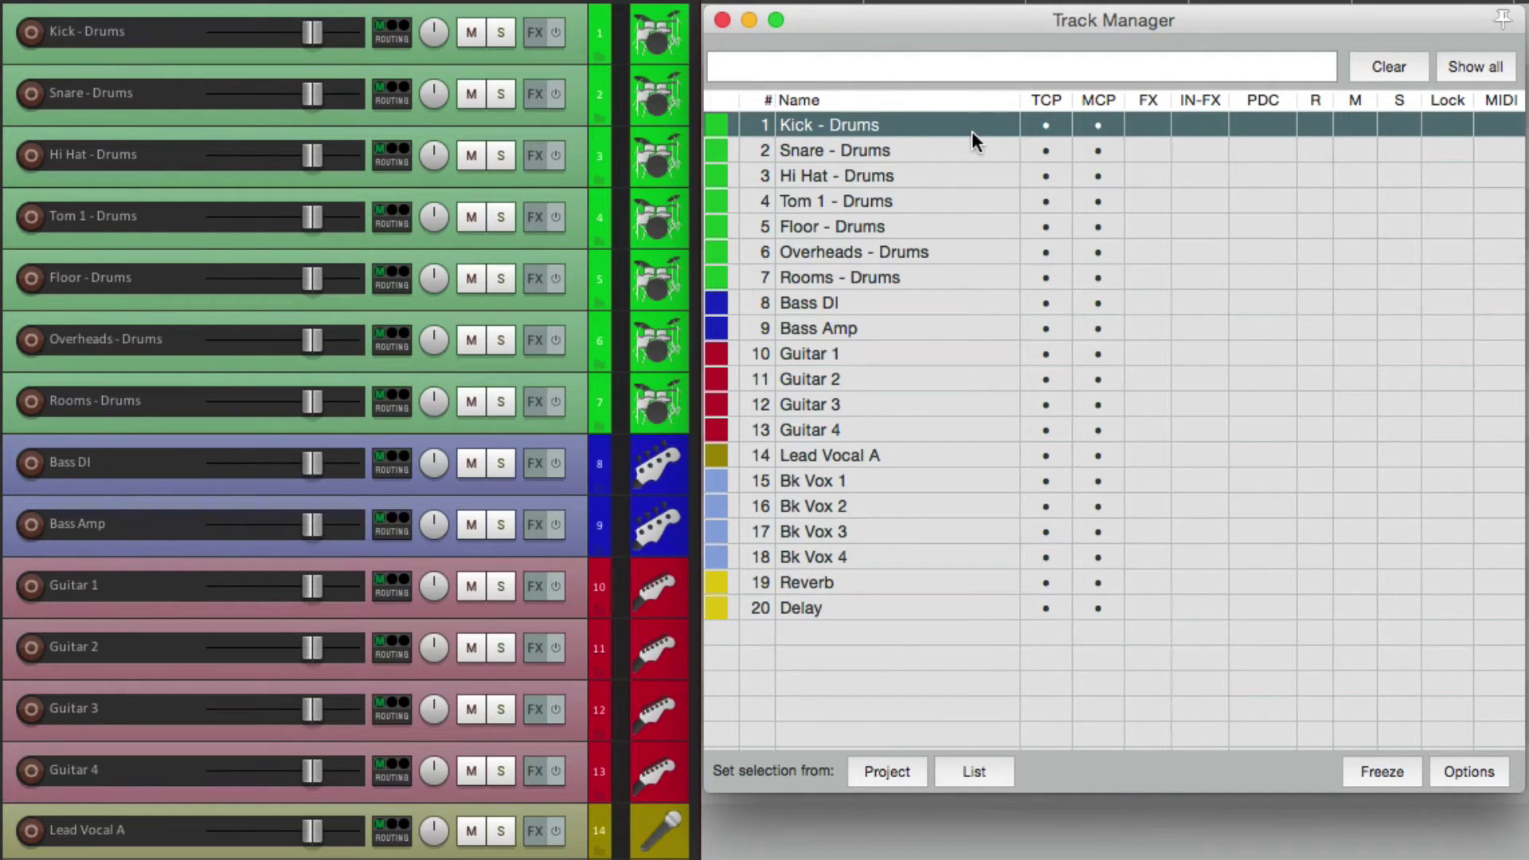
left_click(959, 279, "shift")
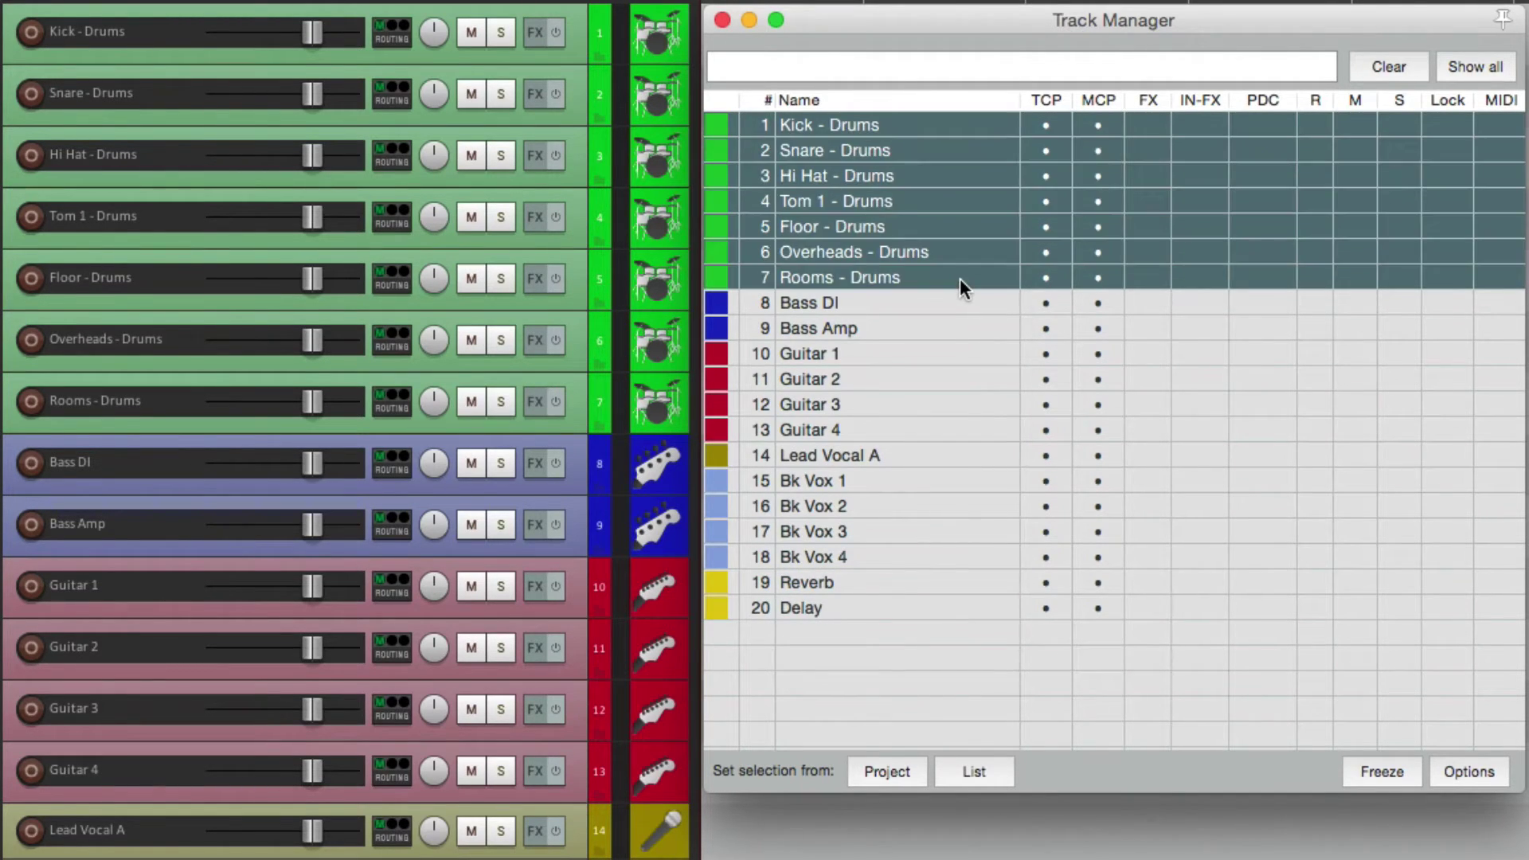
left_click(948, 694)
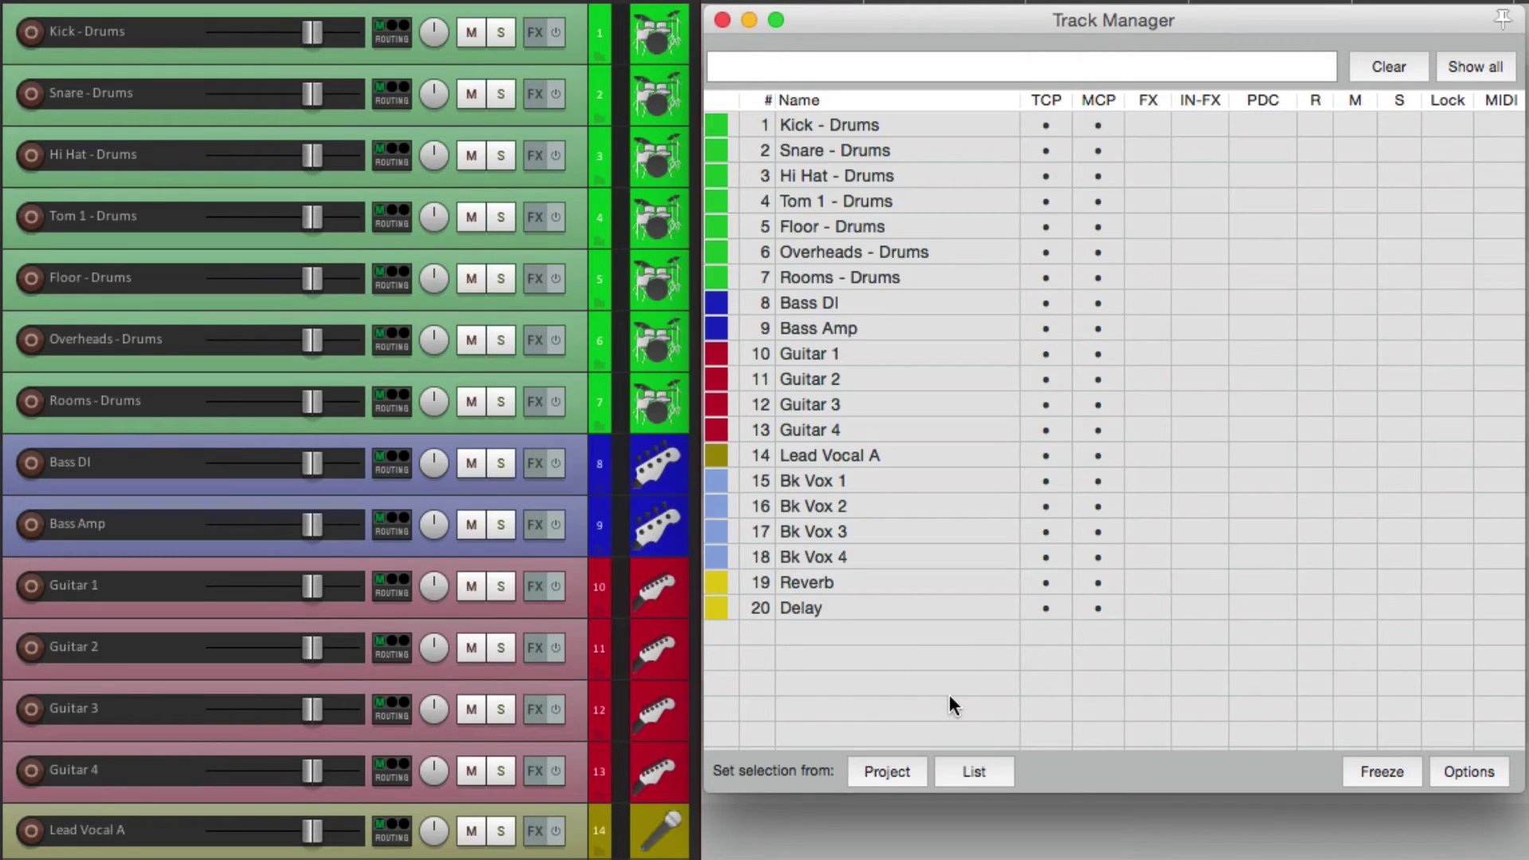
Step: Filter Track Manager by 'drums', select all seven drum rows, and toggle their TCP off and on
left_click(1000, 64)
type("dru")
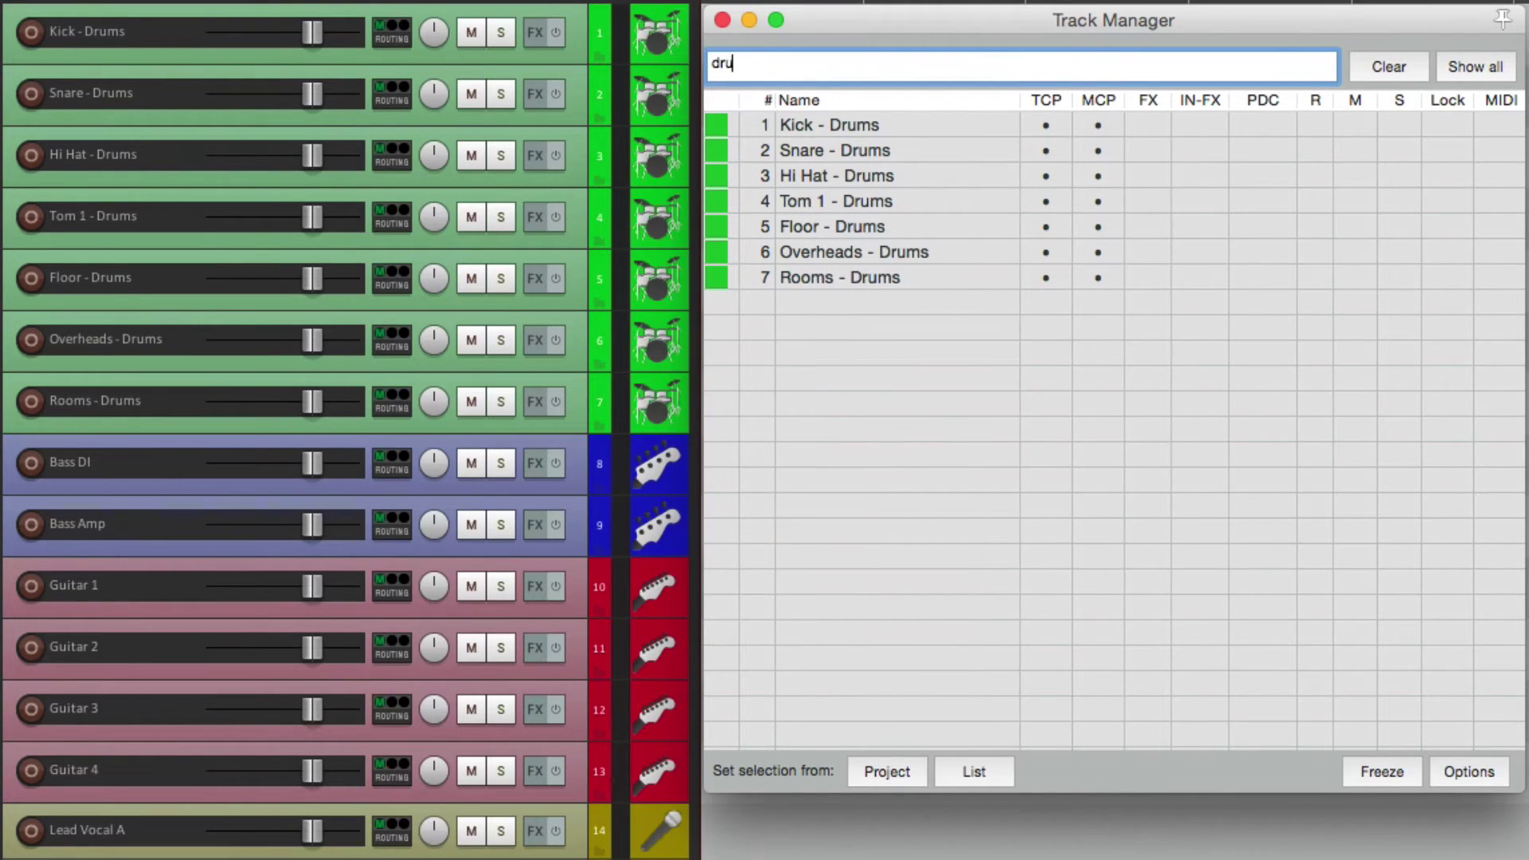
type("ms")
left_click(977, 128)
left_click(985, 275, "shift")
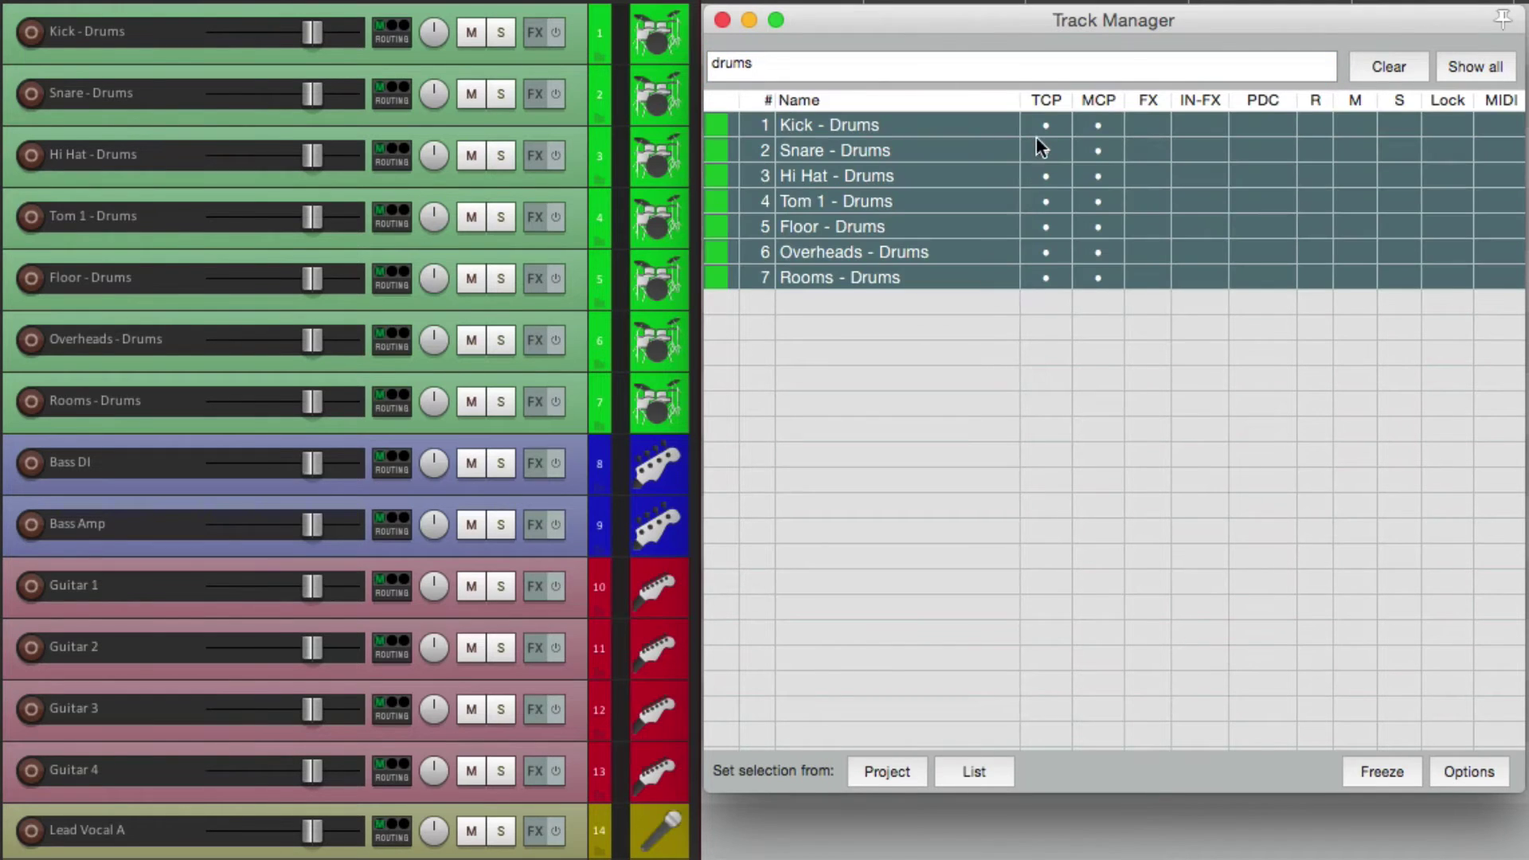
left_click(1047, 126)
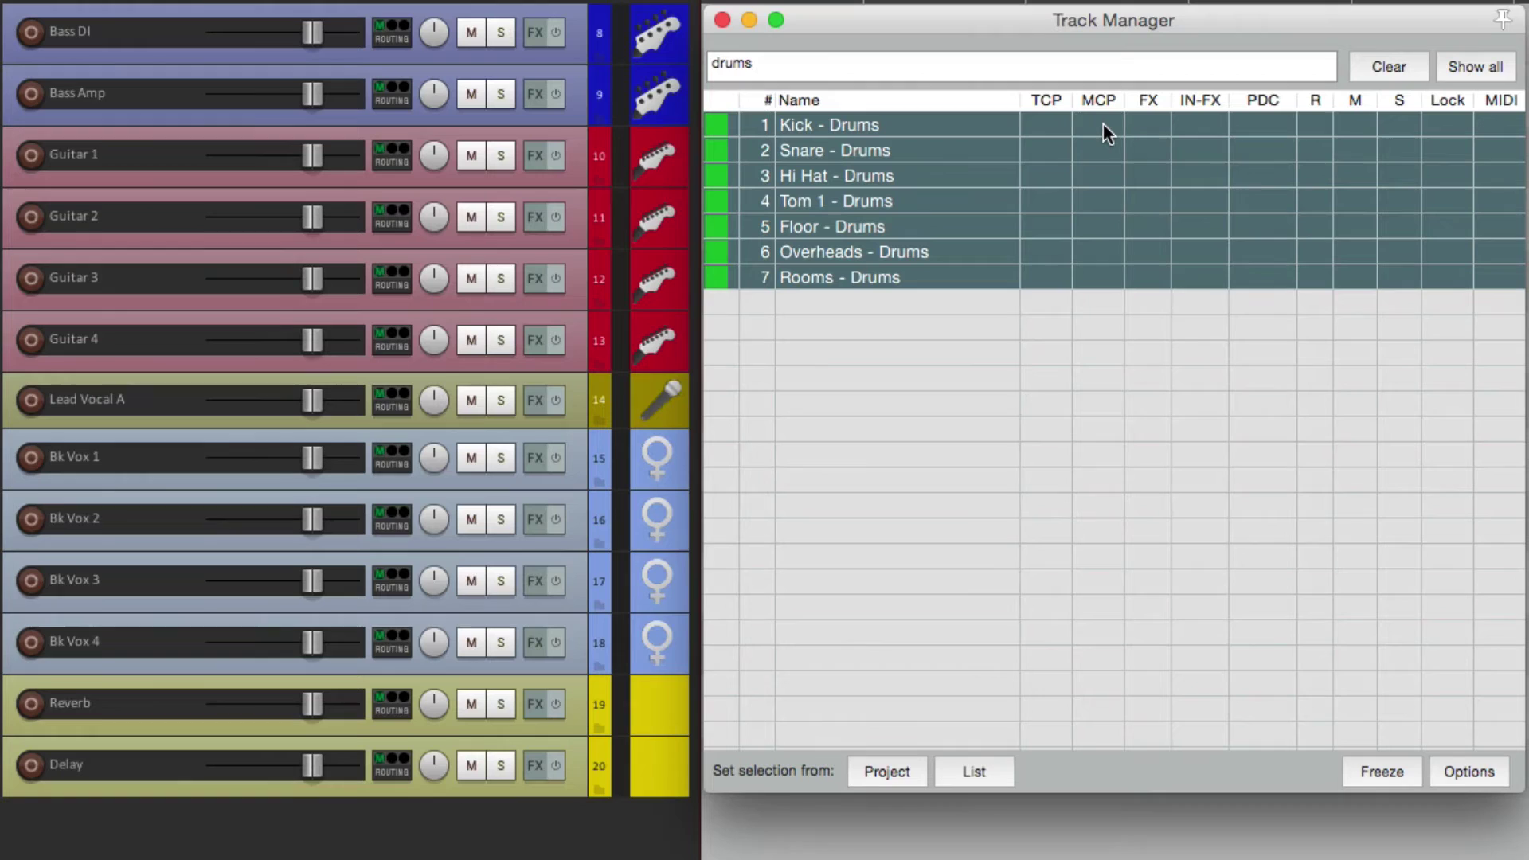
left_click(1050, 126)
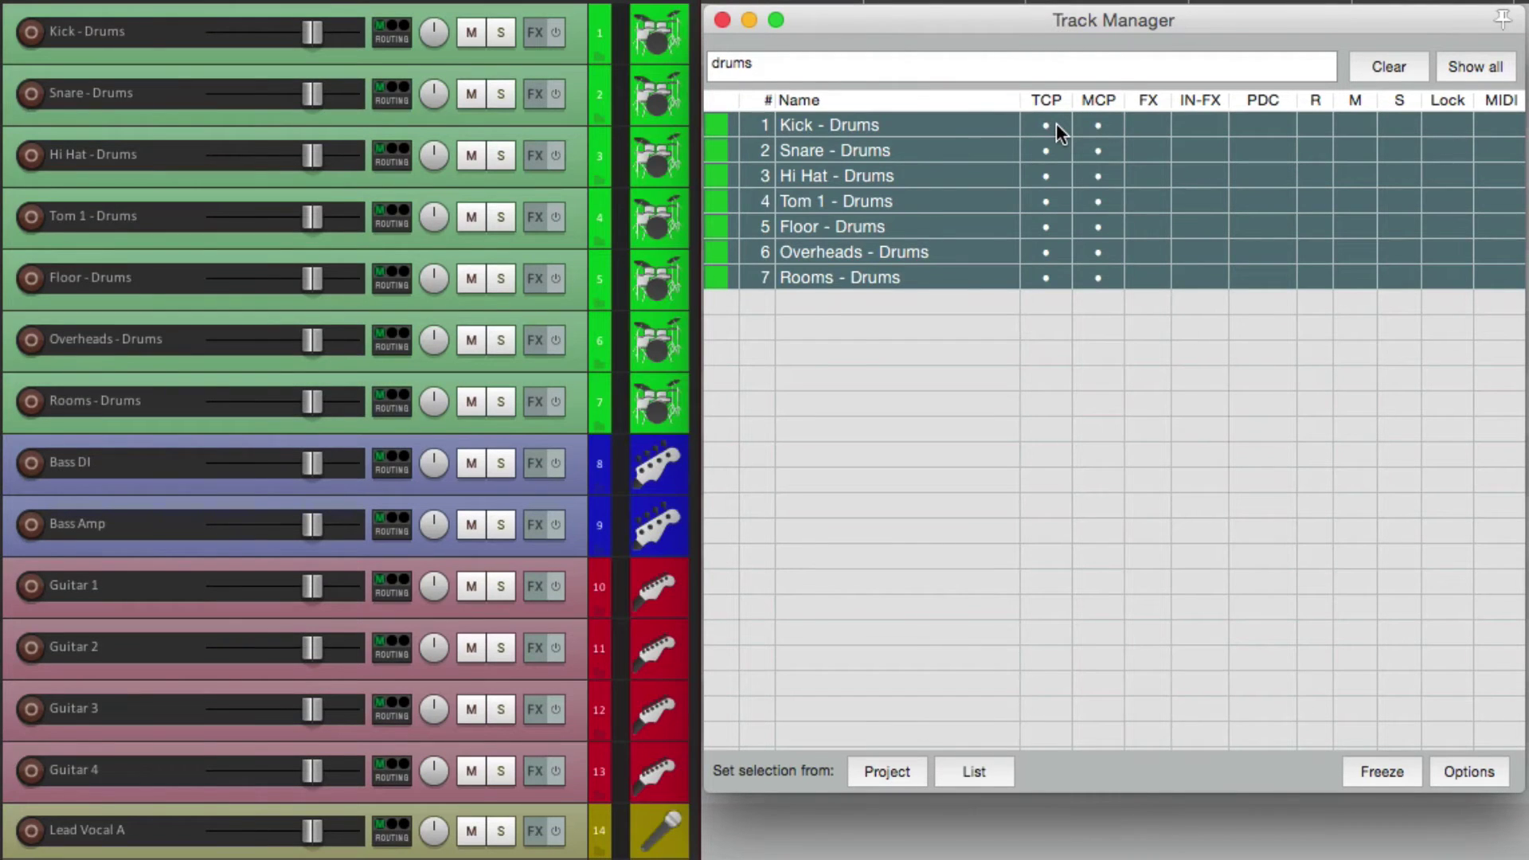
Step: Toggle mute, solo, lock and record-arm on and off for the seven drum tracks
left_click(1368, 126)
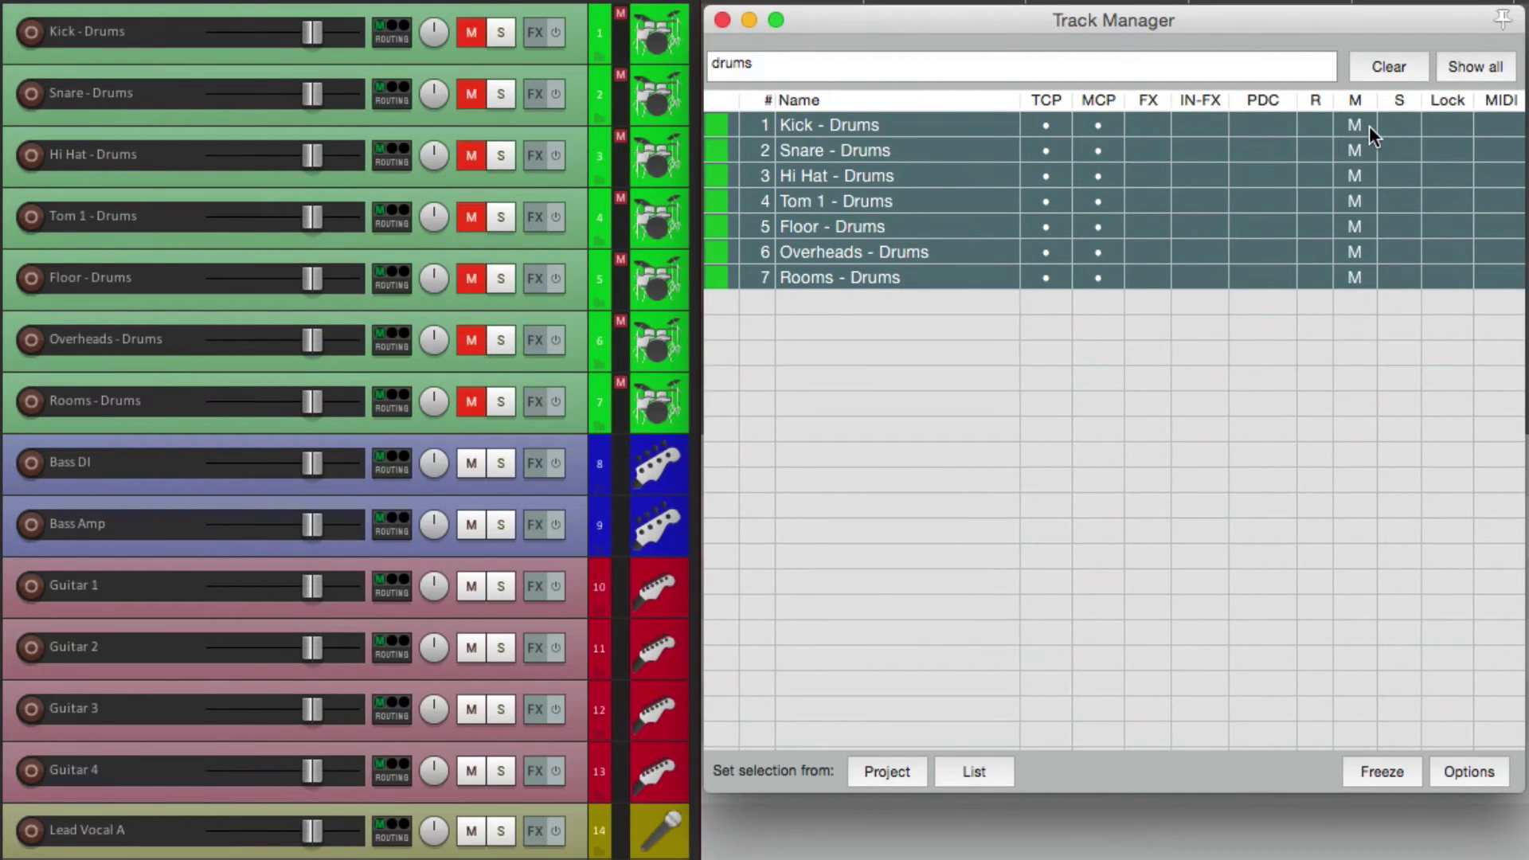
left_click(1368, 126)
left_click(1404, 126)
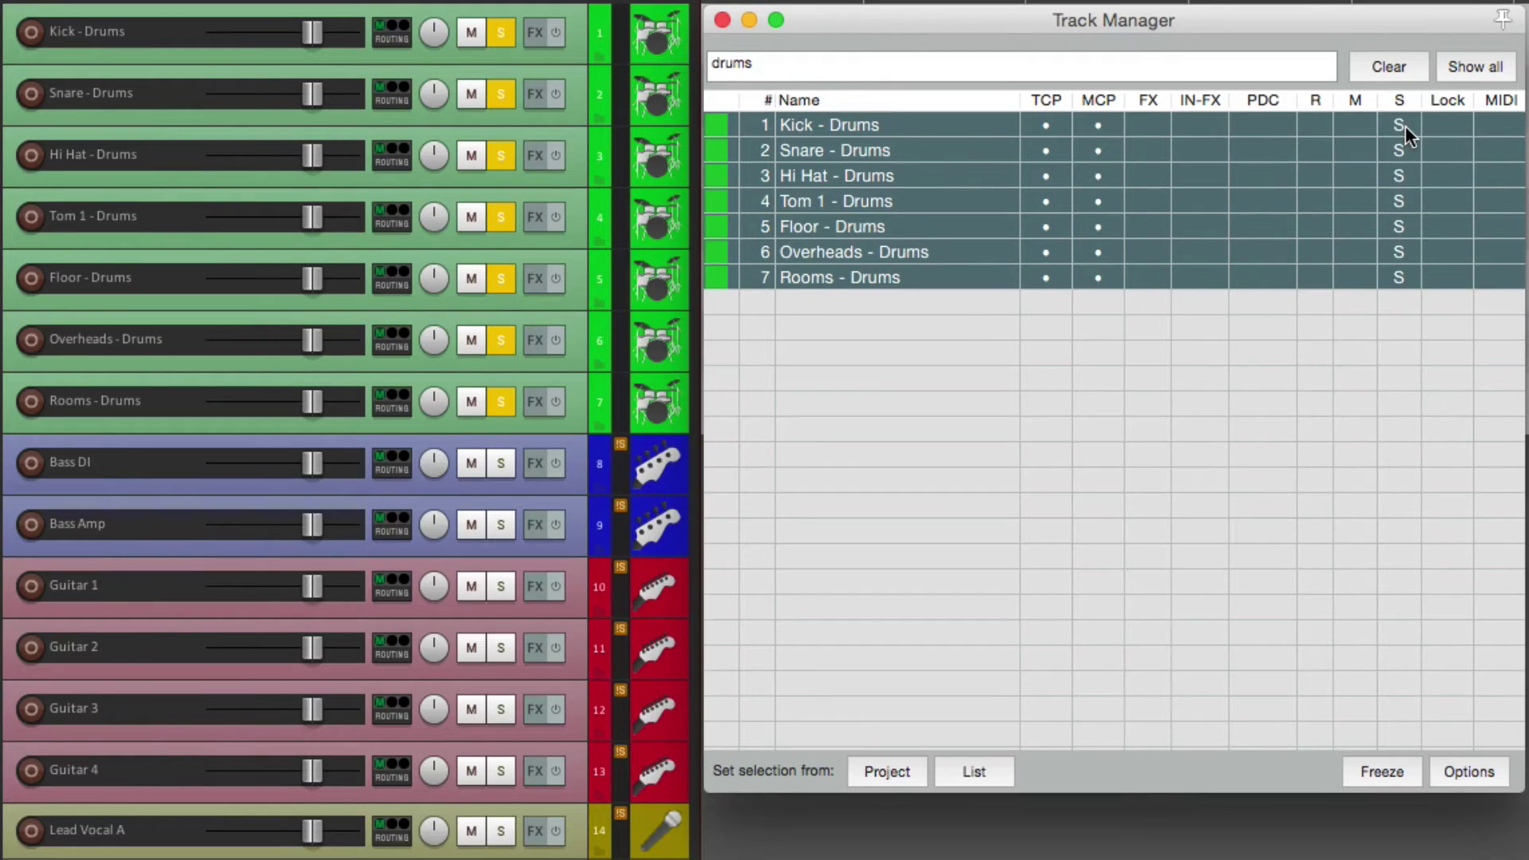
left_click(1404, 126)
left_click(1446, 126)
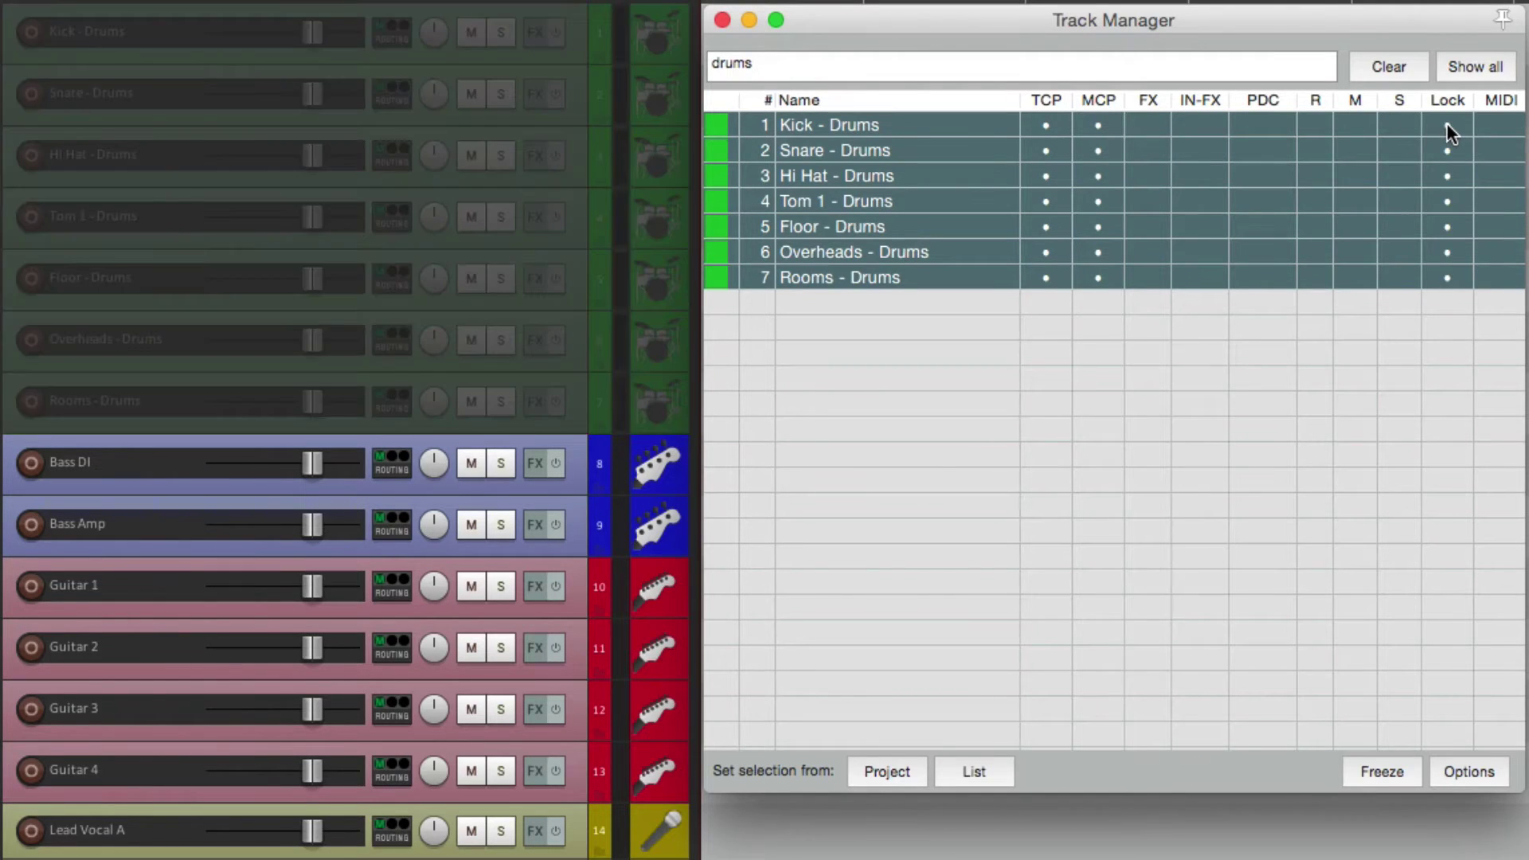
left_click(1446, 128)
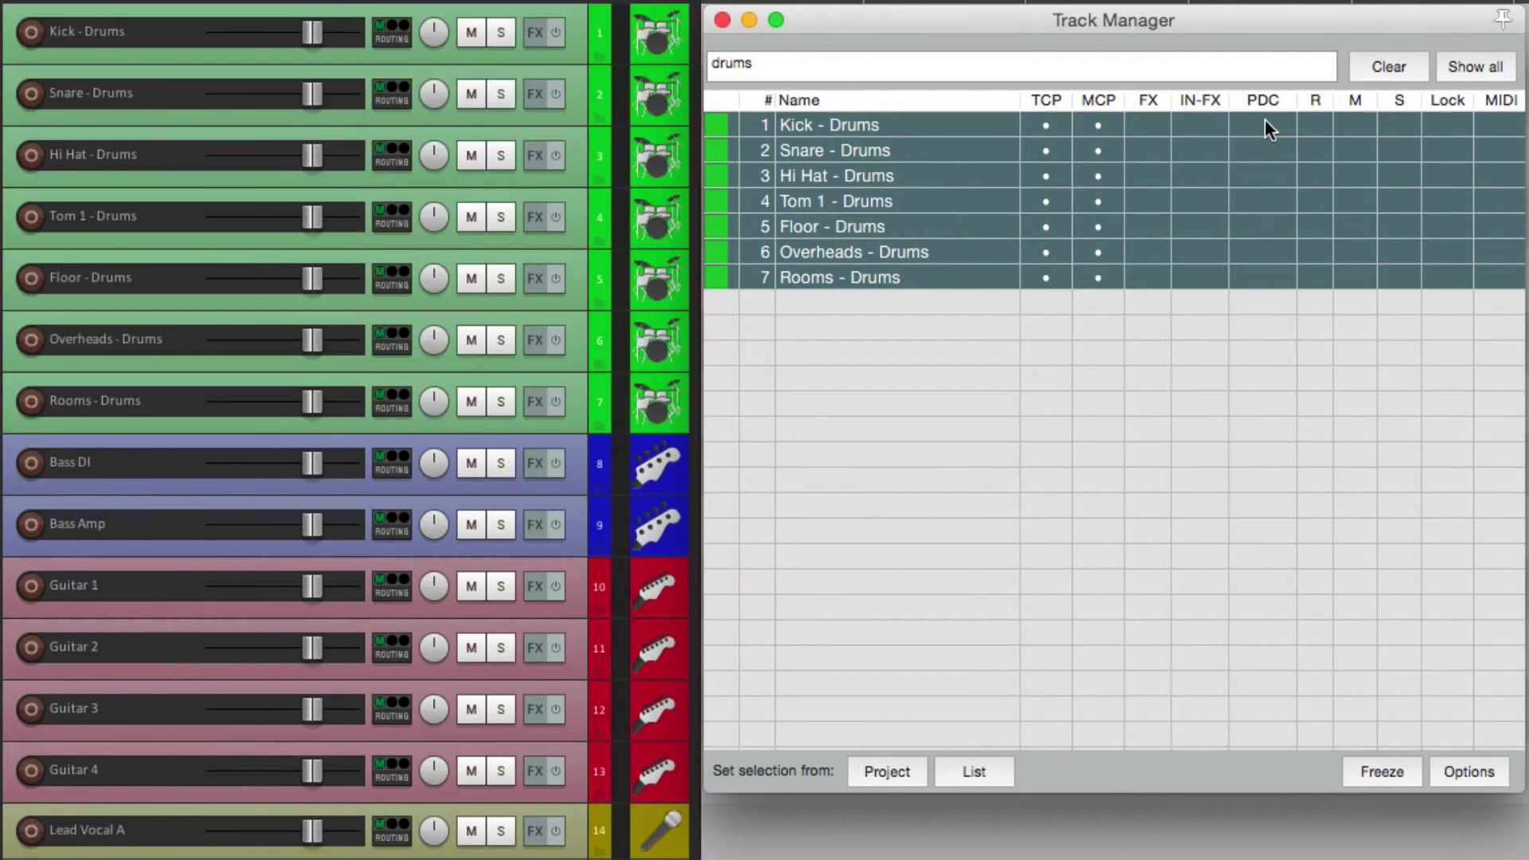
left_click(1312, 126)
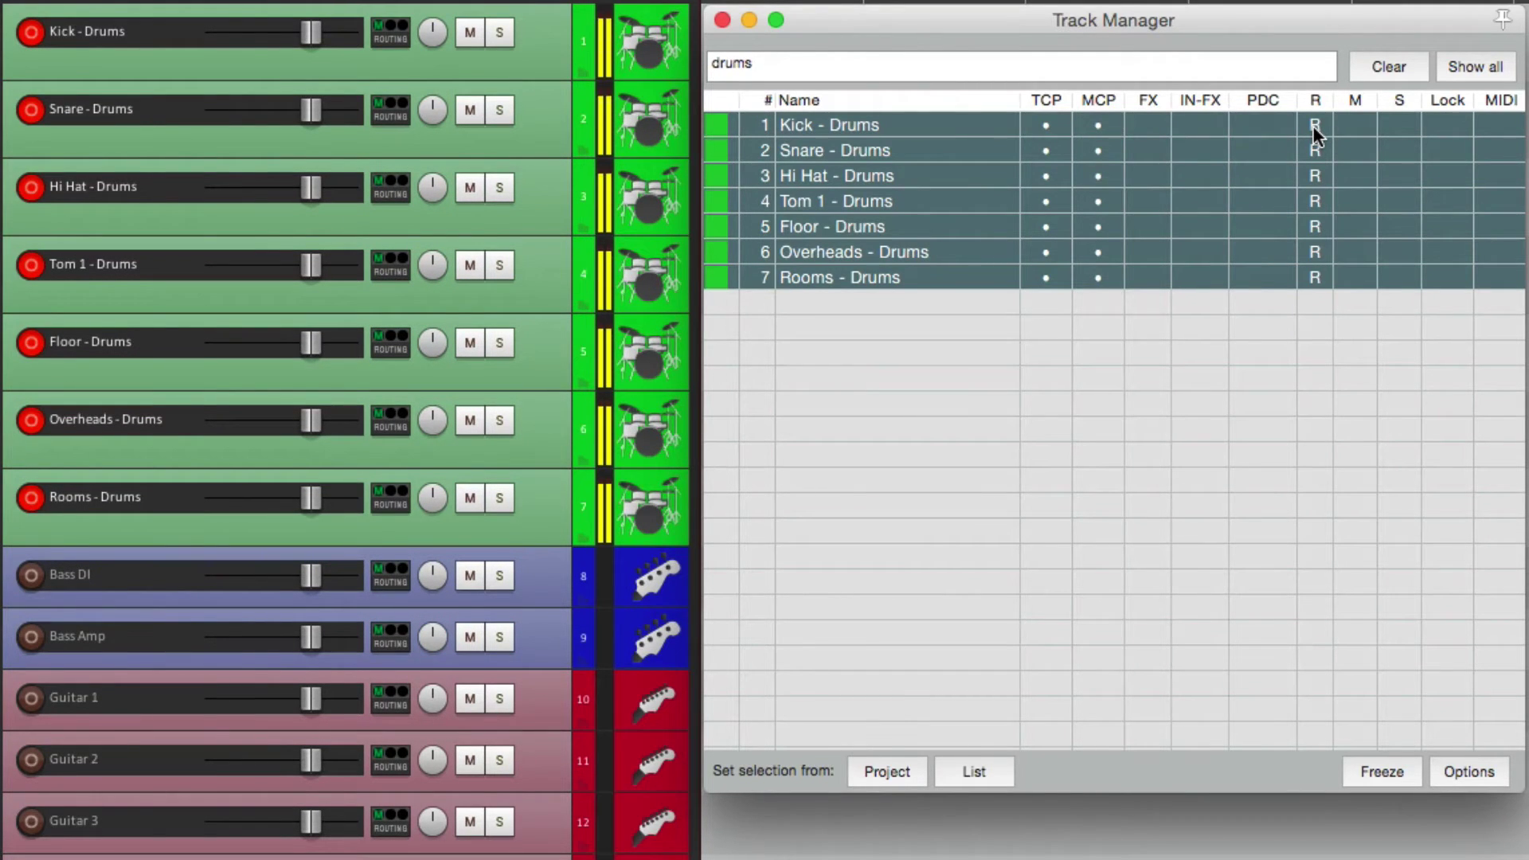
left_click(1311, 126)
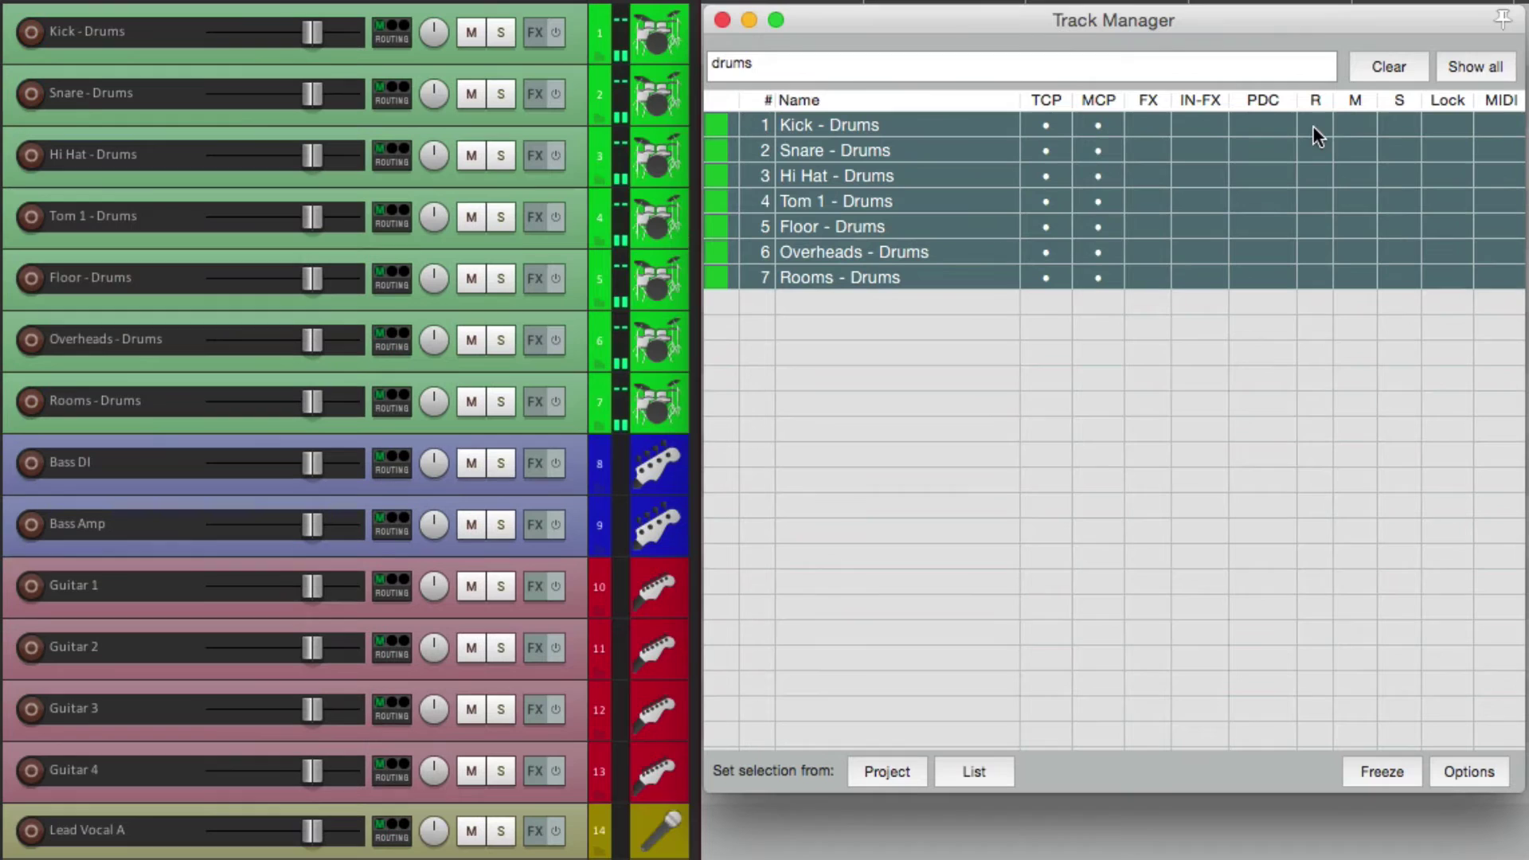
Step: Clear the 'drums' filter, try 'guitar' then 'bass', and clear the filter again
left_click(1358, 73)
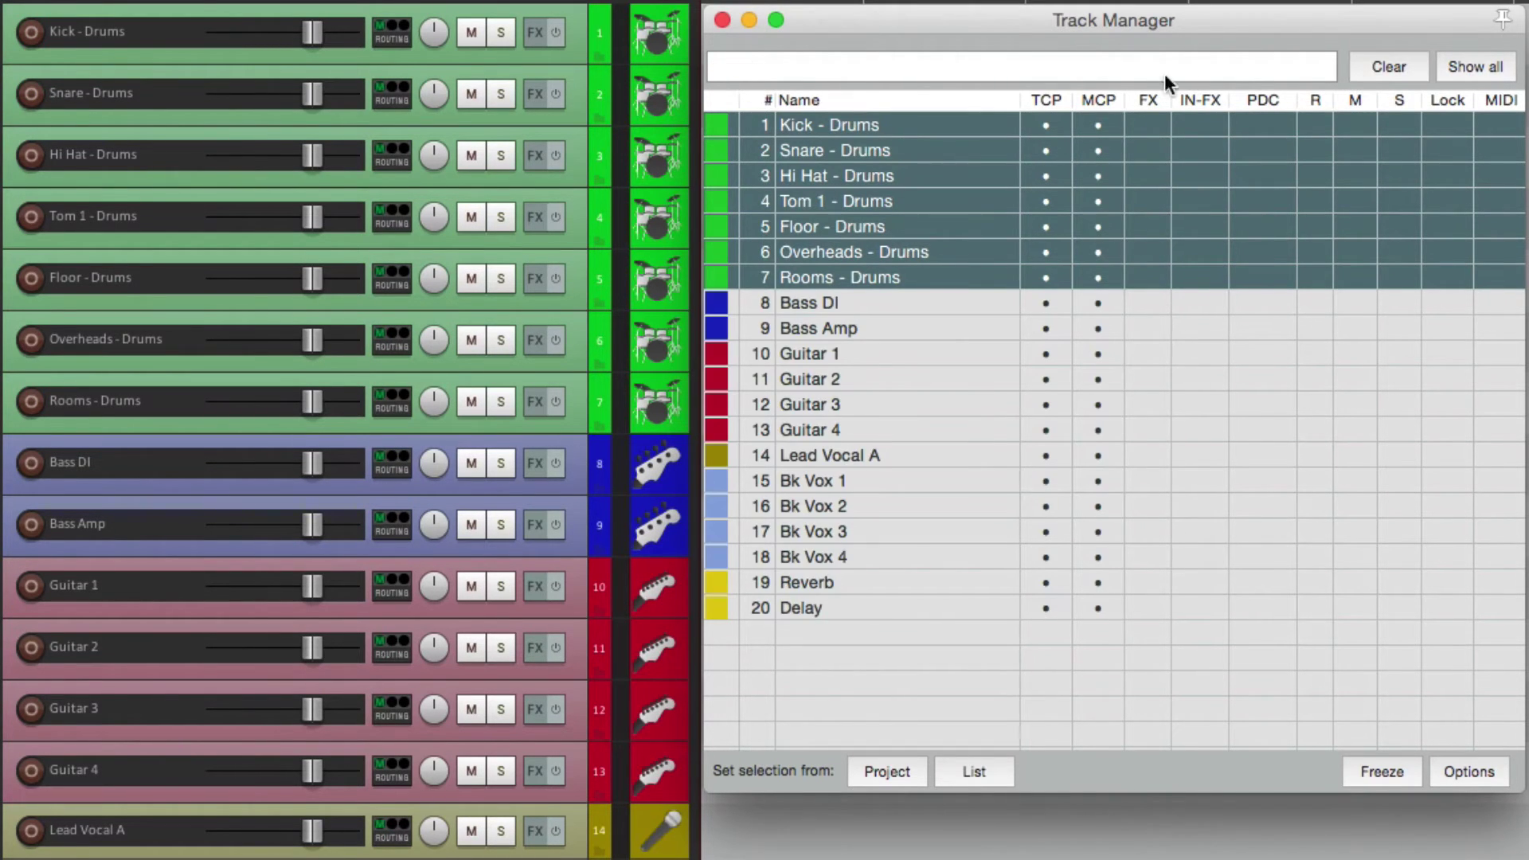
left_click(1119, 68)
type("guitar")
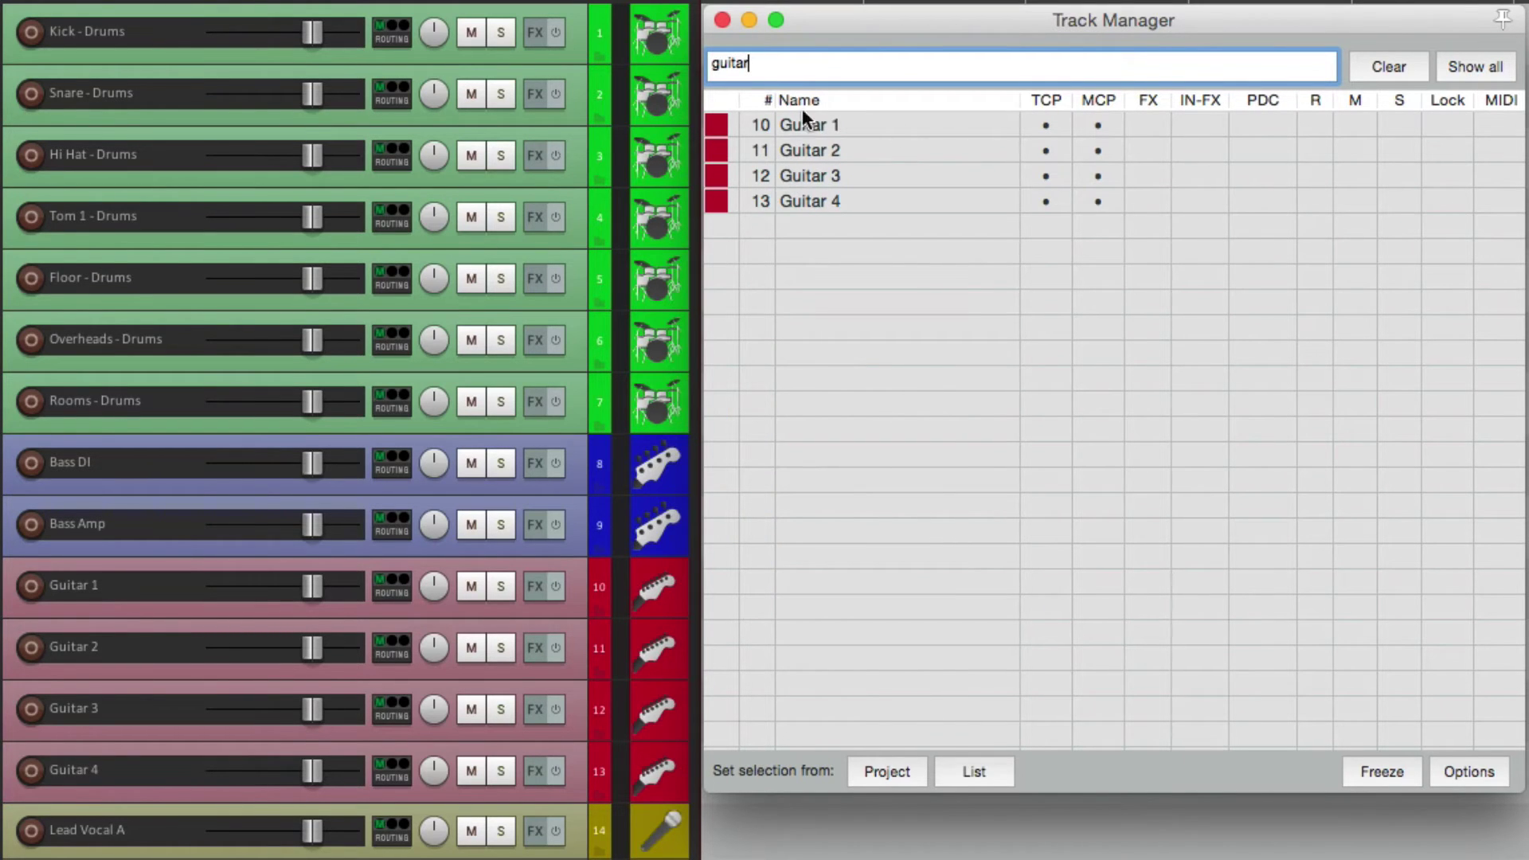
double_click(802, 69)
type("bass")
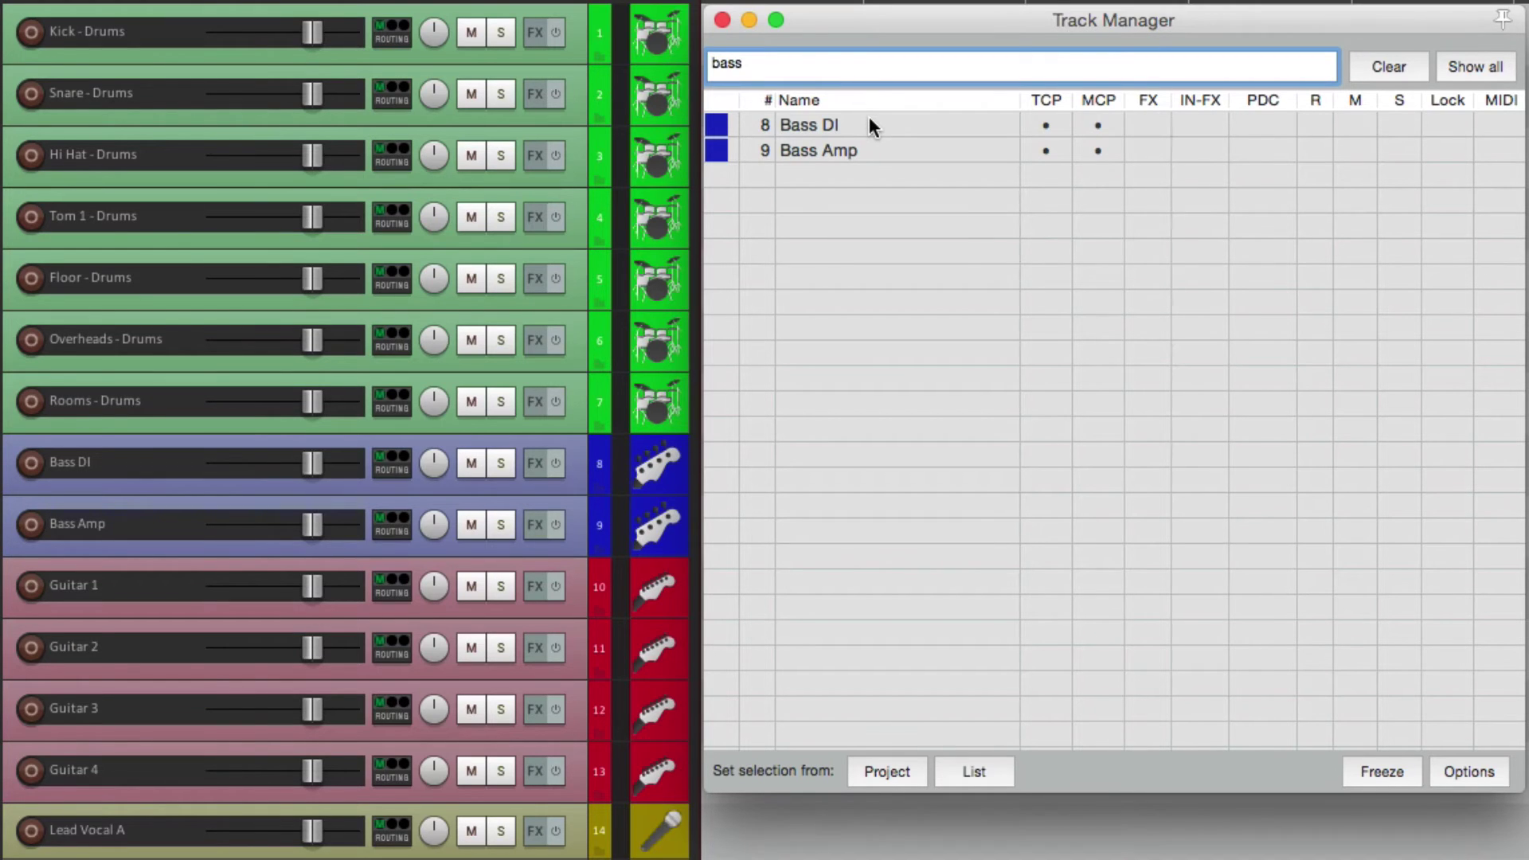
left_click(1358, 69)
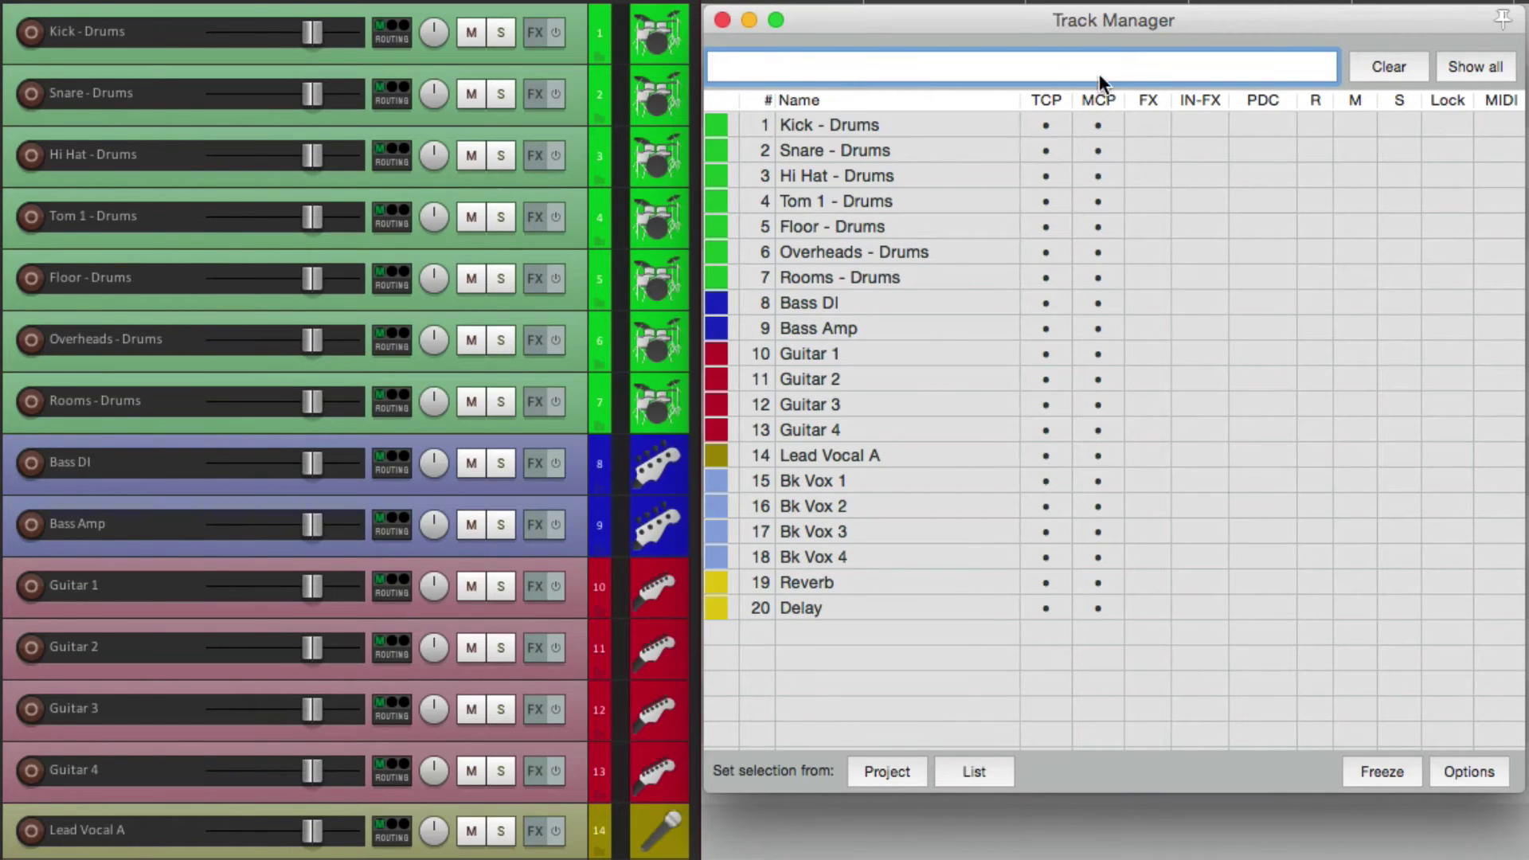
type("bk")
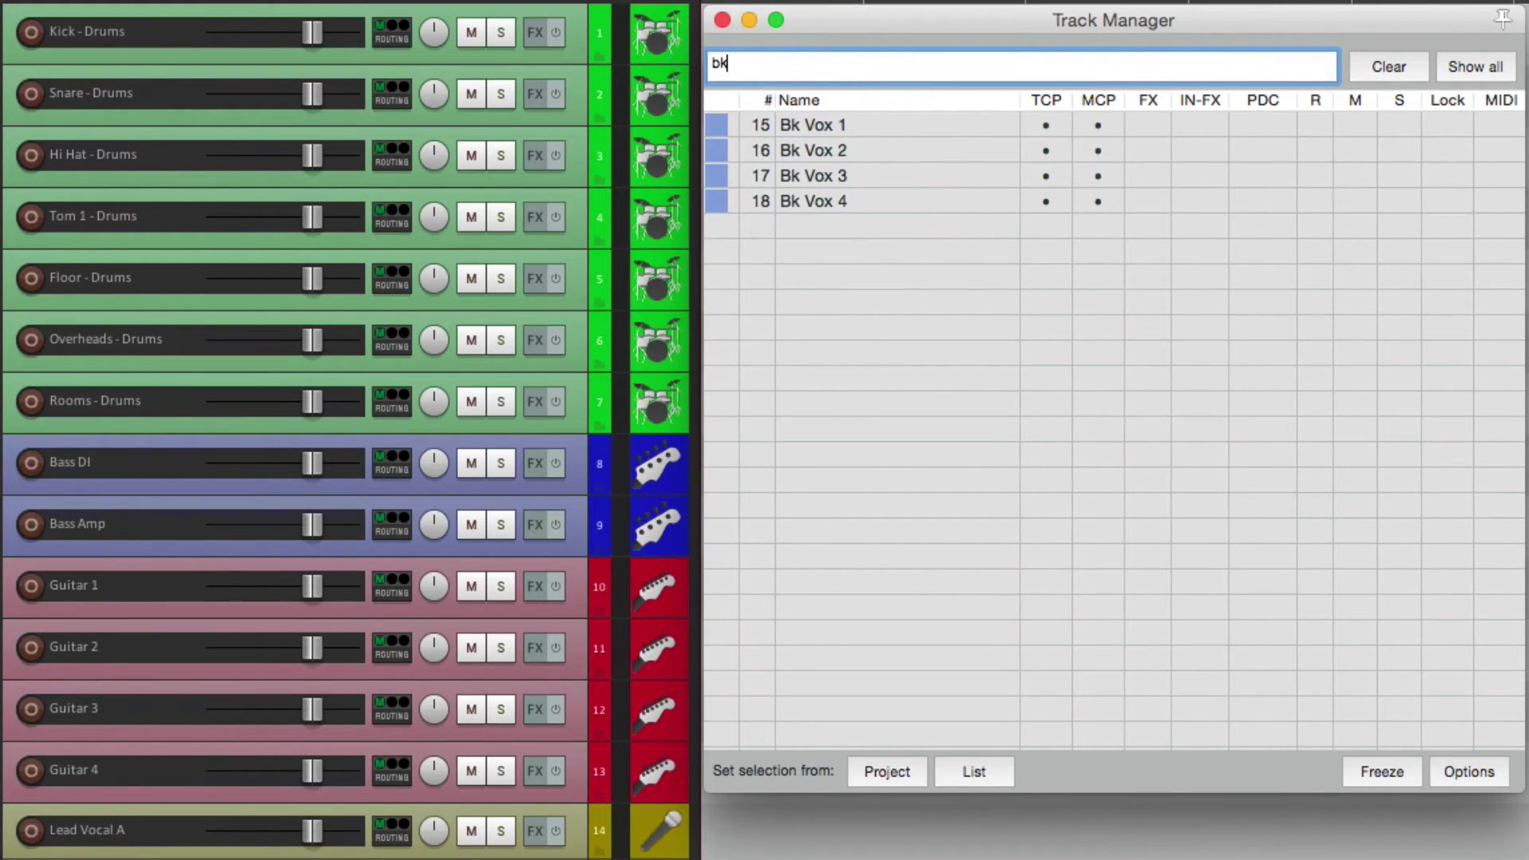
left_click(983, 125)
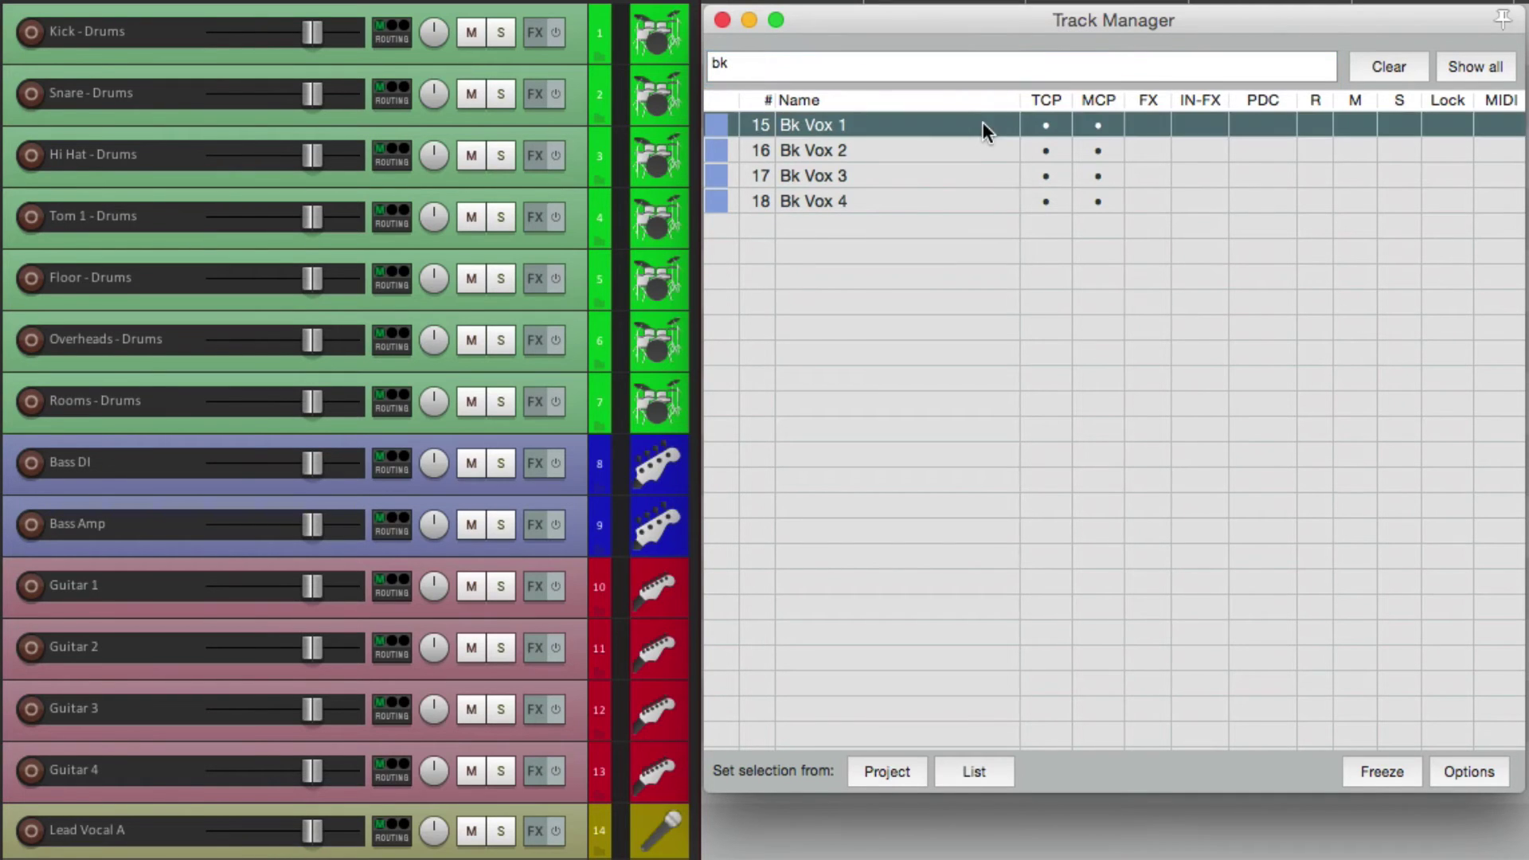
left_click(980, 201, "shift")
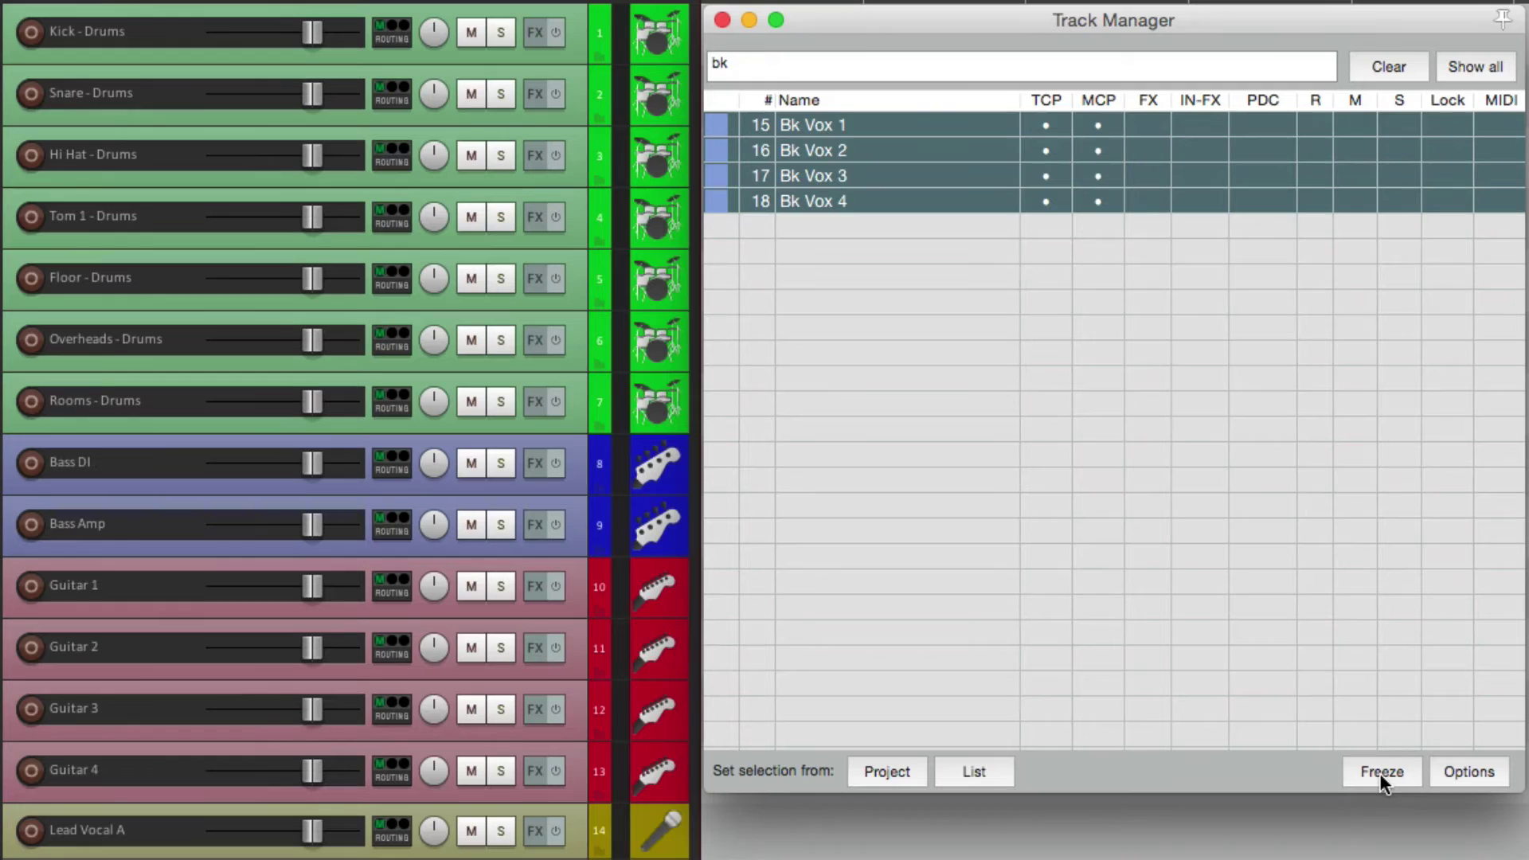
left_click(1386, 67)
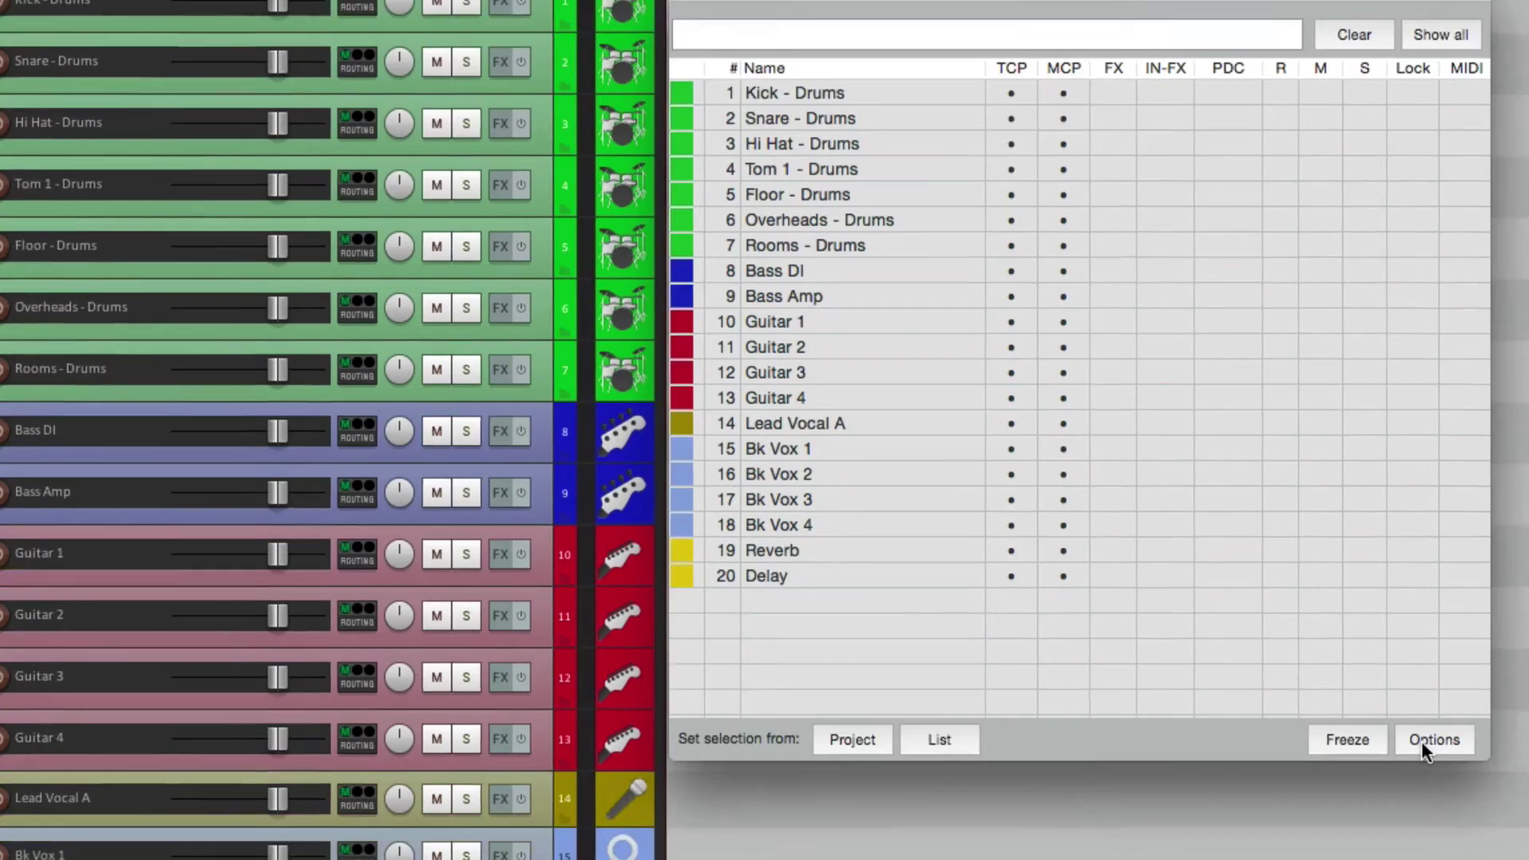
Step: Turn on Mirror track selection, then delete the Kick–Rooms drum tracks and undo it
left_click(1469, 770)
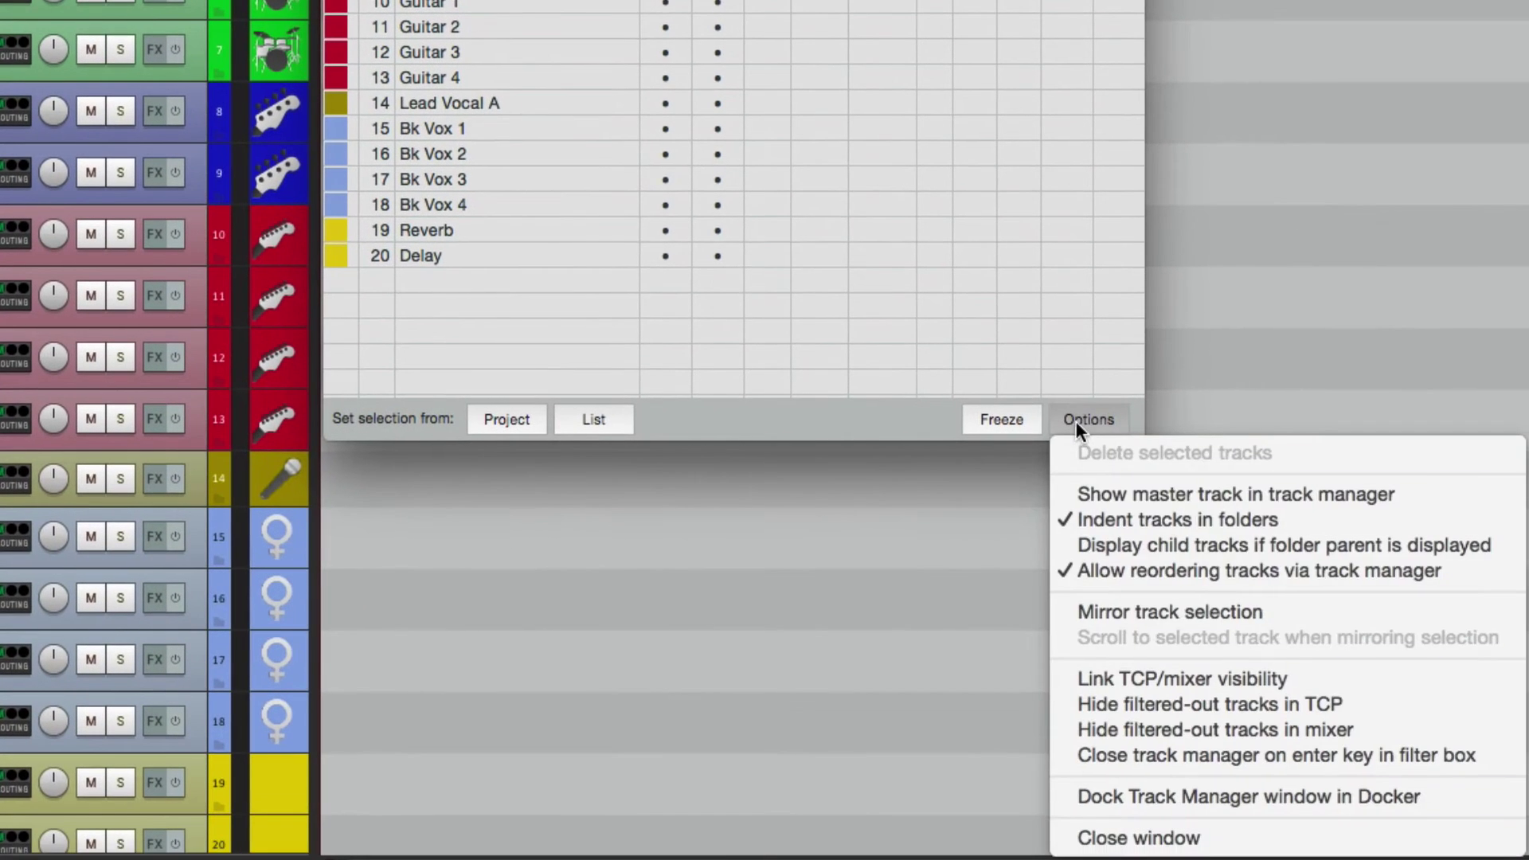
left_click(1059, 608)
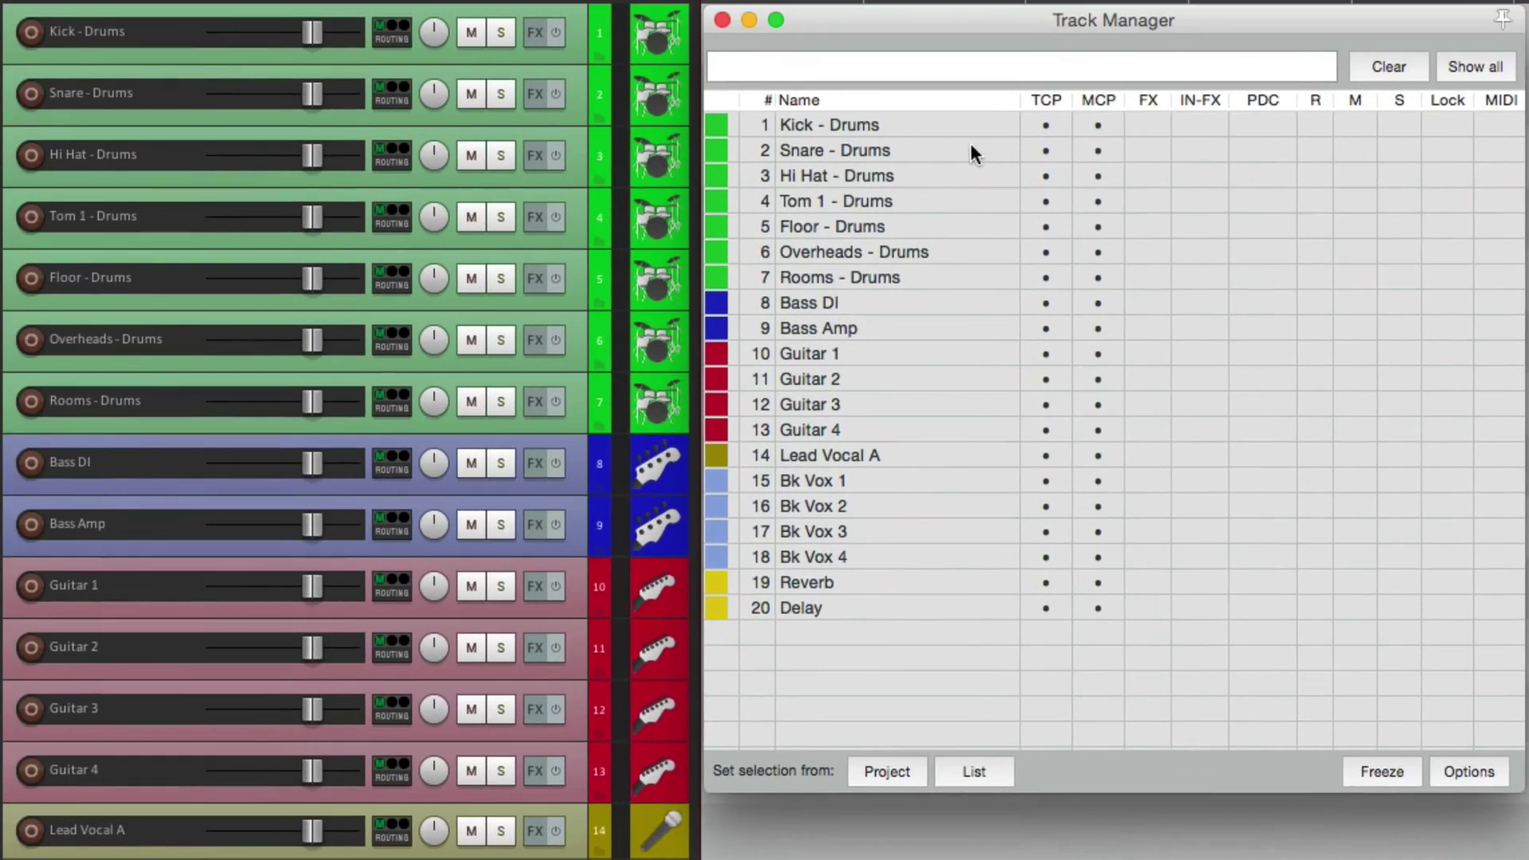
left_click(957, 125)
left_click(949, 277, "shift")
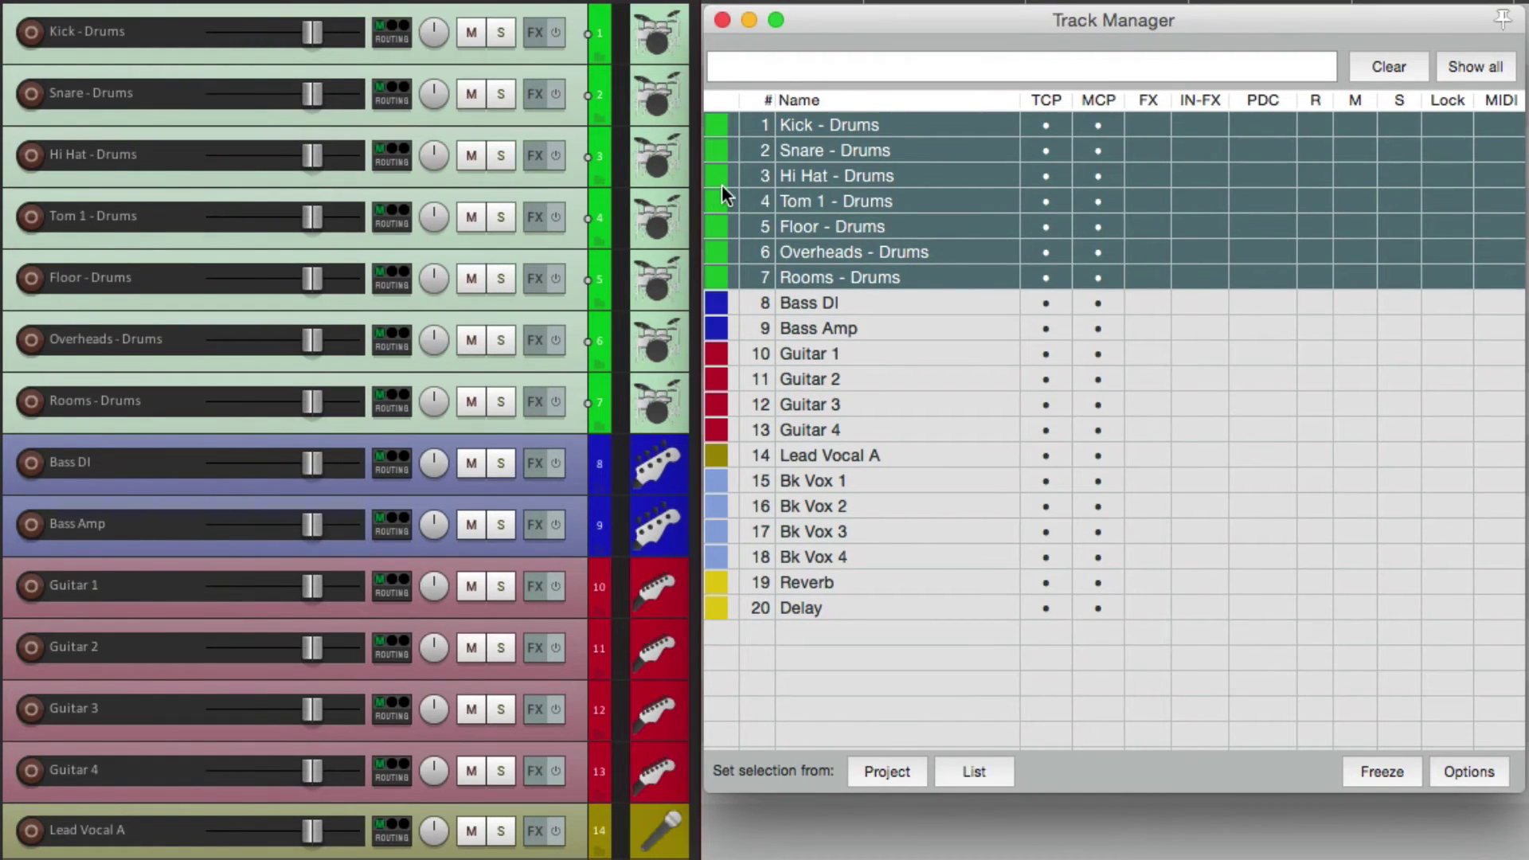
key("Delete")
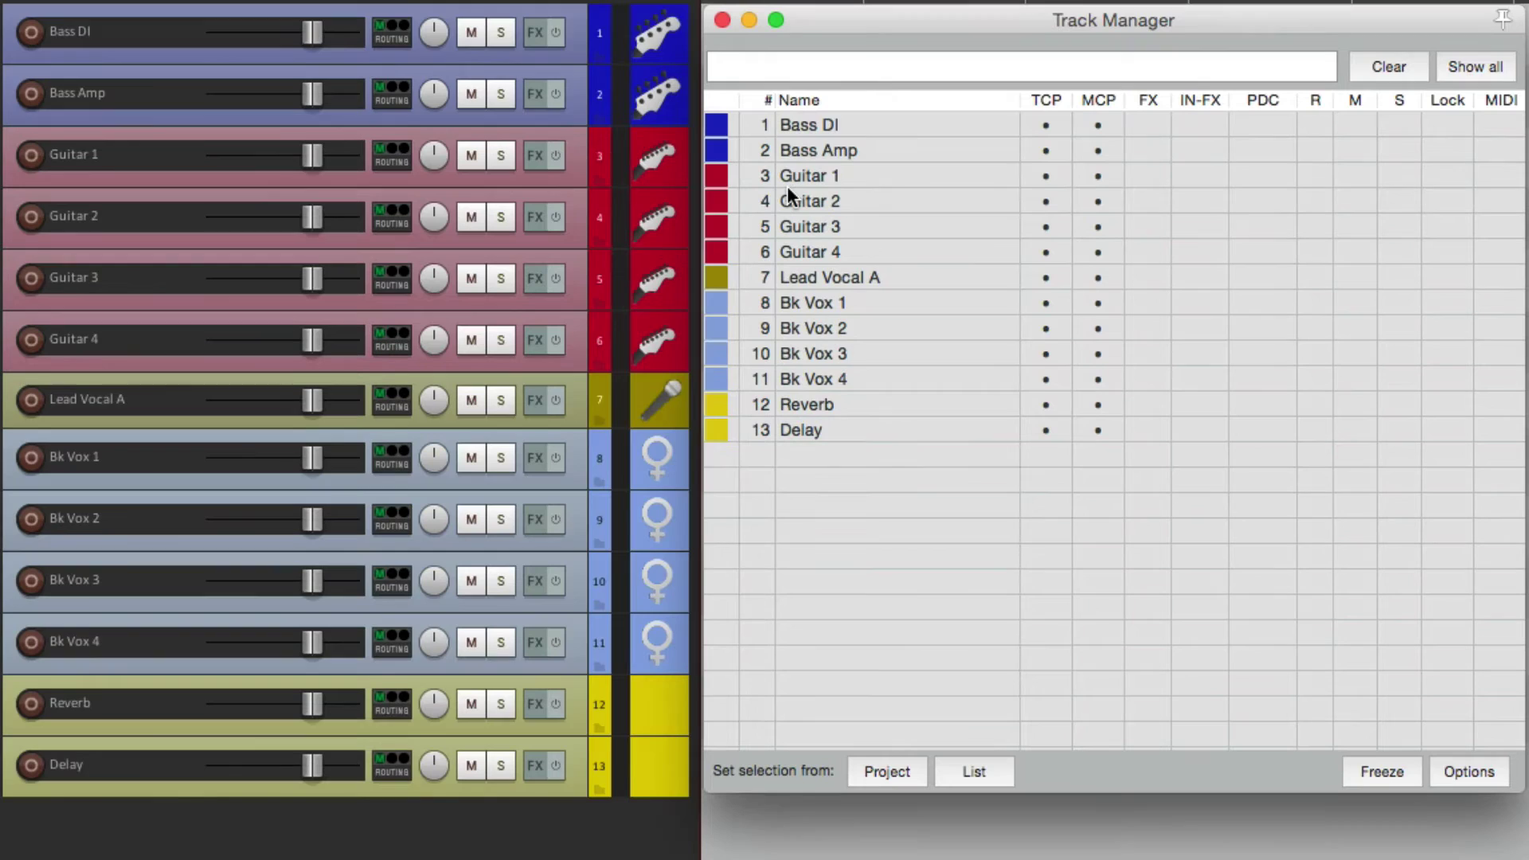
key("super+z")
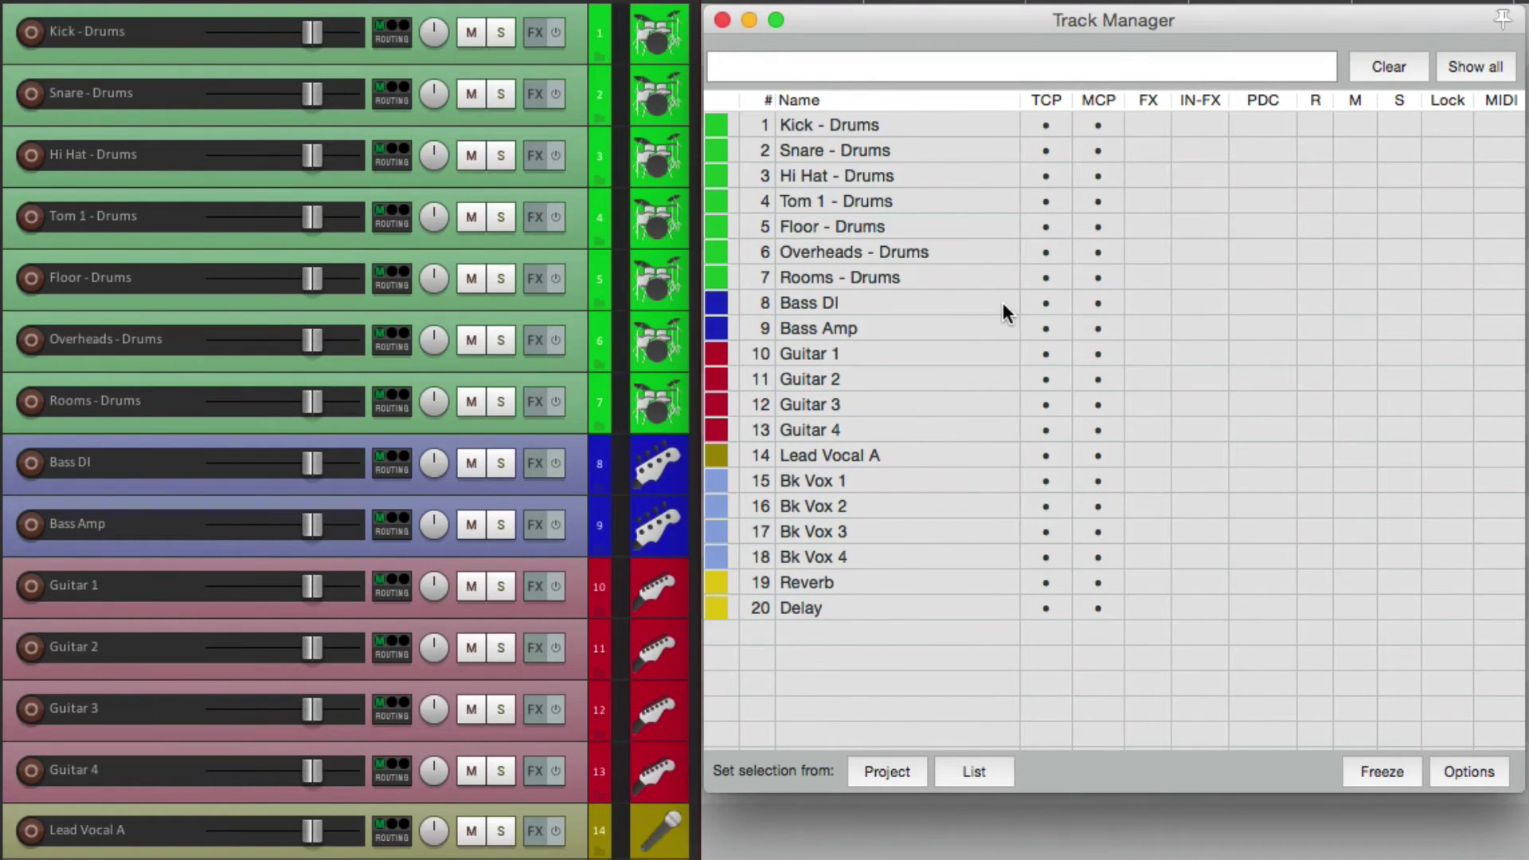
Step: Filter by 'guitar', select Guitar 1–4, and lower their volume together with one fader
left_click(957, 67)
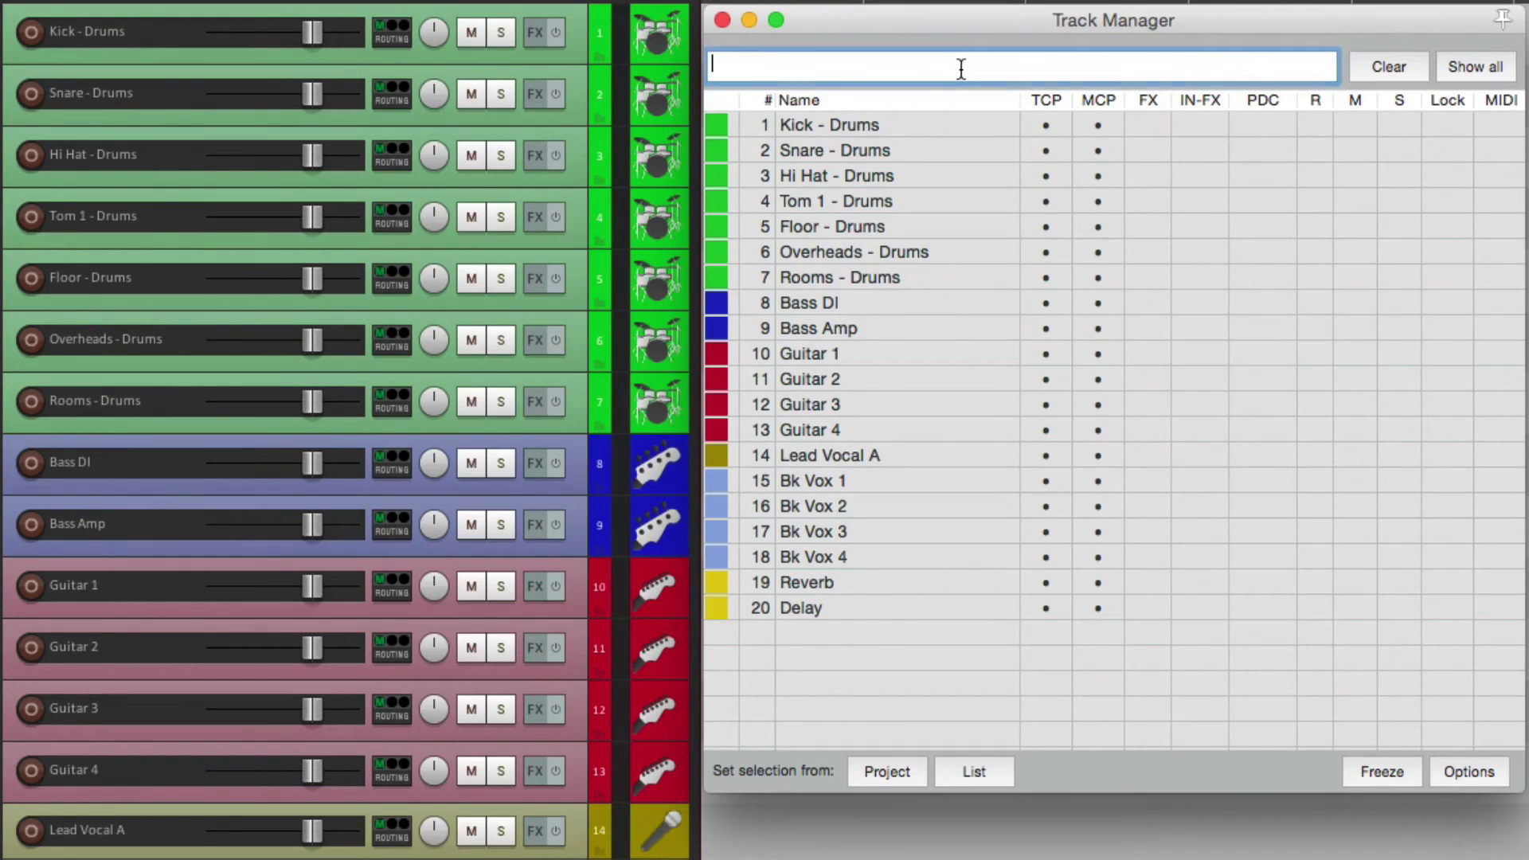
type("guitar")
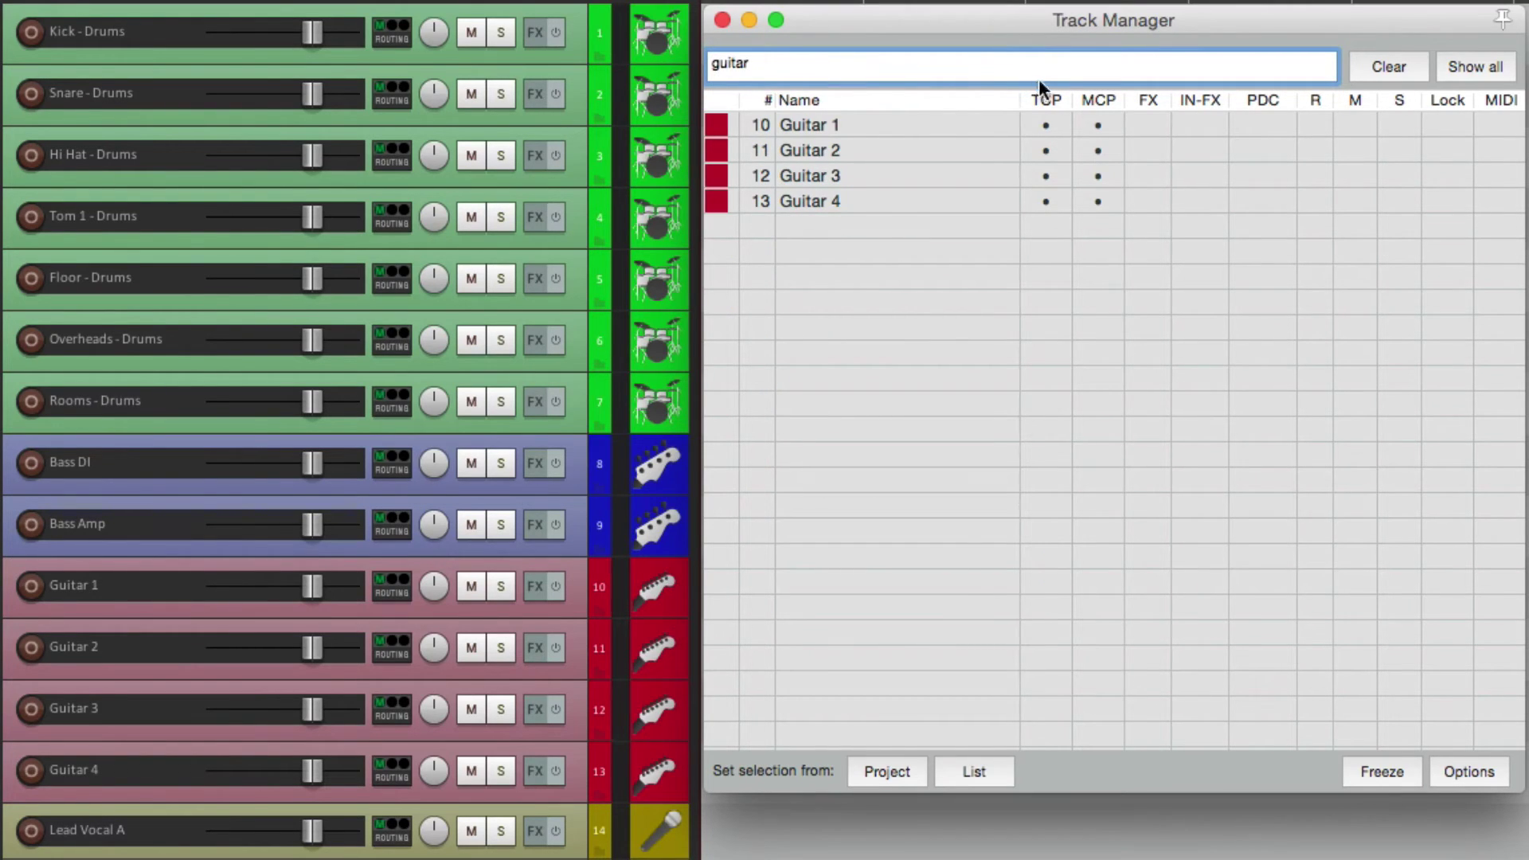
left_click(957, 125)
left_click(957, 199, "shift")
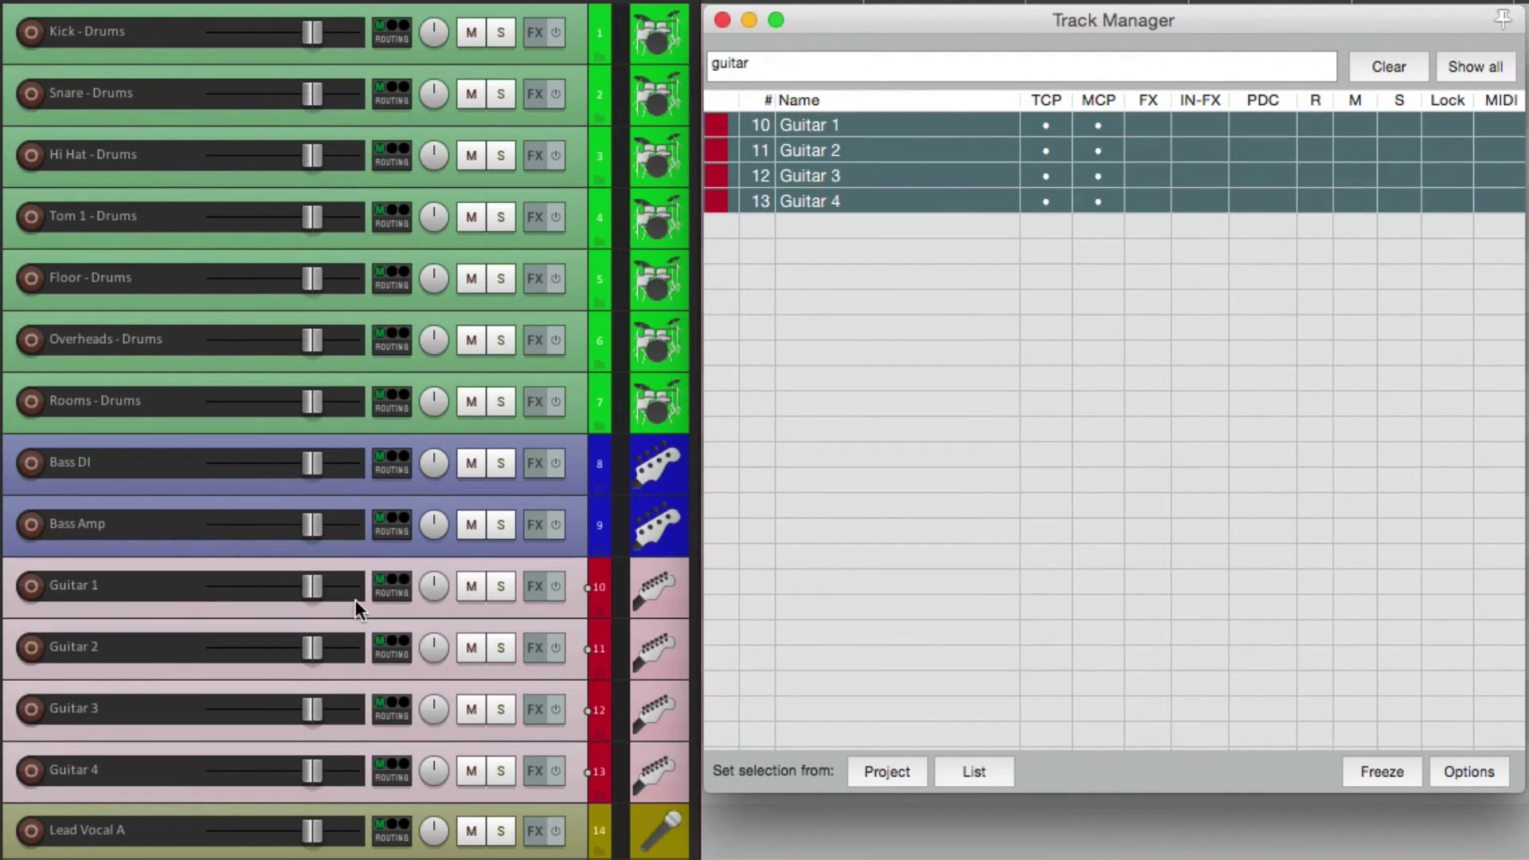
left_click_drag(312, 584, 381, 609)
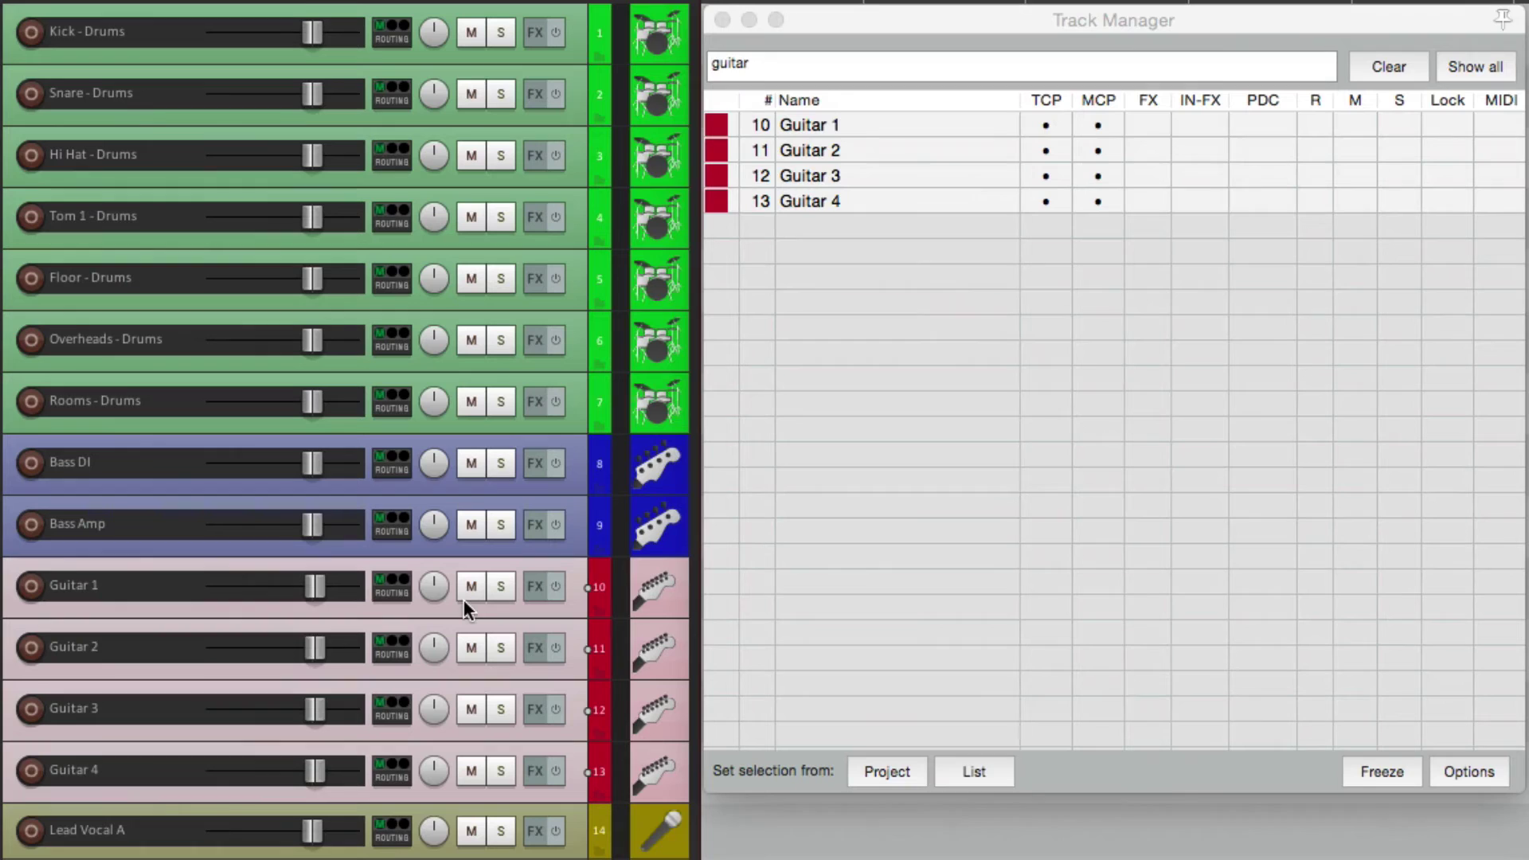
Step: Select Bass DI and Bass Amp in the track panel
left_click(224, 440)
left_click(243, 501, "shift")
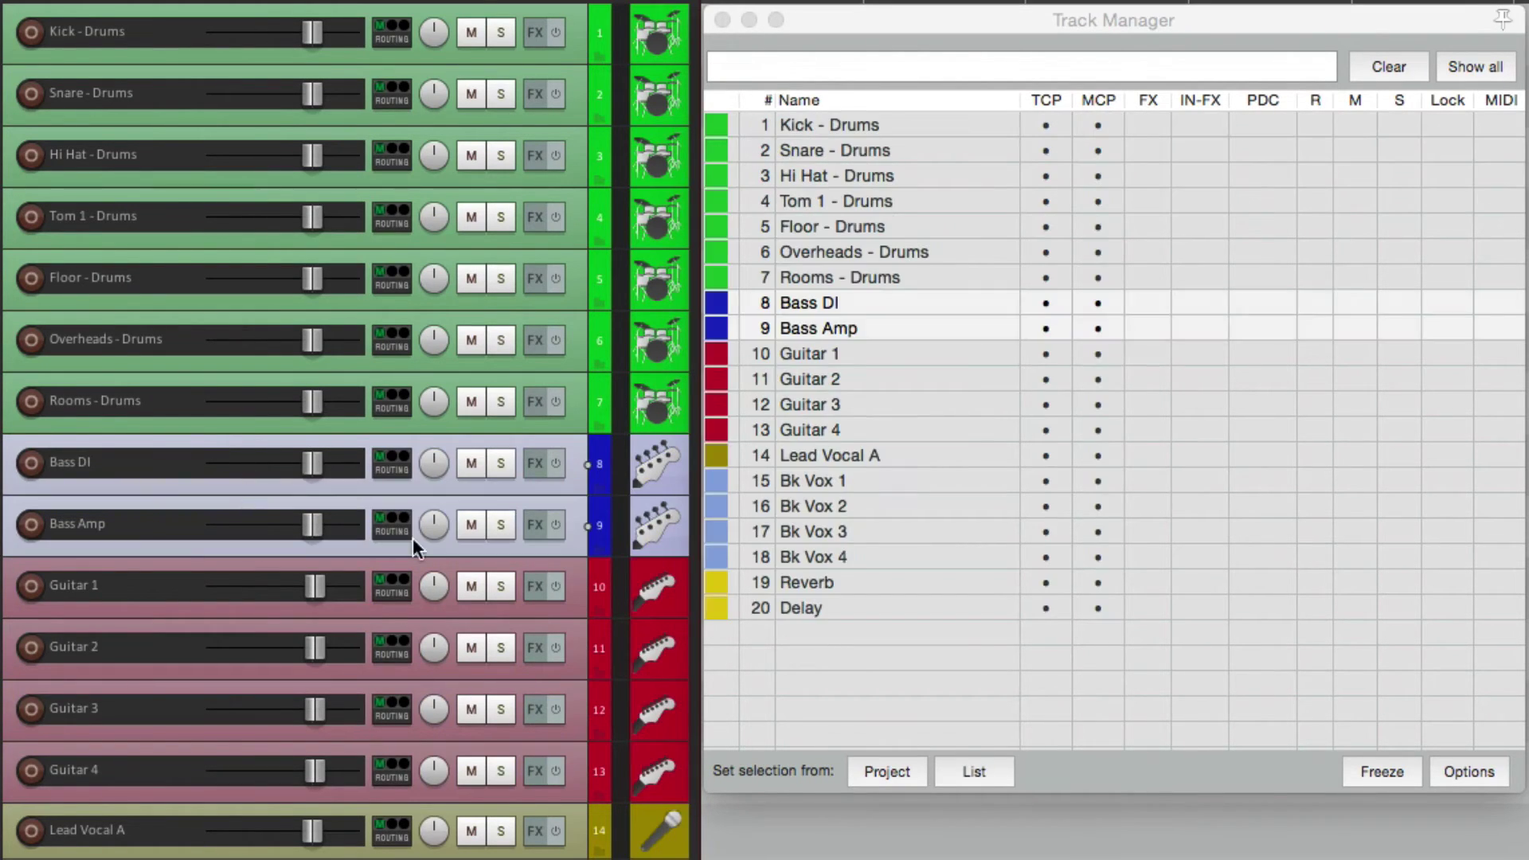
left_click(878, 315)
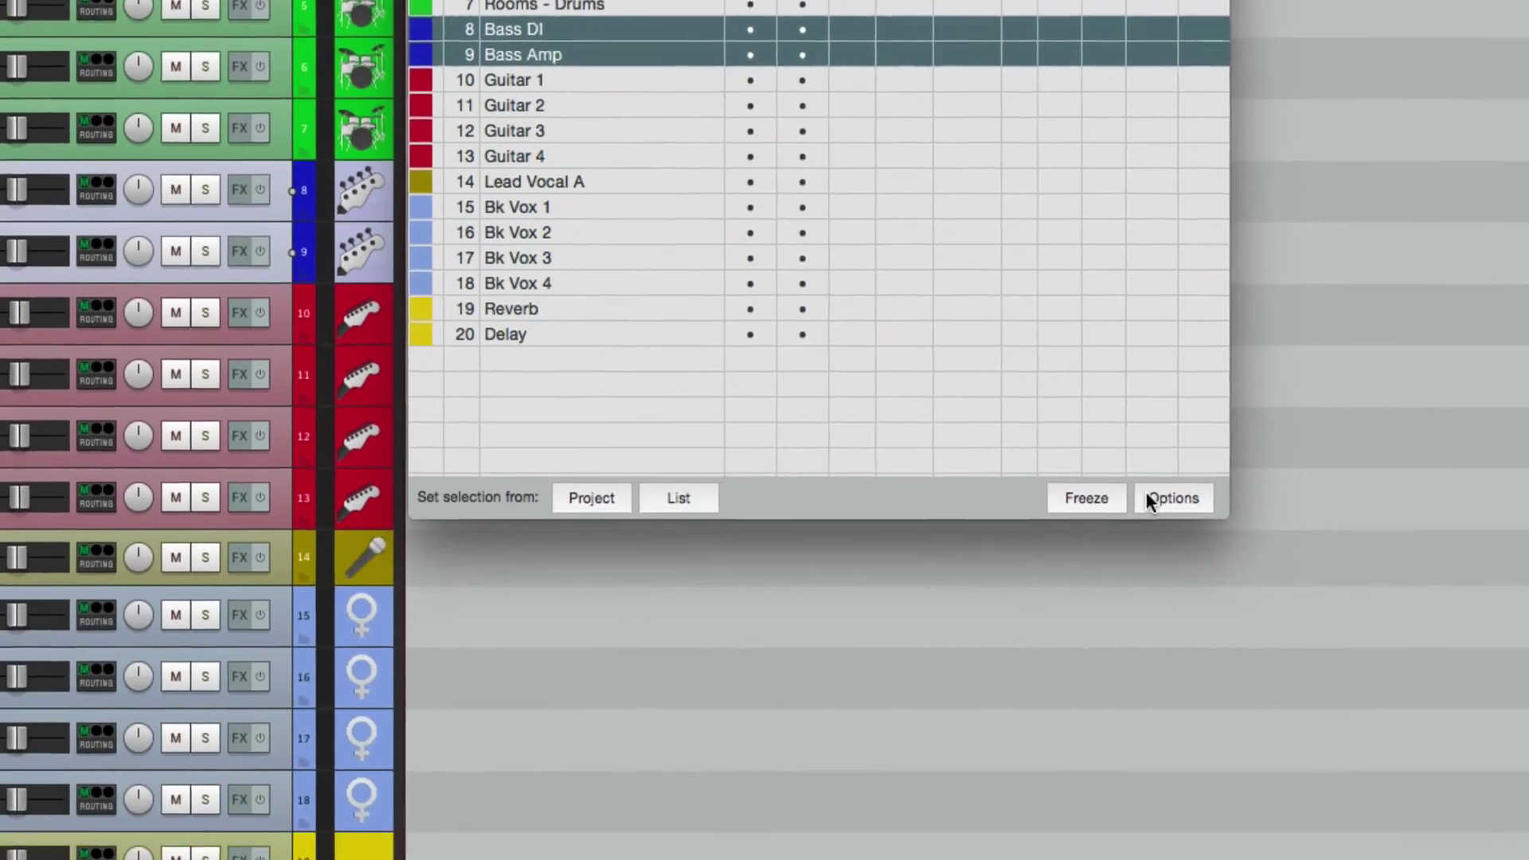
Step: Enable Hide filtered-out tracks in TCP in the Track Manager options
left_click(1445, 771)
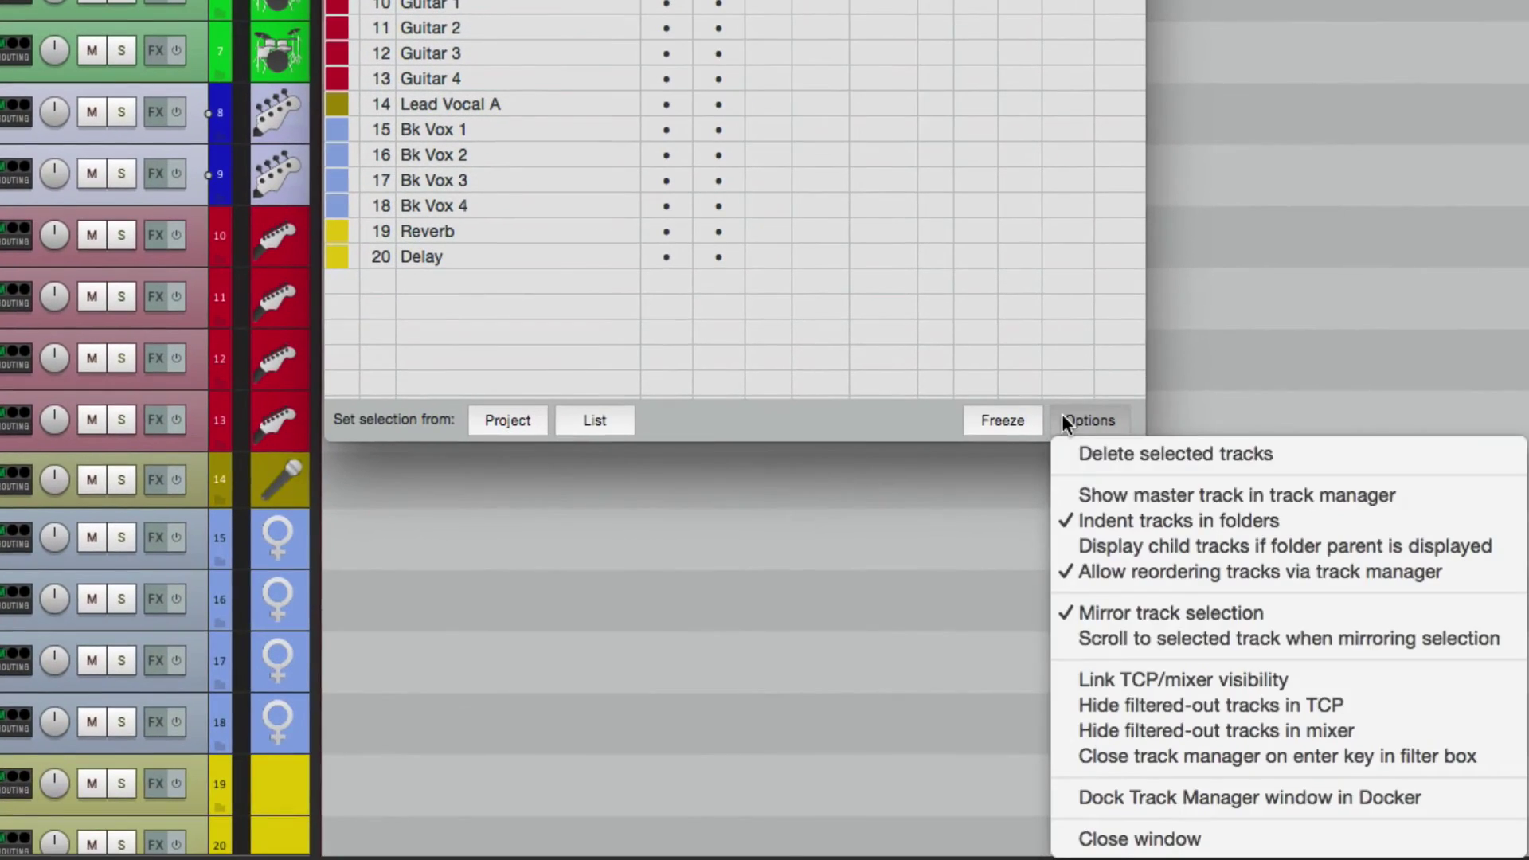
left_click(1066, 705)
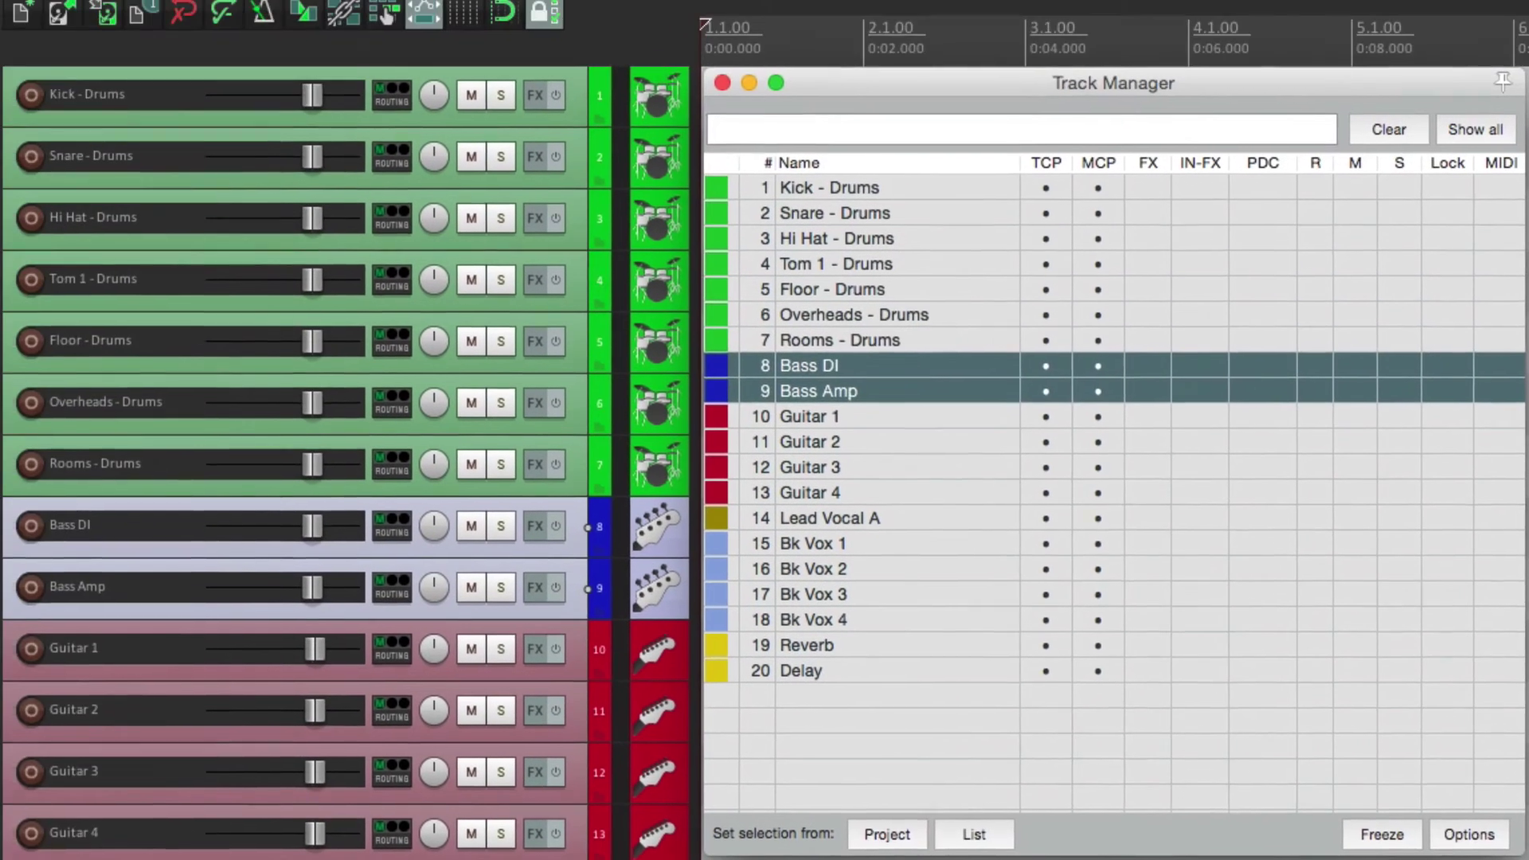
Step: Filter the list by 'guitar', enlarge the shown tracks, then clear the filter
left_click(1027, 129)
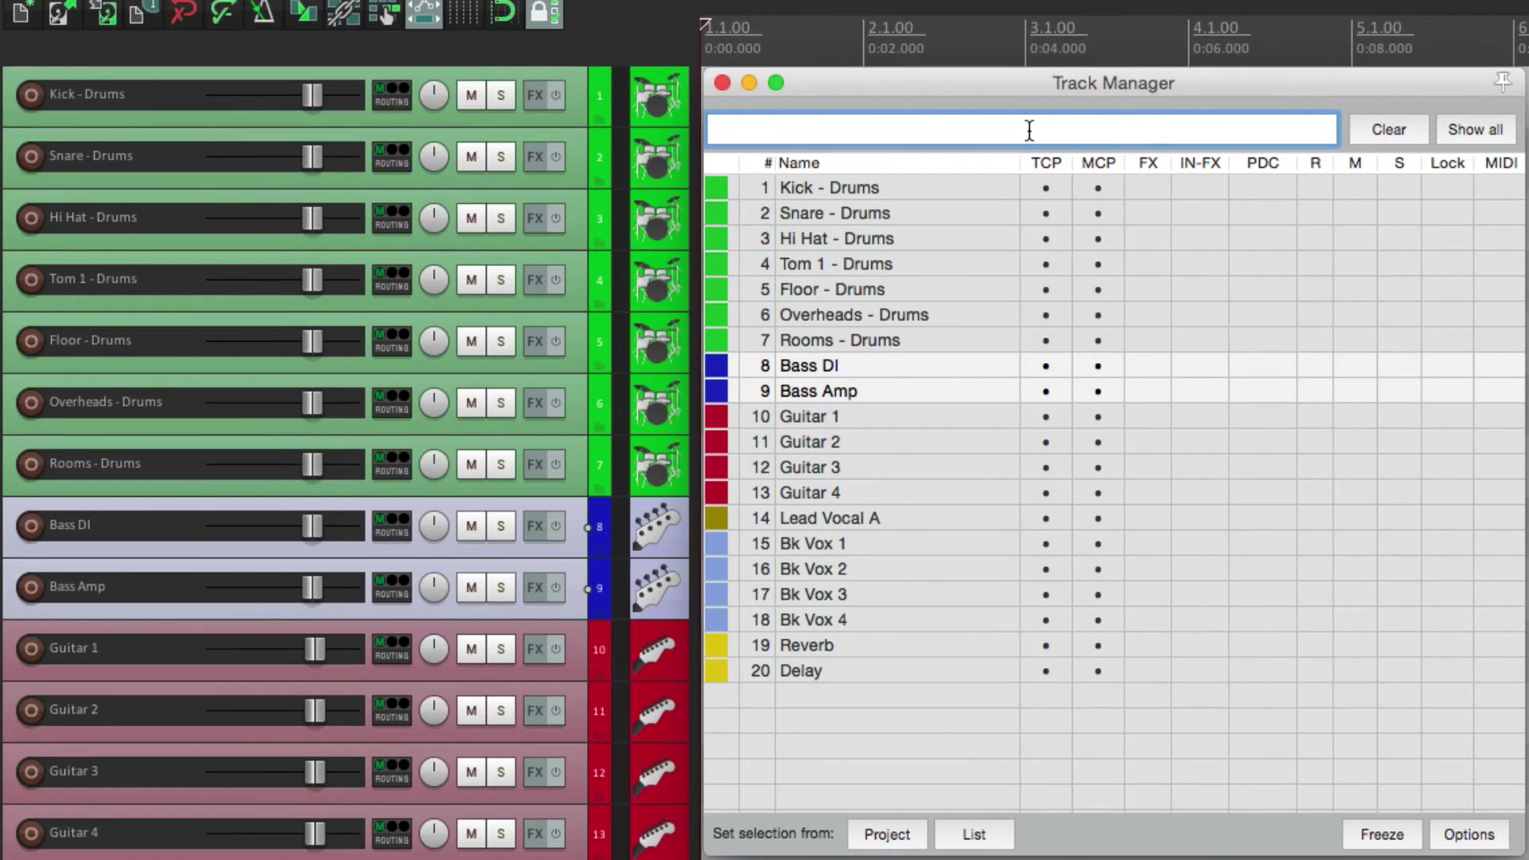
type("guitar")
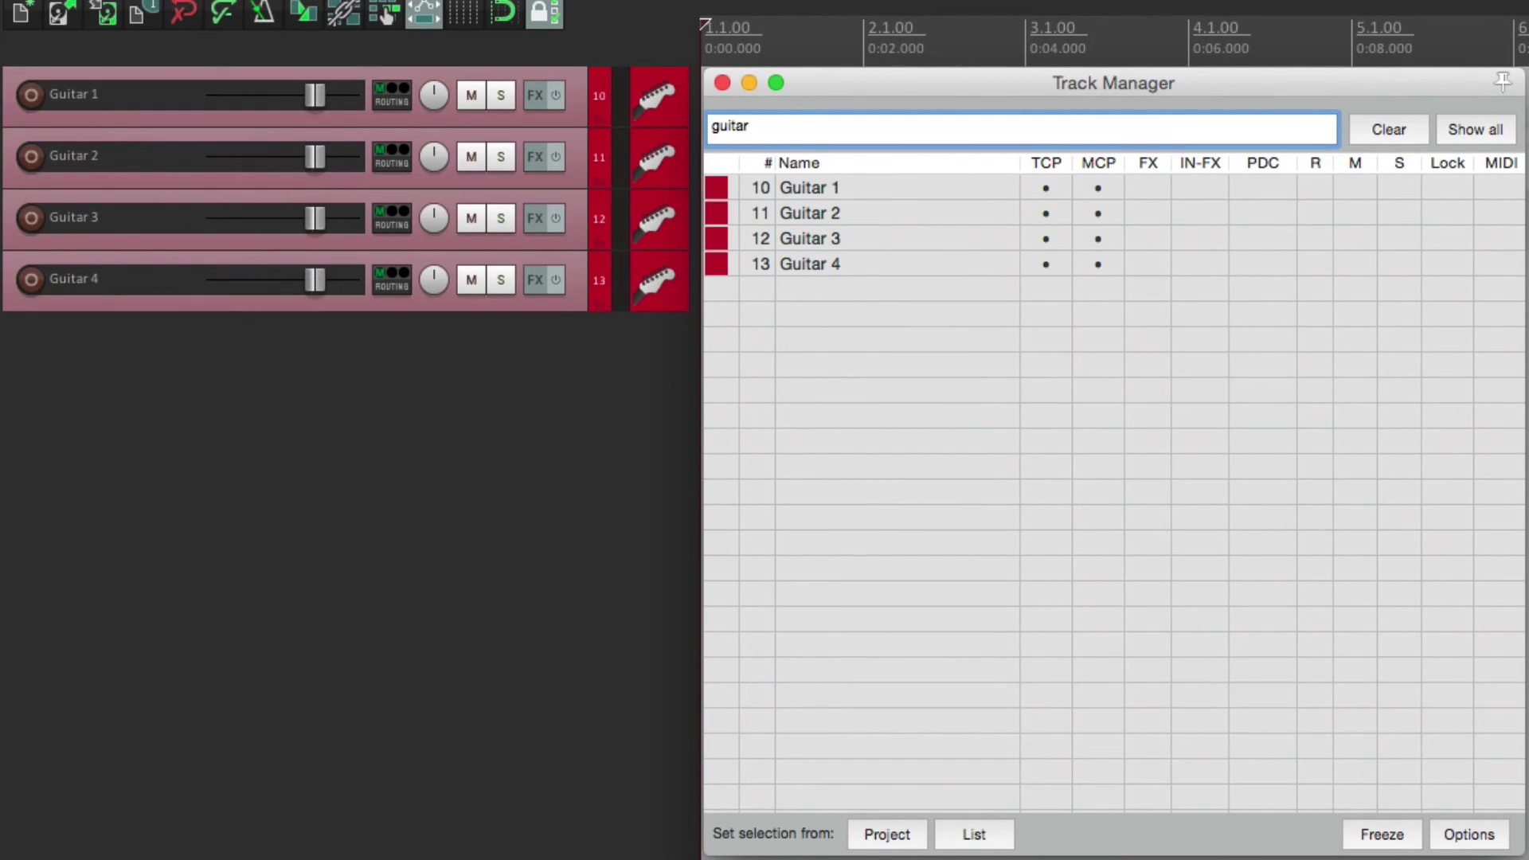
left_click(342, 384)
scroll(342, 383, "up", 6)
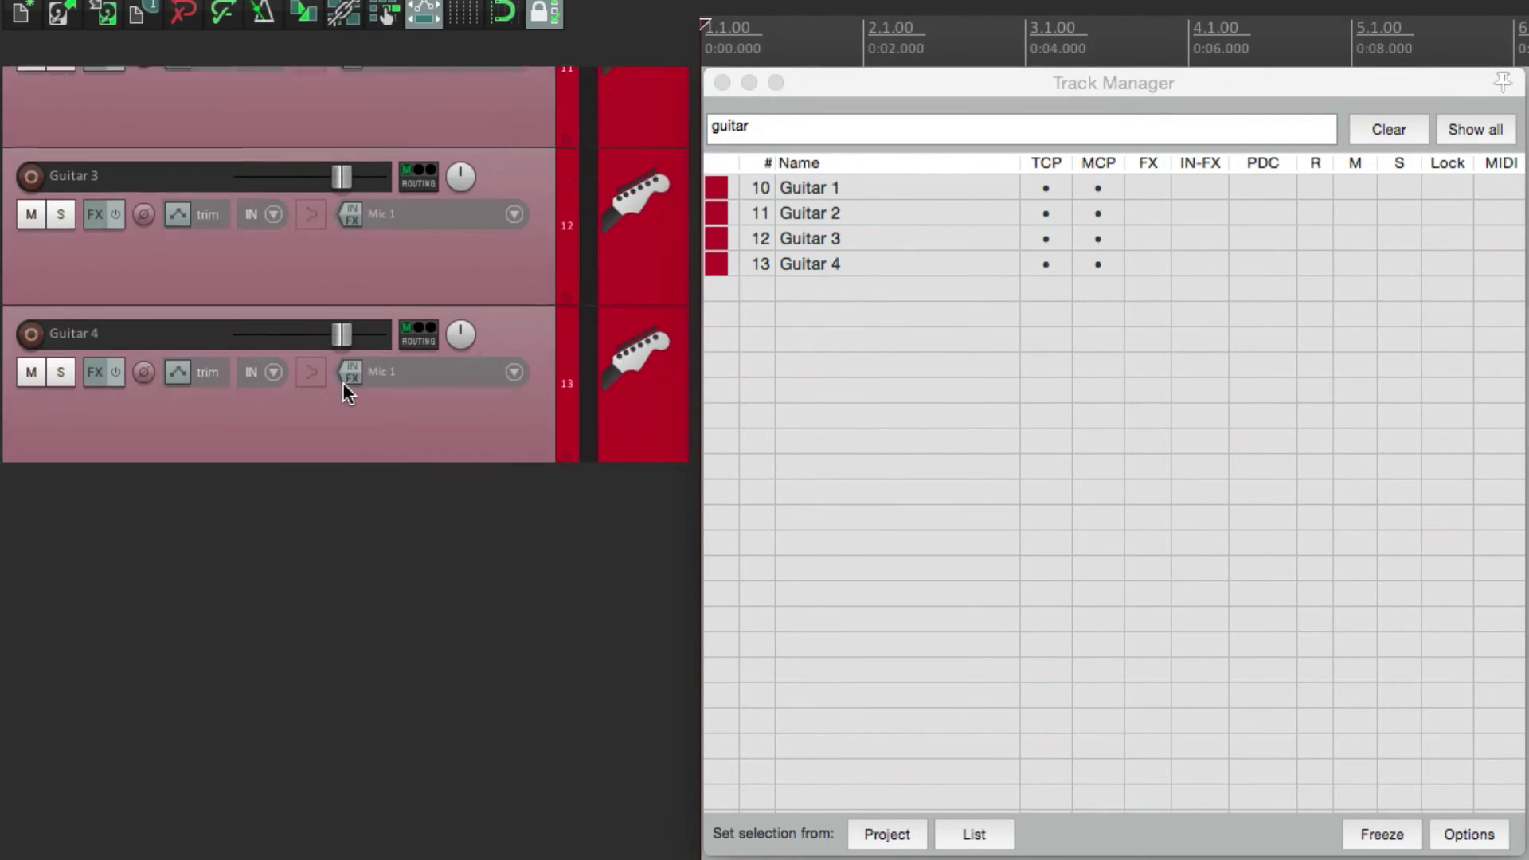
scroll(351, 477, "up", 5)
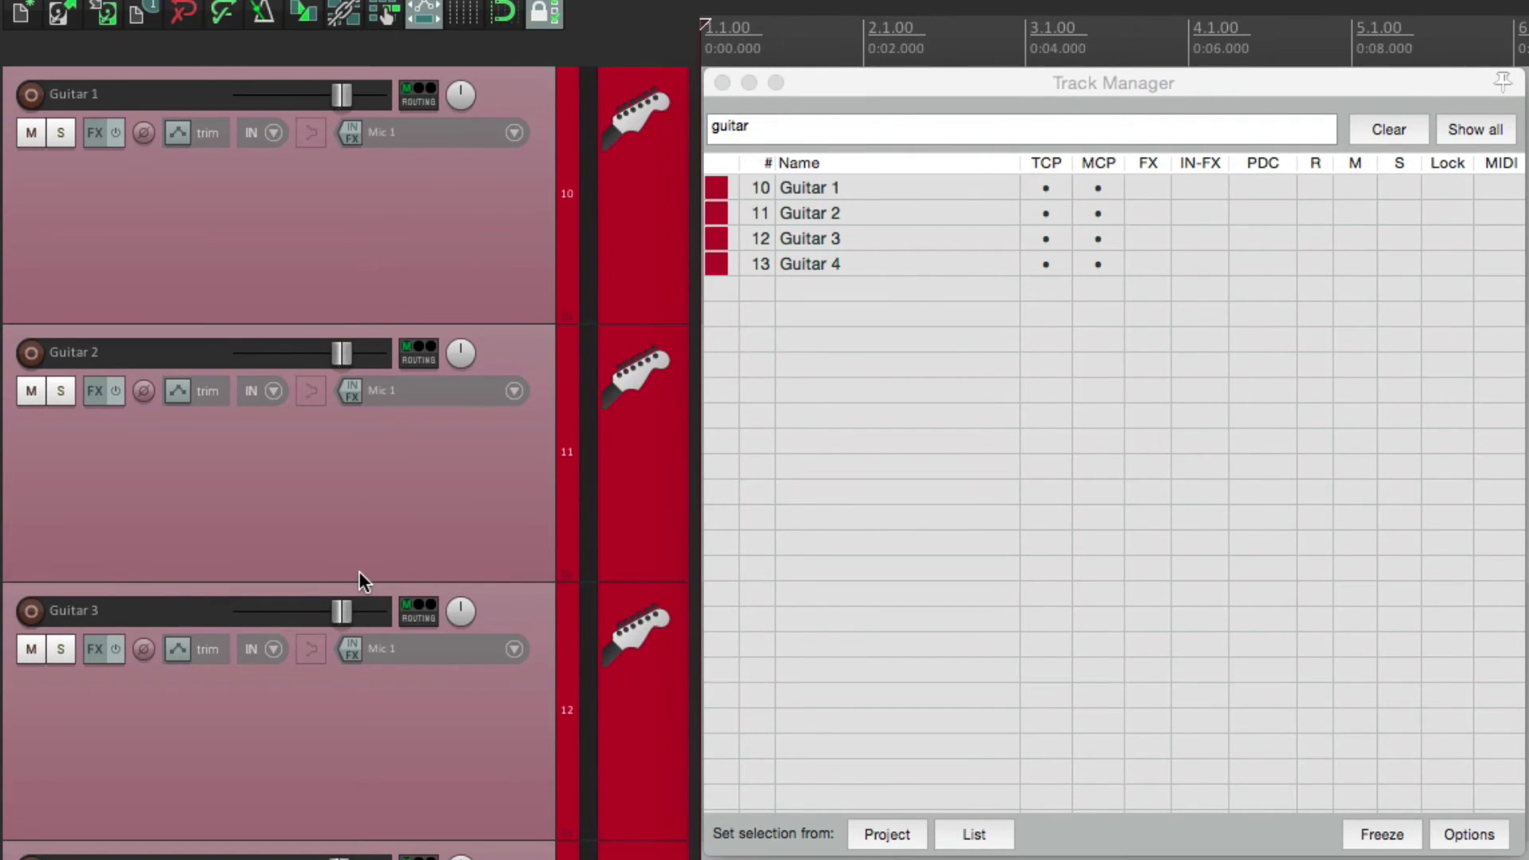
left_click(1387, 119)
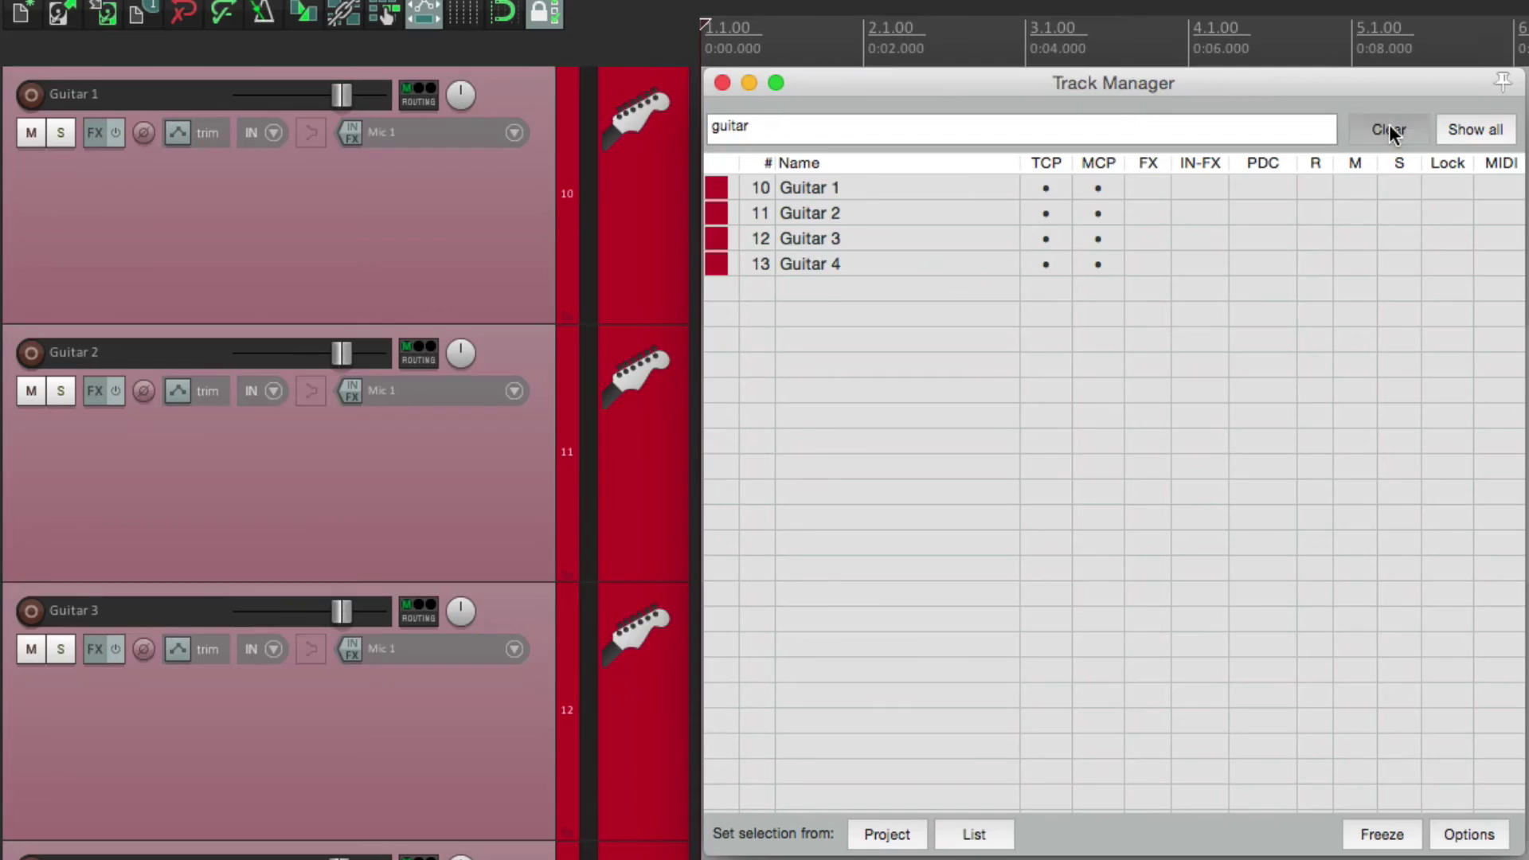
left_click(1390, 130)
Step: Select Snare - Drums and filter Track Manager by 'drums'
left_click(488, 484)
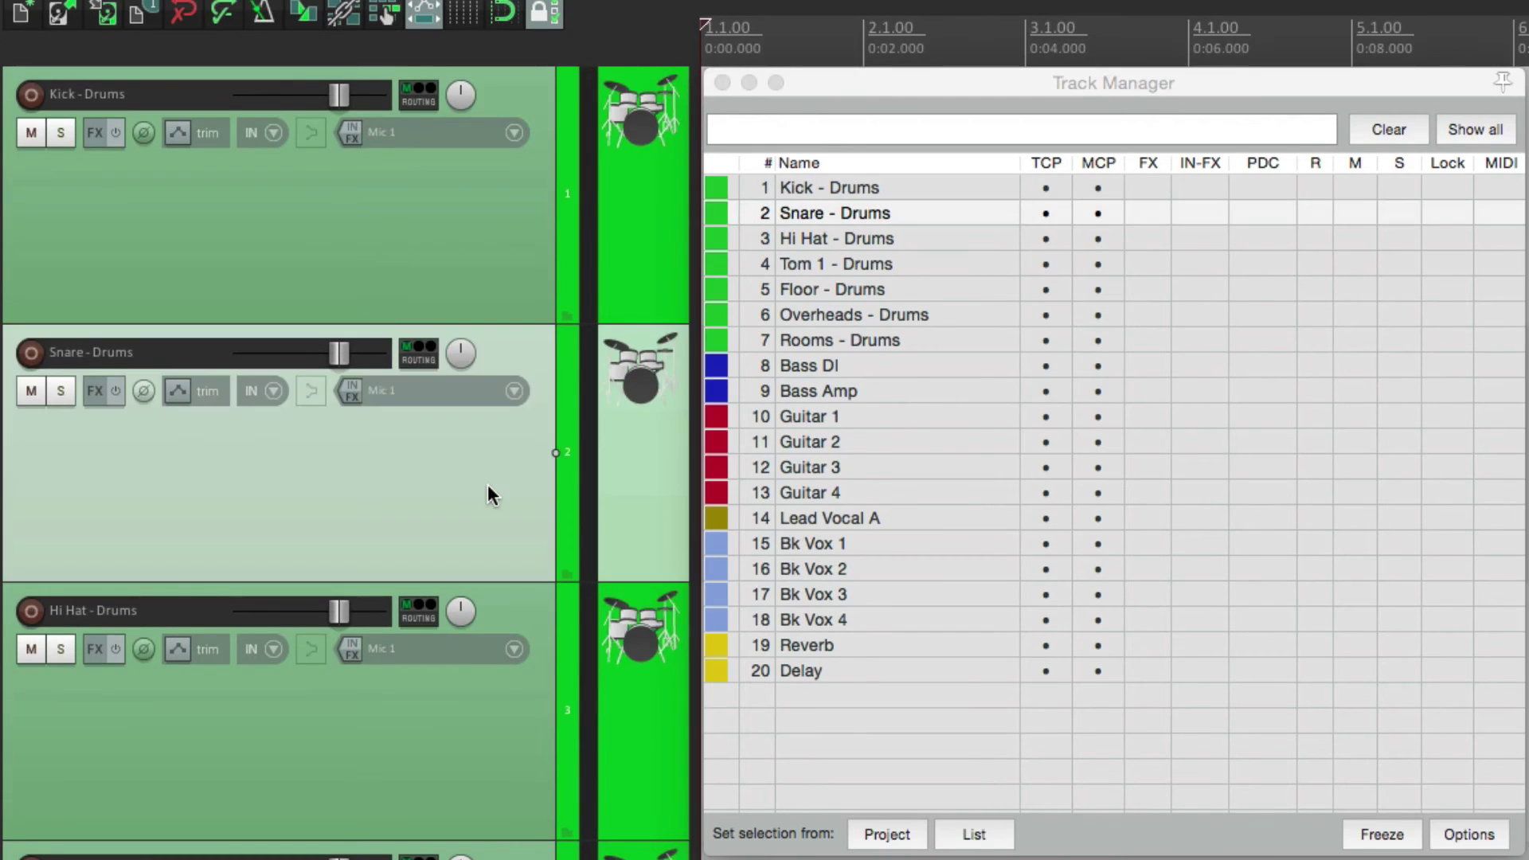
scroll(487, 484, "down", 5)
left_click(1024, 129)
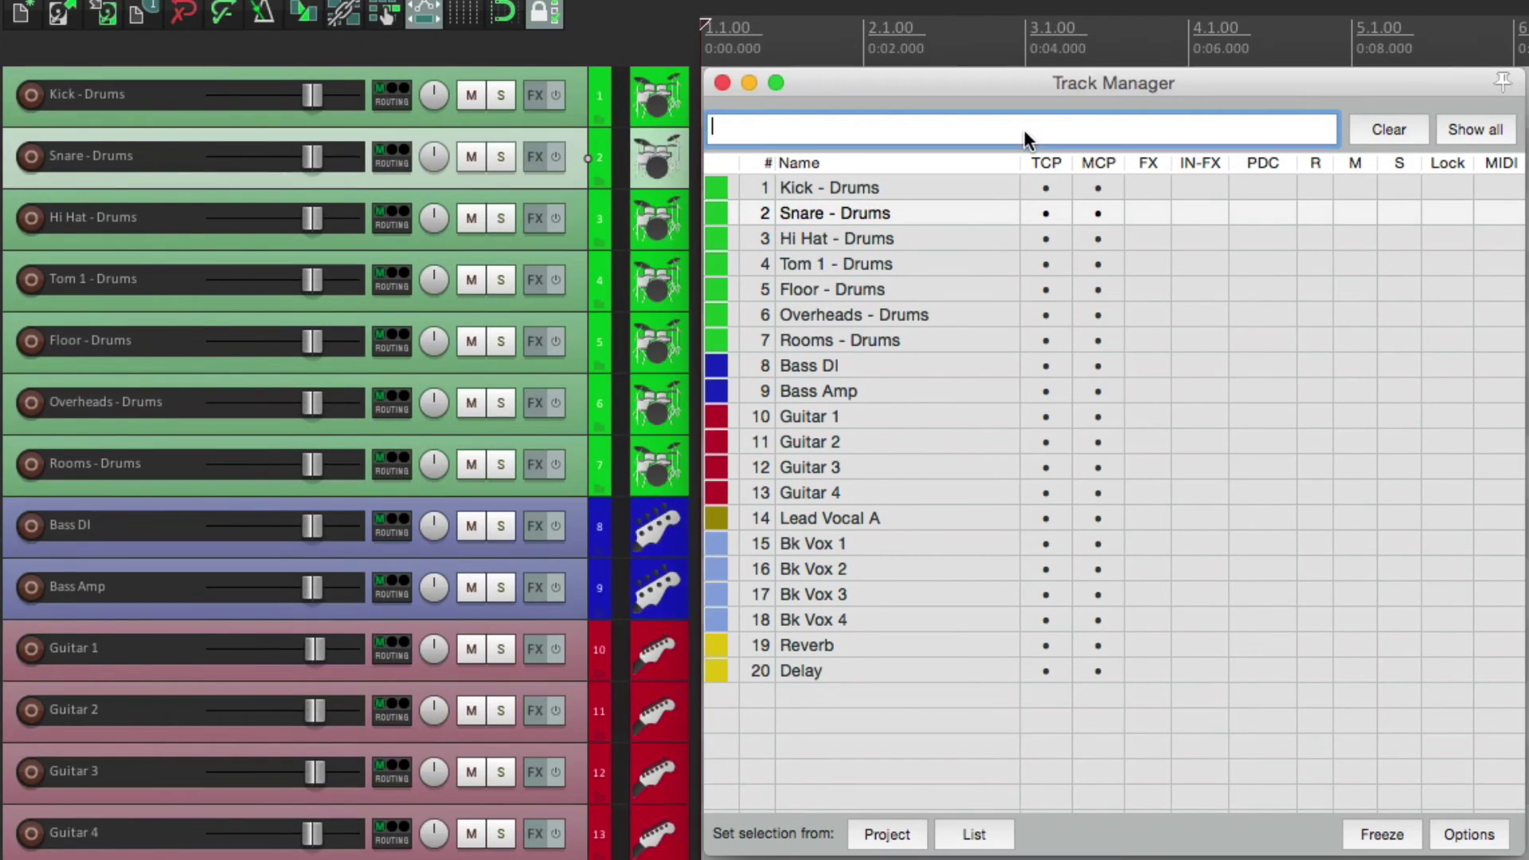
type("drums")
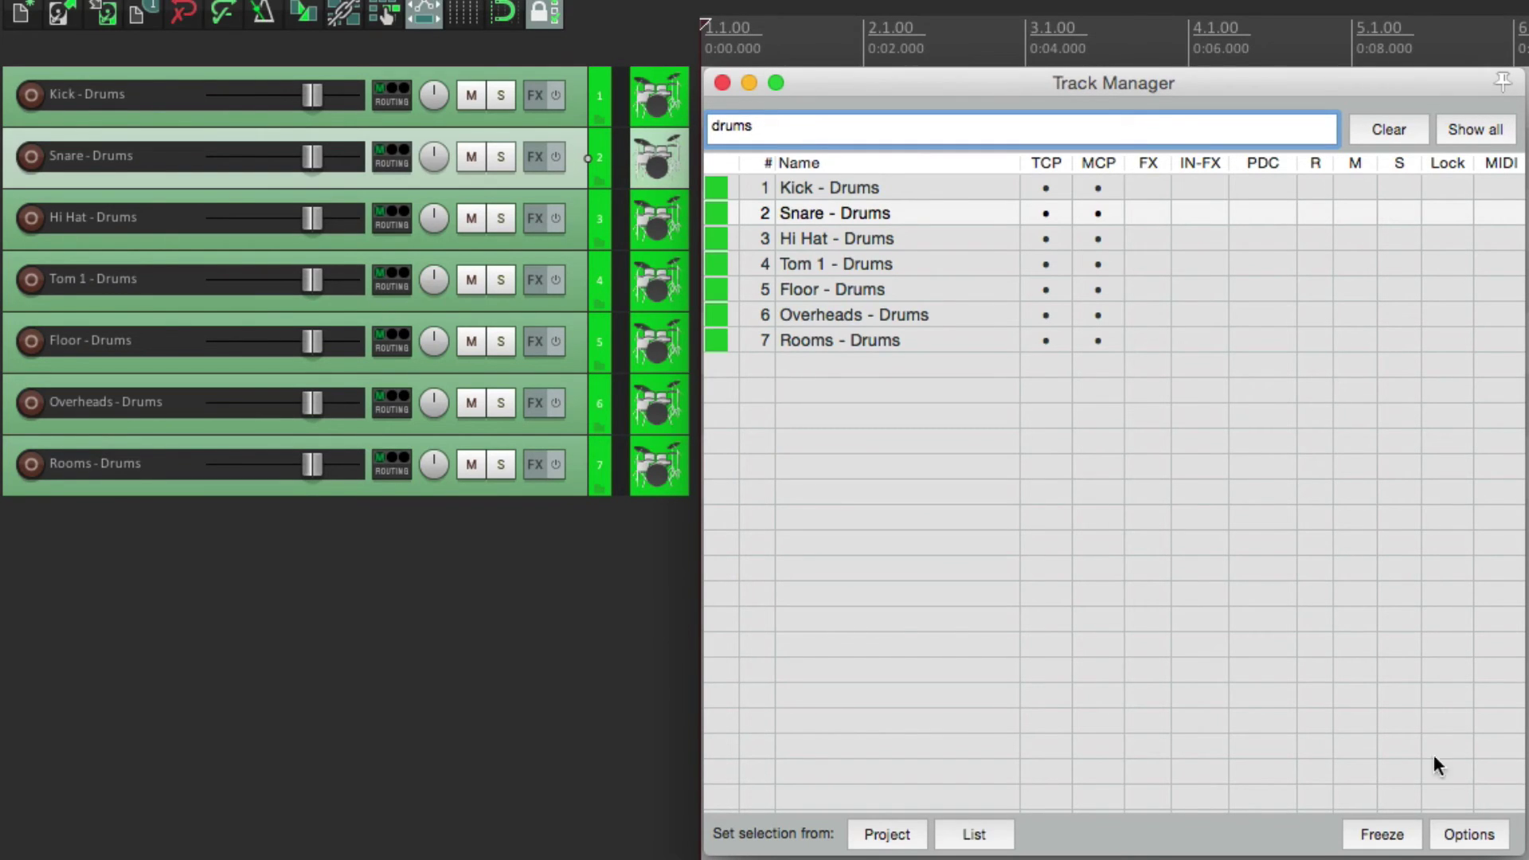
left_click(1467, 833)
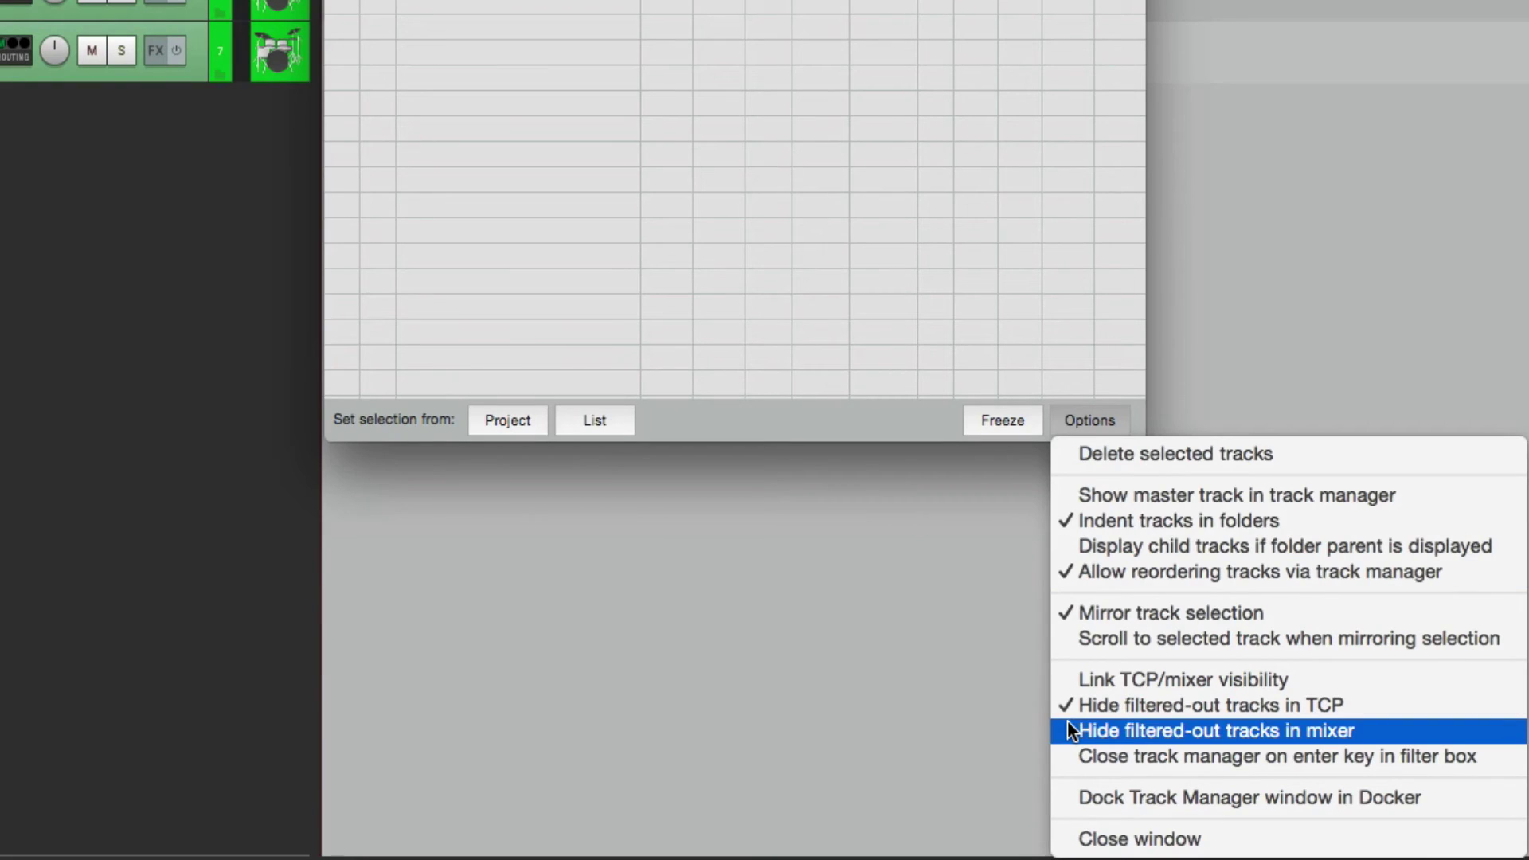
Step: Also hide filtered-out tracks in the mixer, clear the 'drums' filter, and close the mixer
left_click(1069, 726)
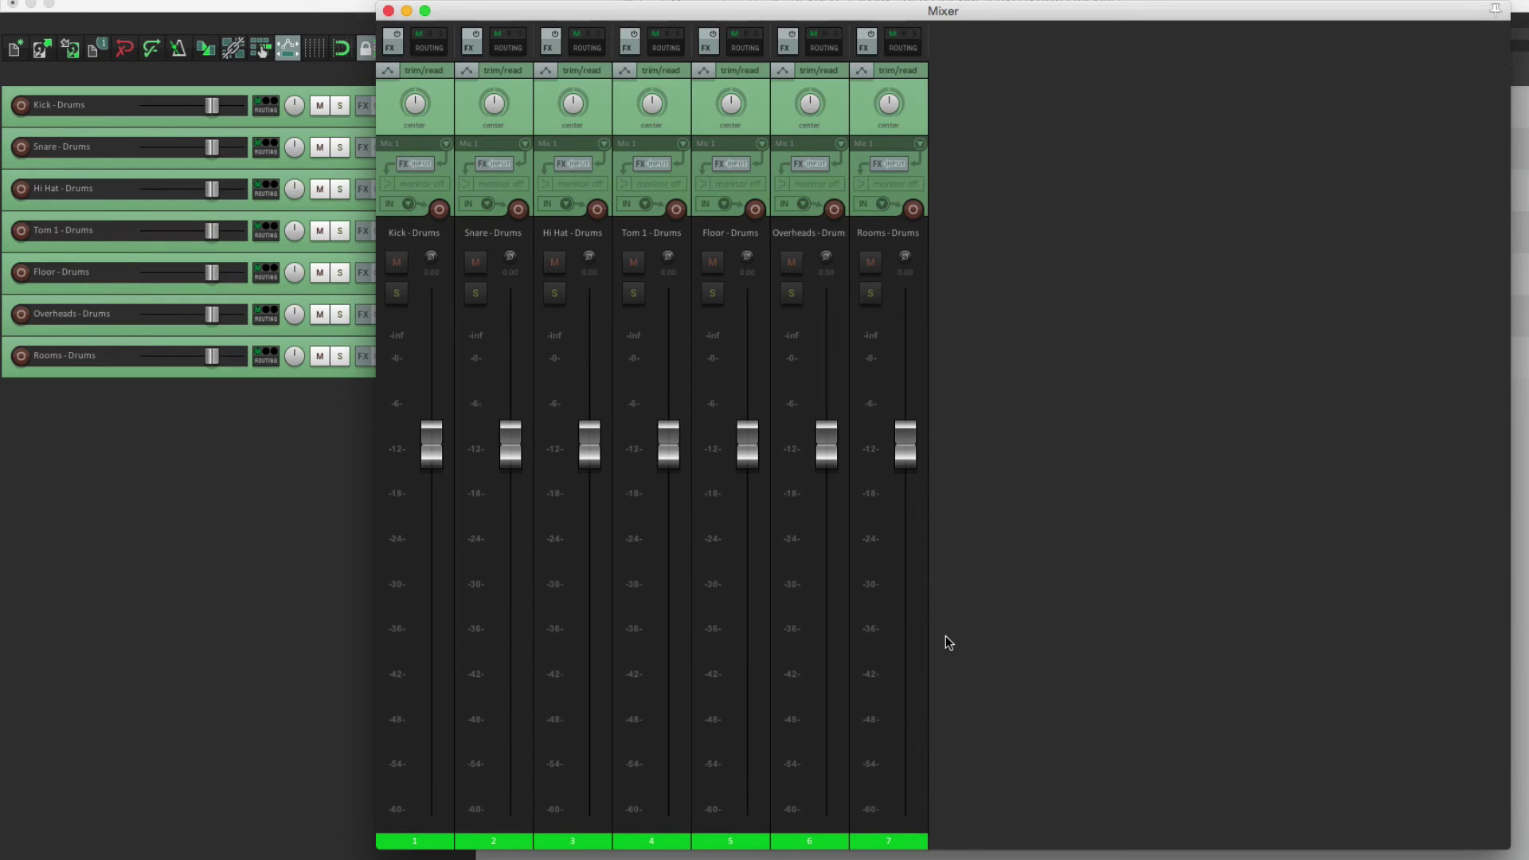
key("ctrl+alt+m")
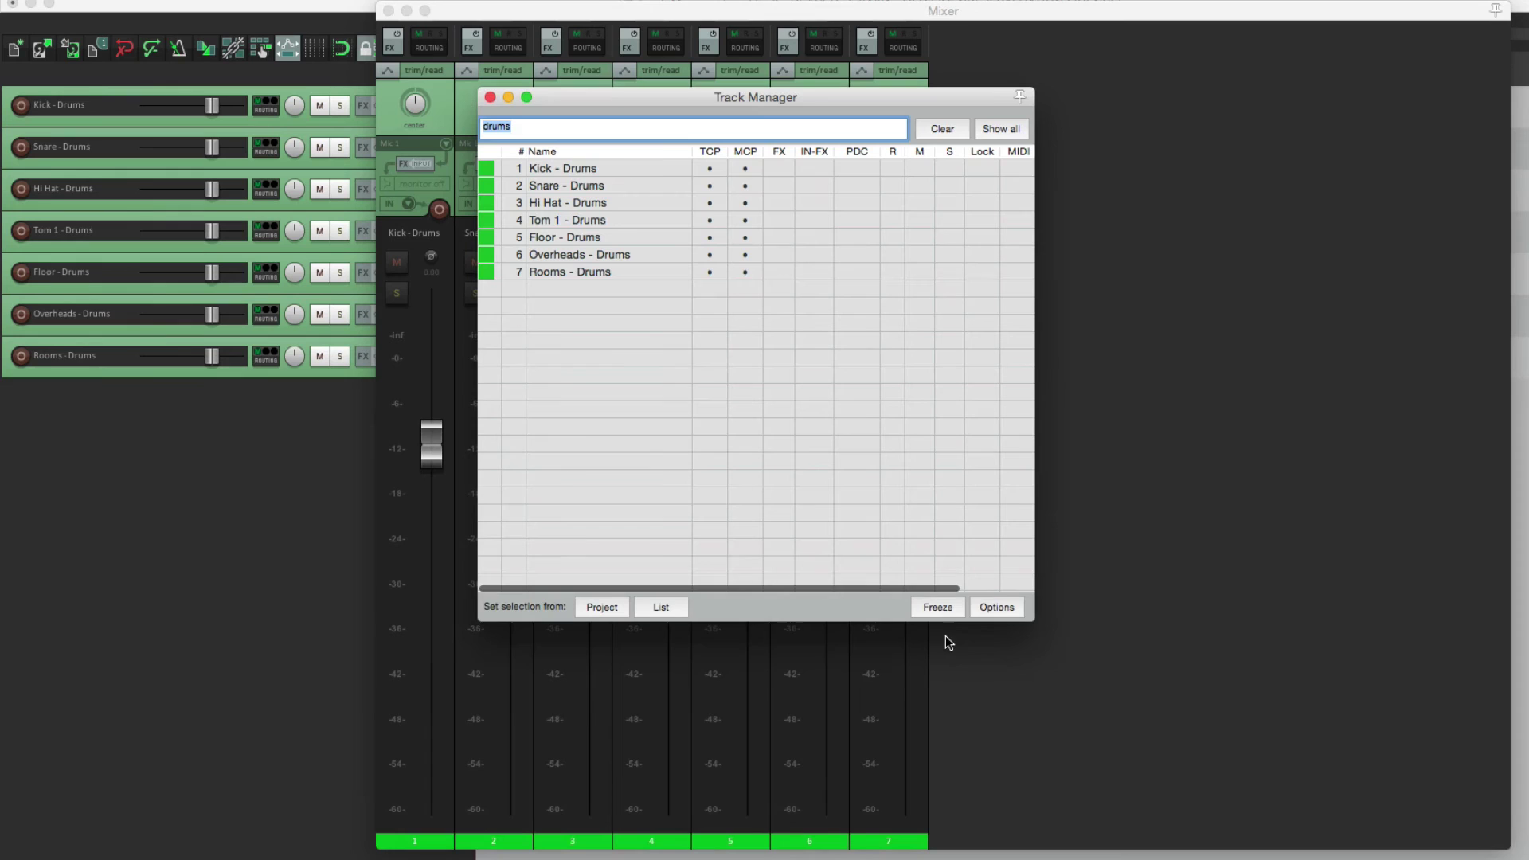
left_click(935, 130)
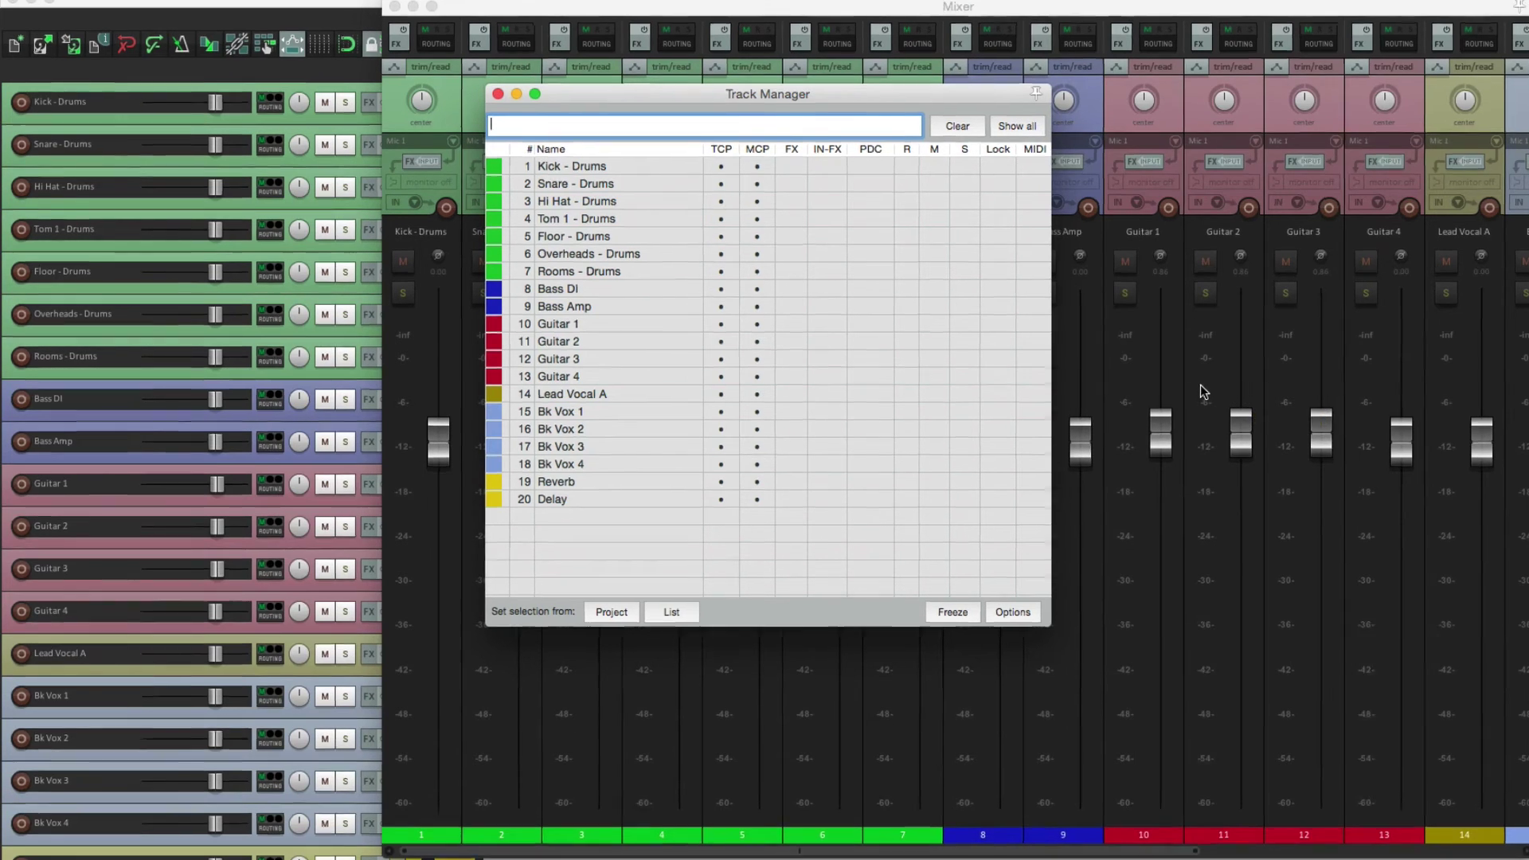
key("ctrl+m")
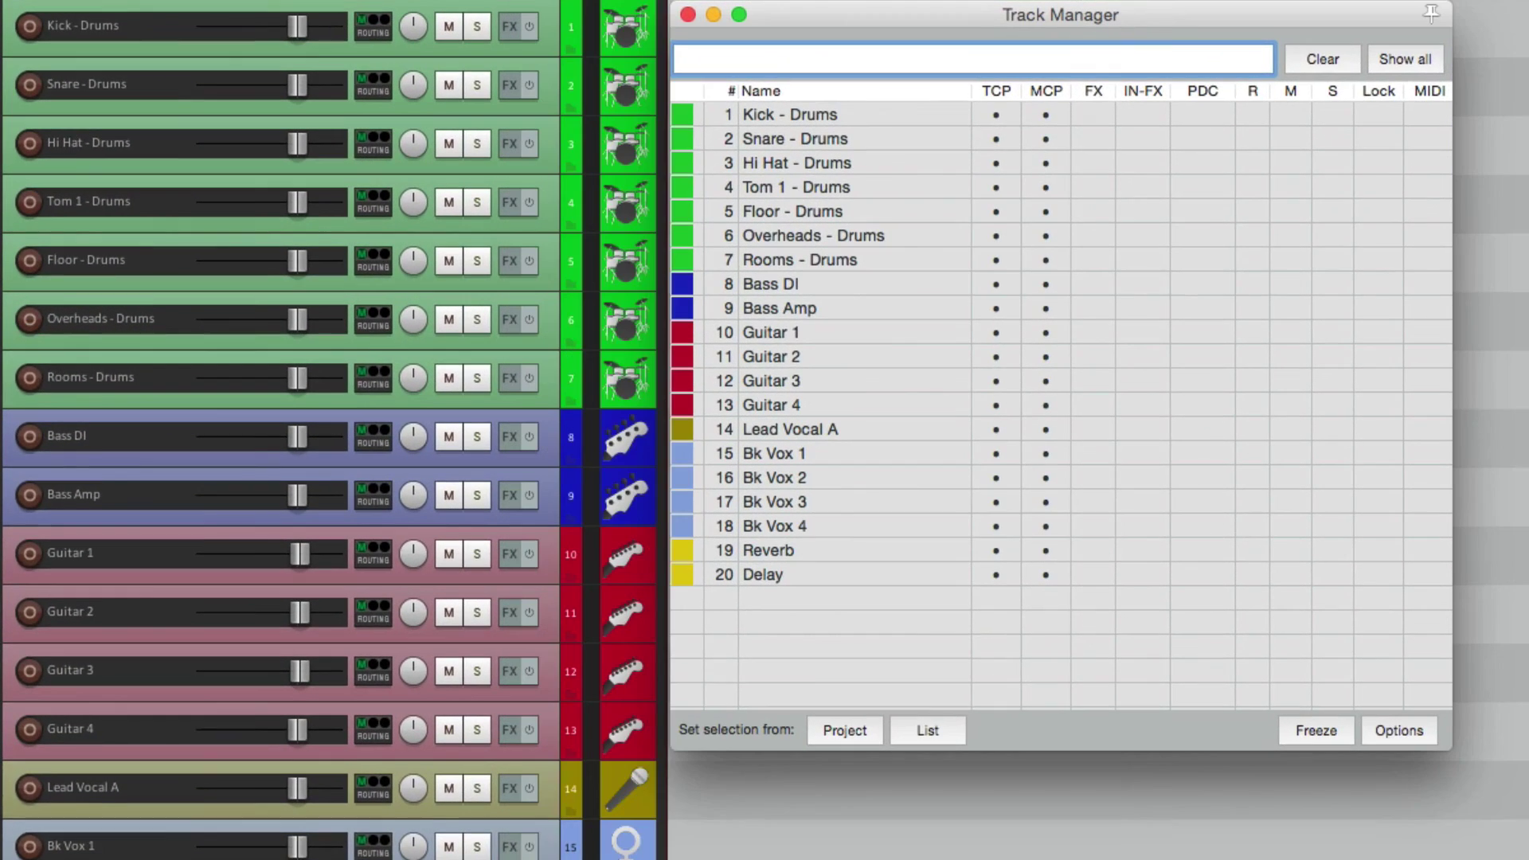
Step: Enable Close track manager on Enter, filter by 'bk vox', and make those tracks taller
left_click(1389, 737)
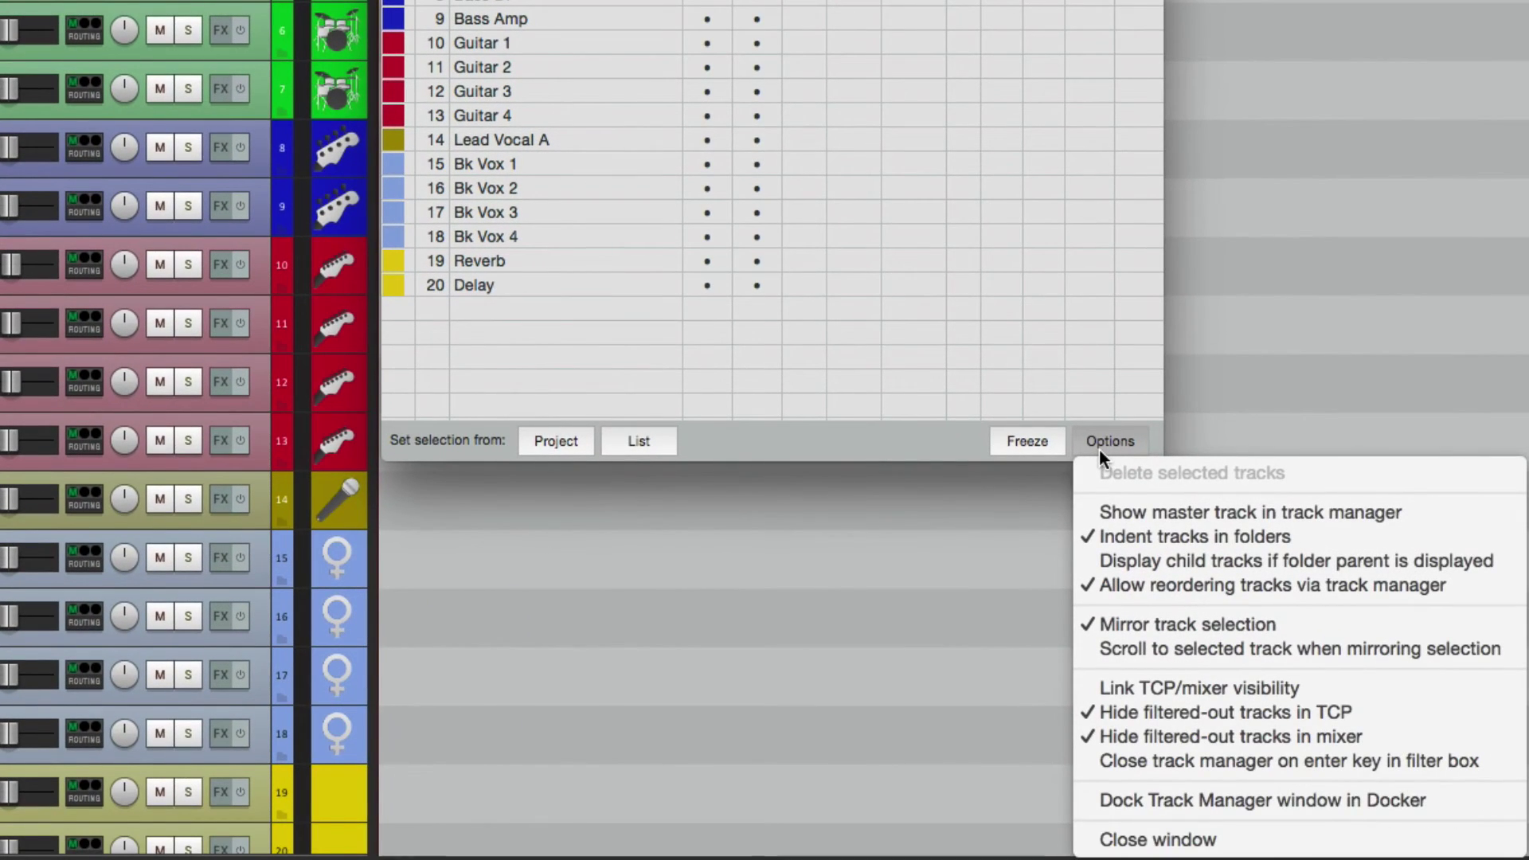
left_click(1090, 760)
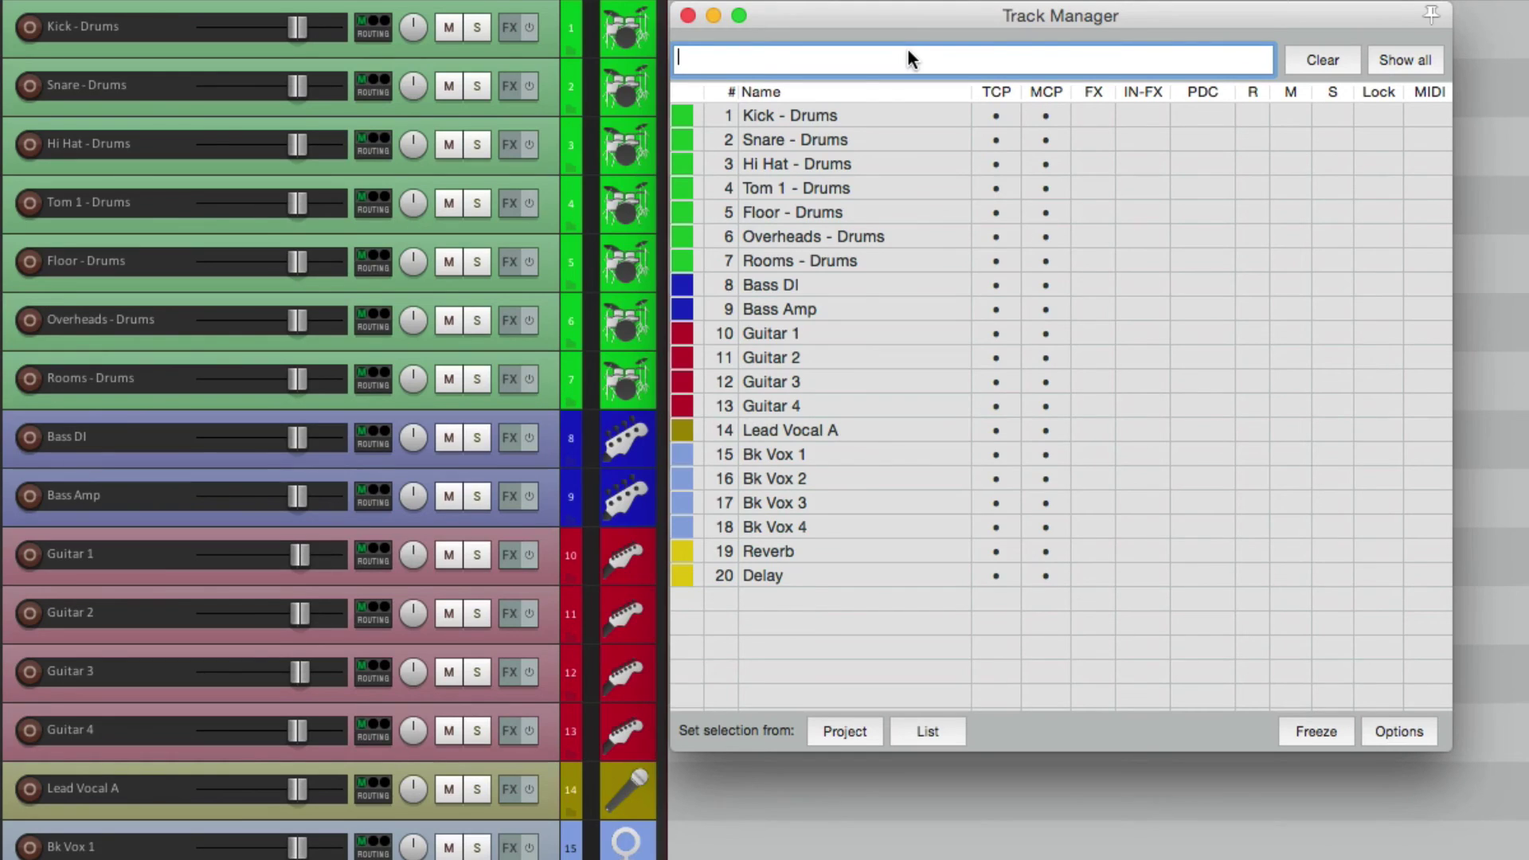
type("bk vox")
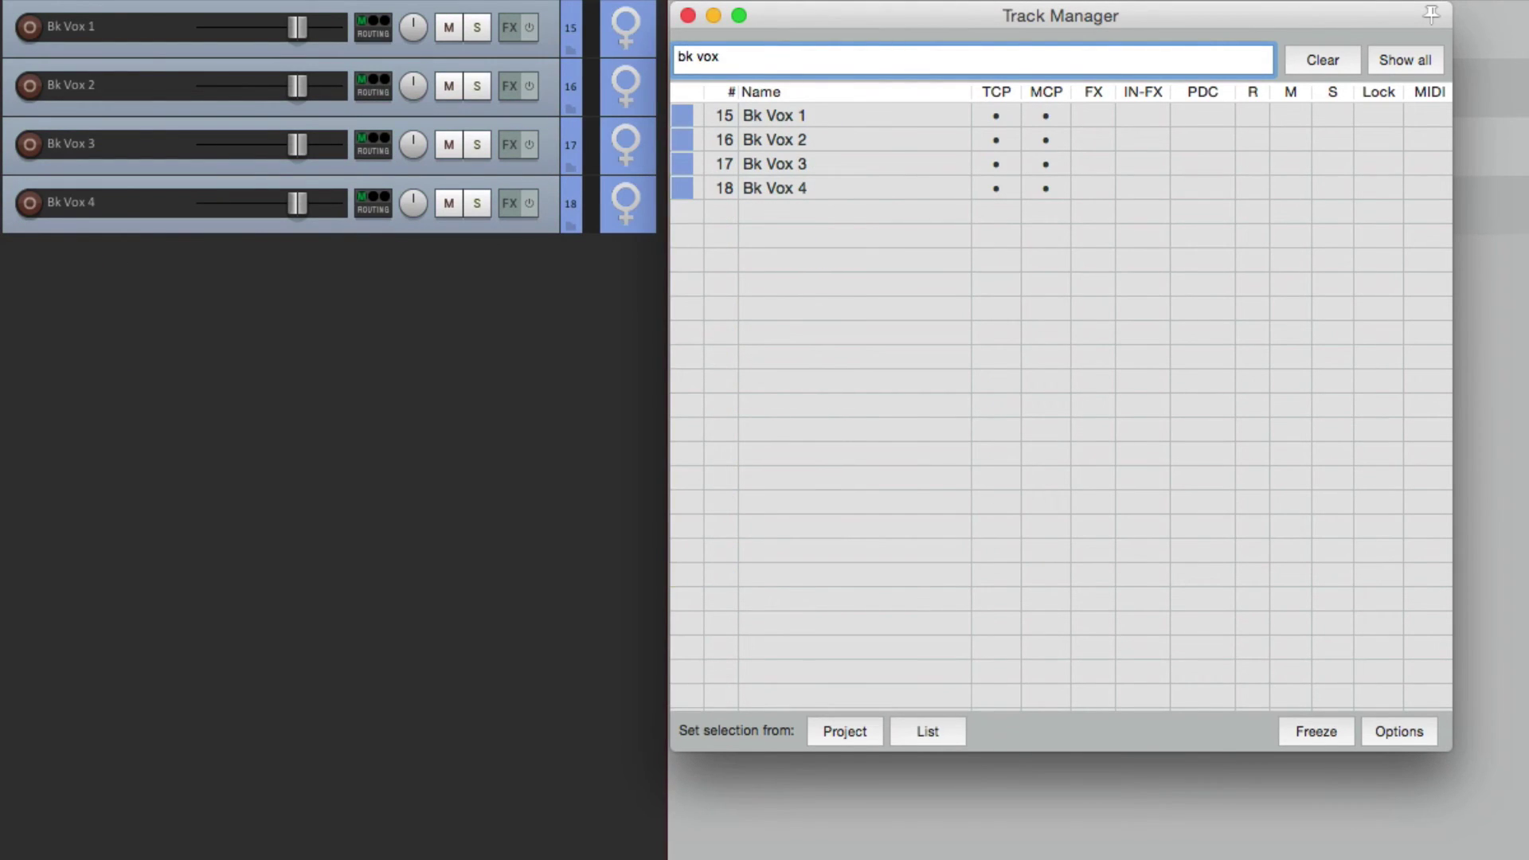
key("Escape")
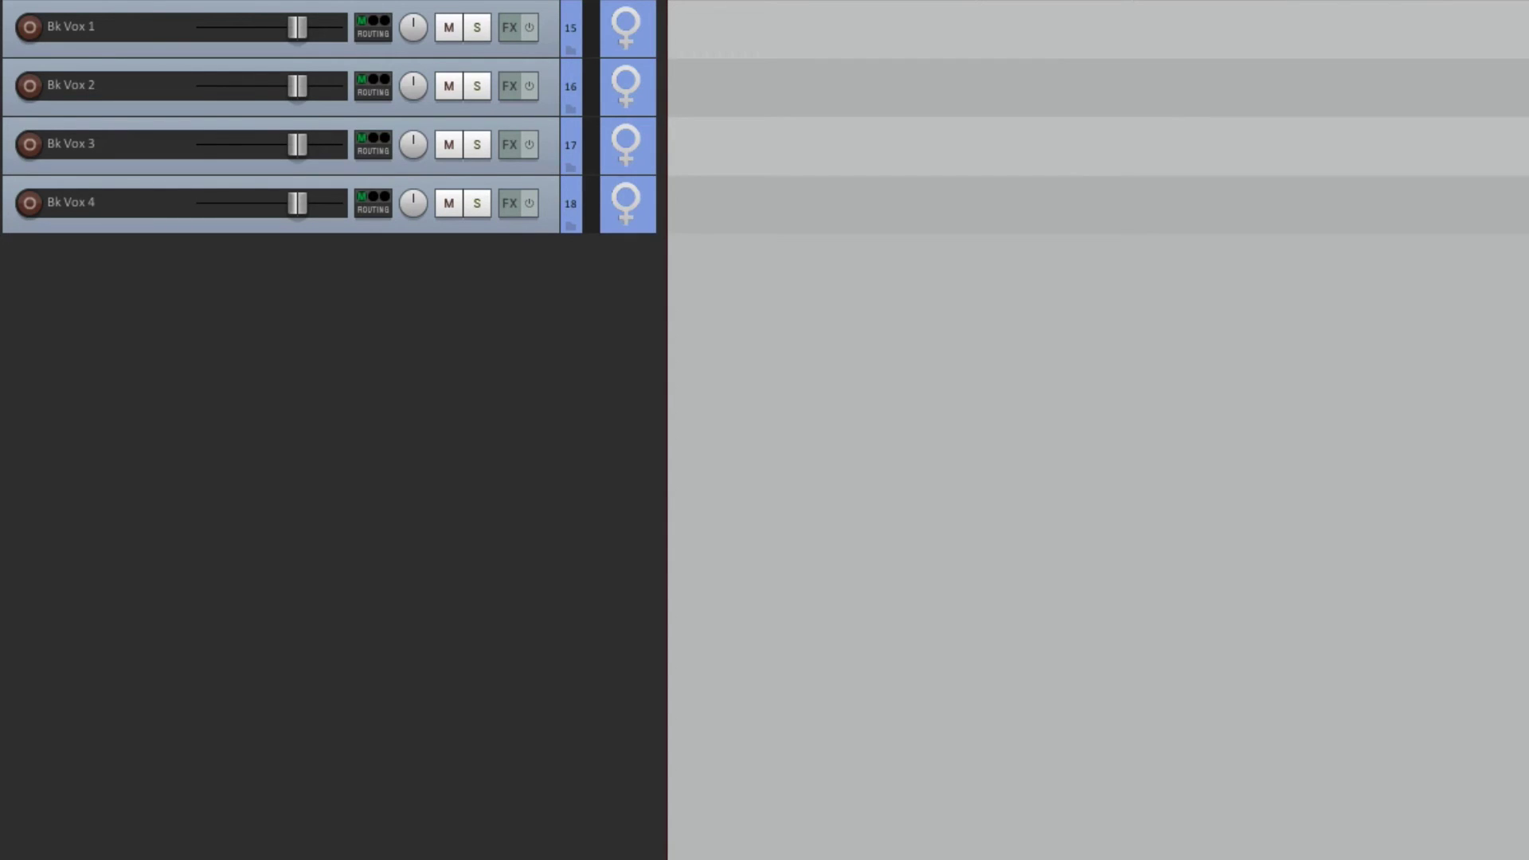
key("Page_Up")
key("Page_Up")
key("Page_Up")
key("Page_Up")
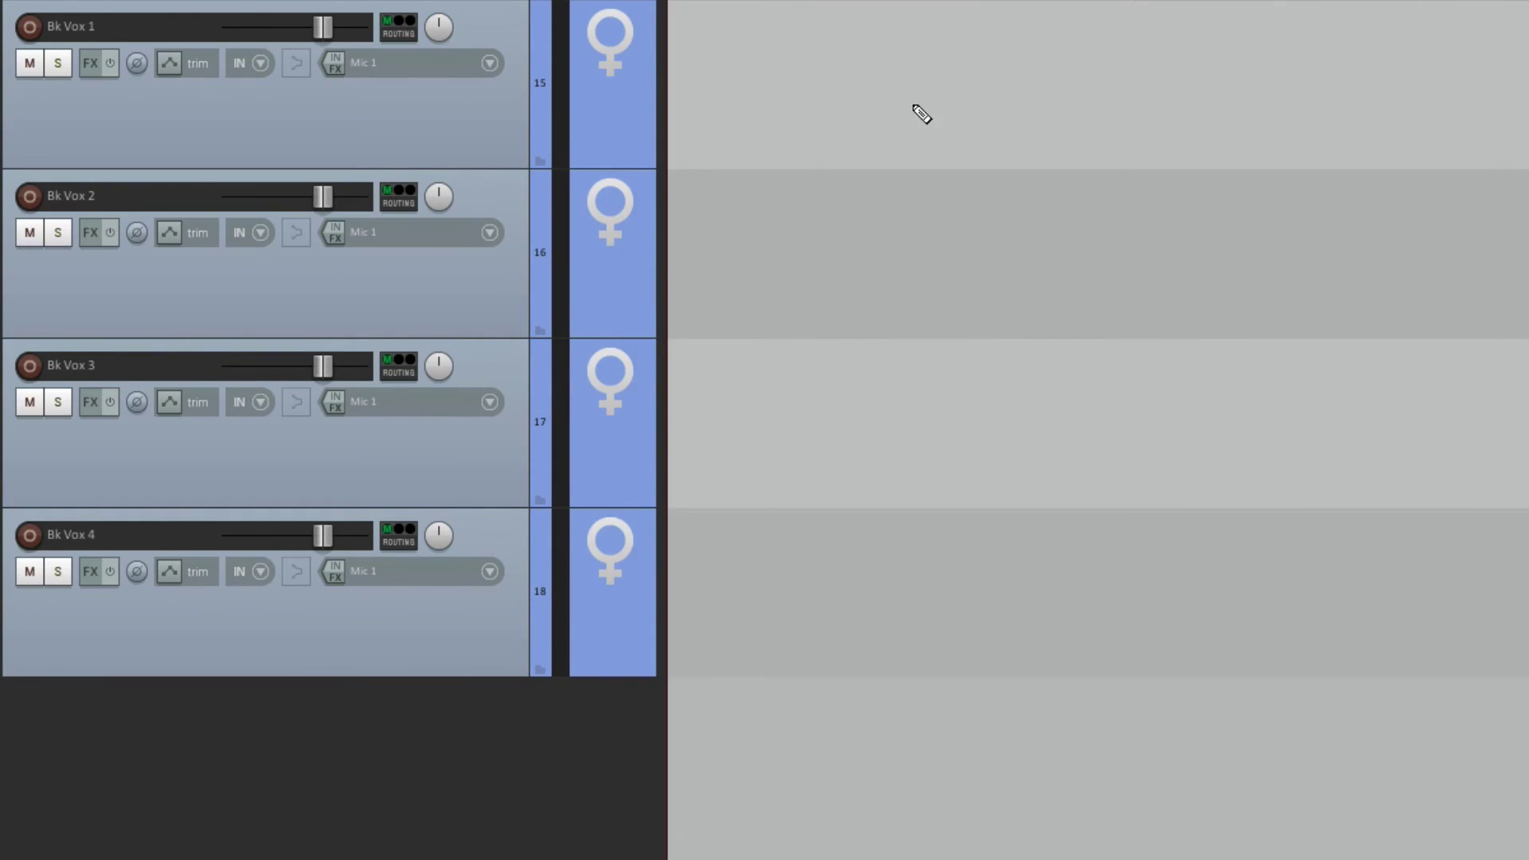
key("super+shift+m")
Step: Clear the 'bk vox' filter and shrink all tracks back to compact height
left_click(1302, 70)
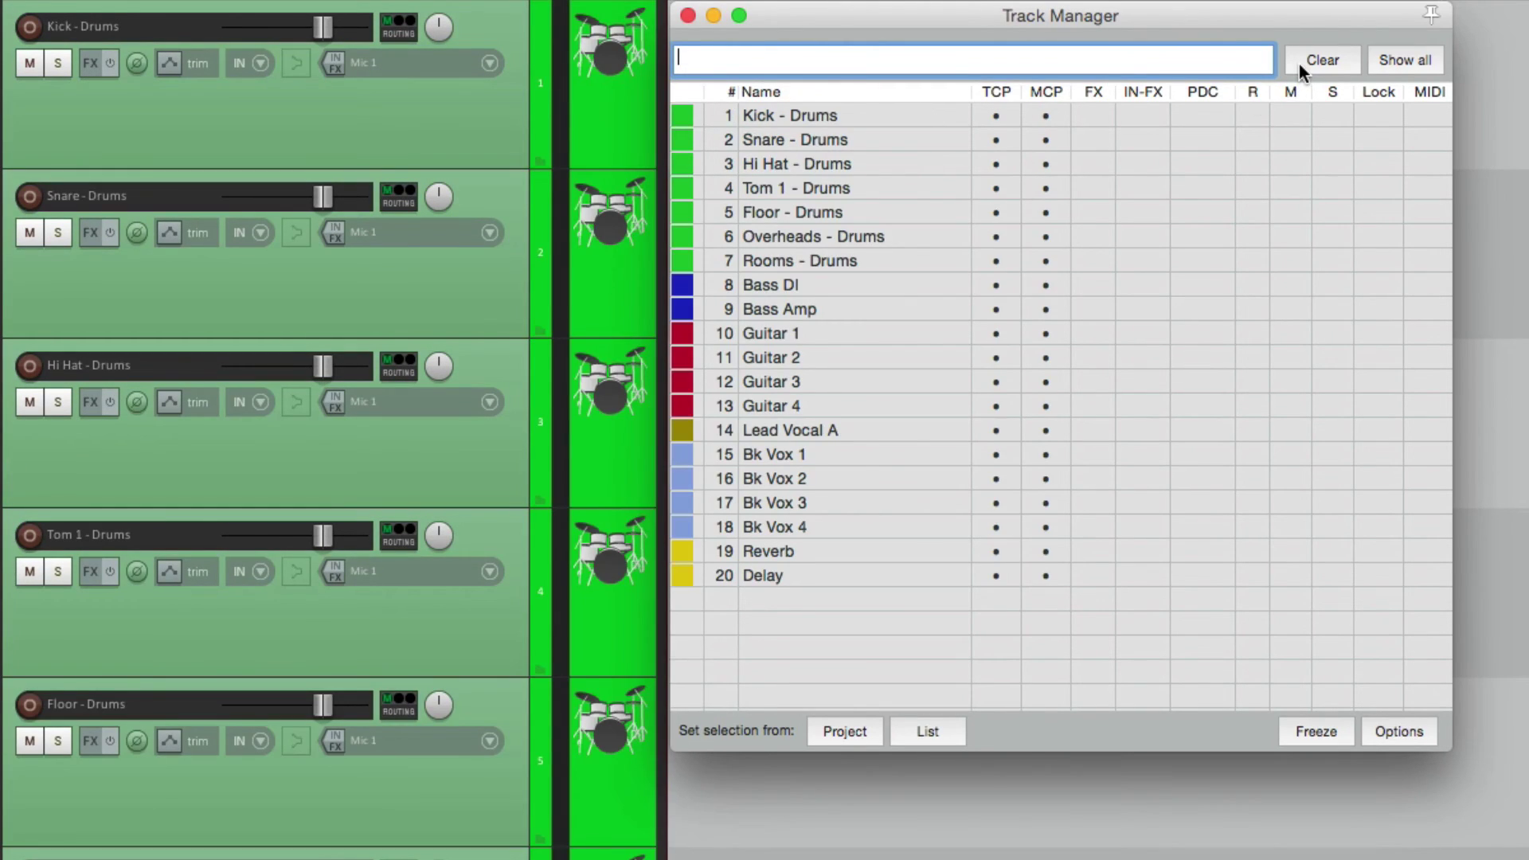
key("super+shift+m")
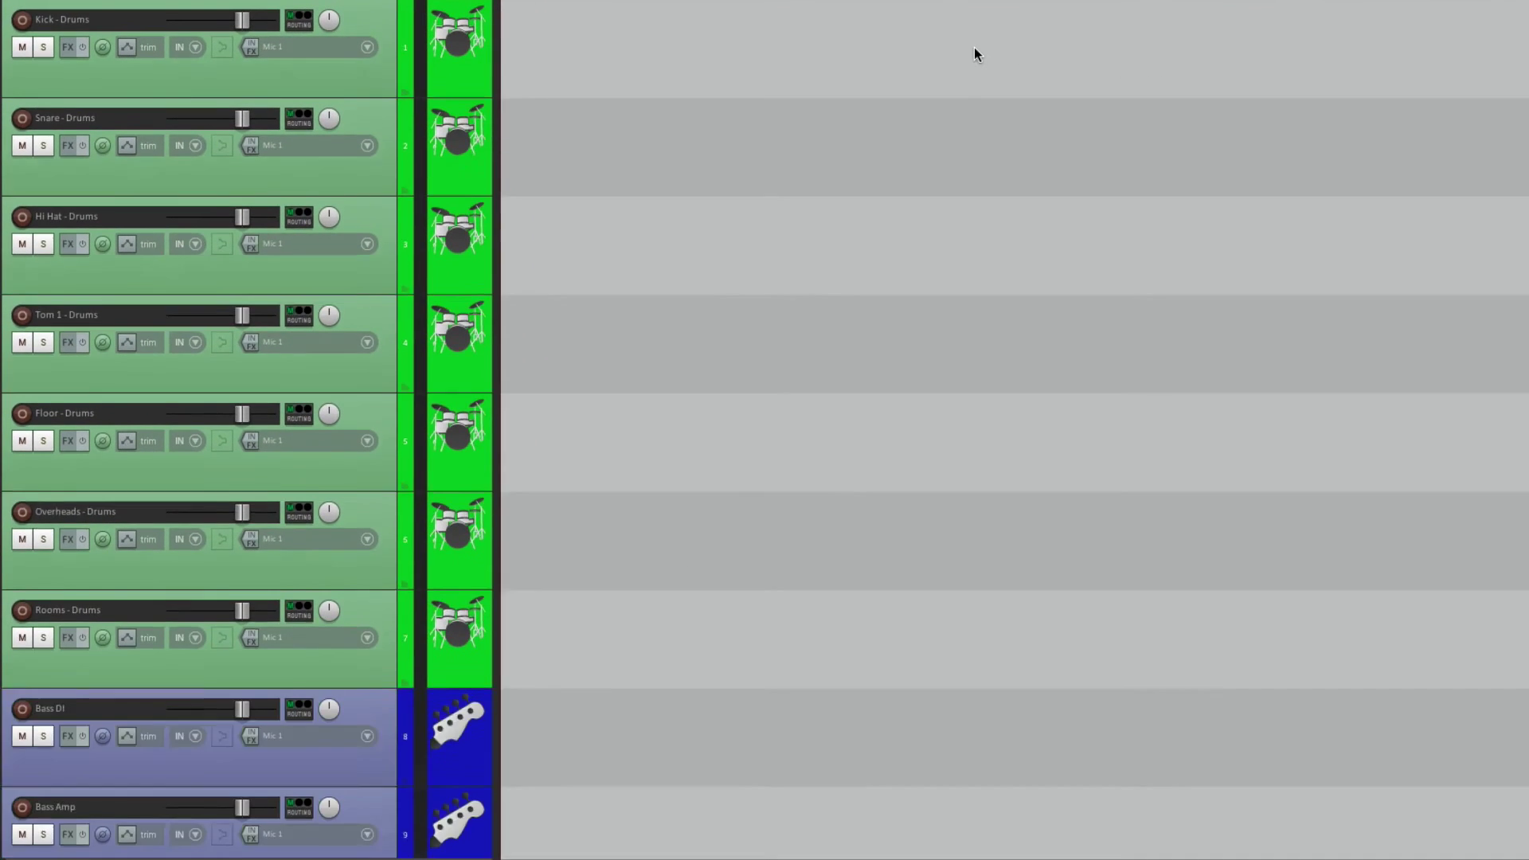
key("Page_Down")
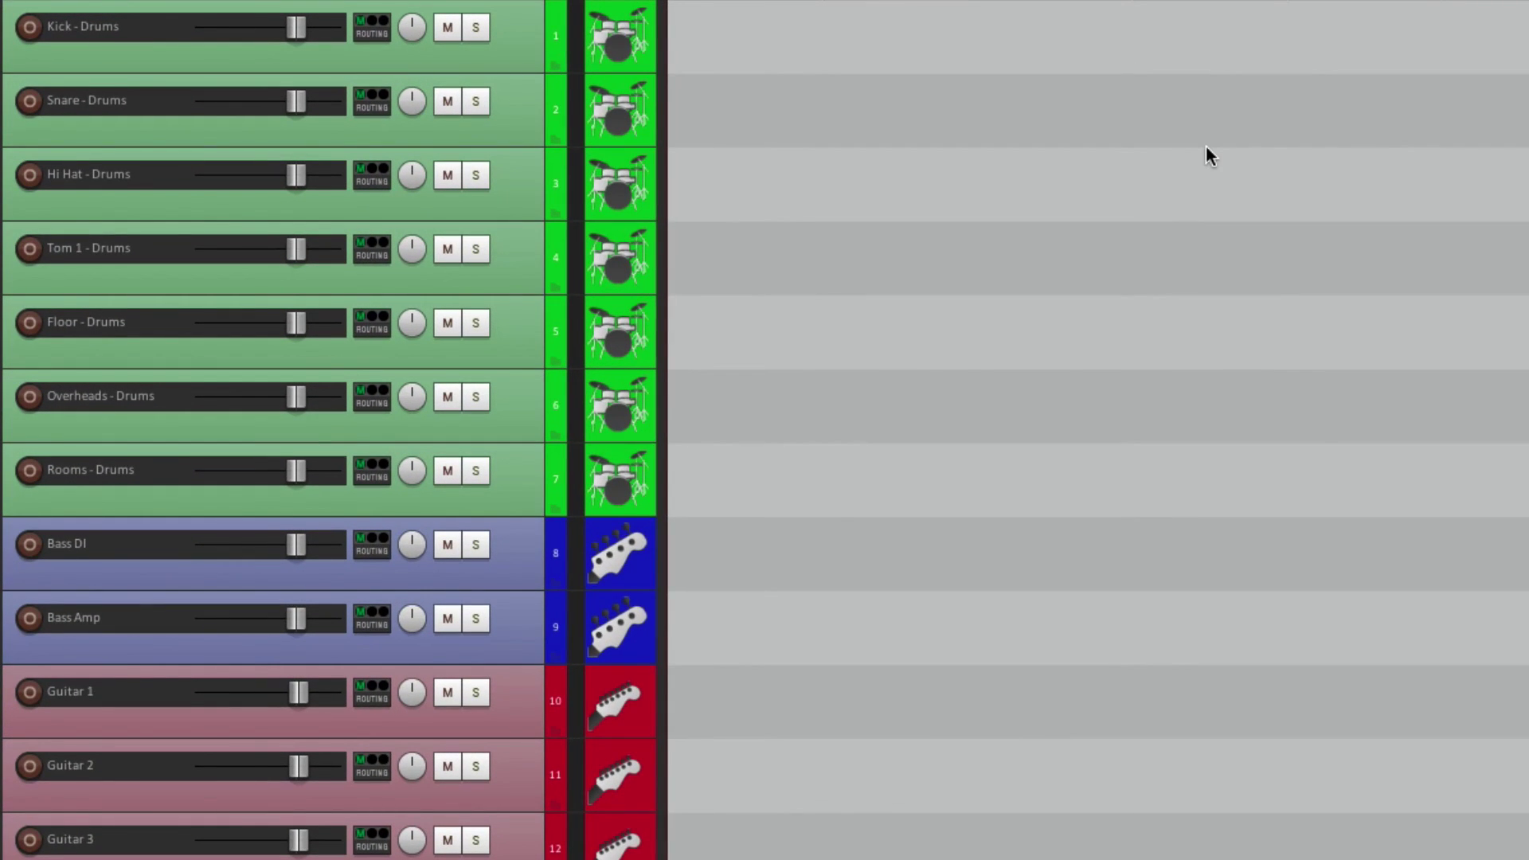
key("super+shift+m")
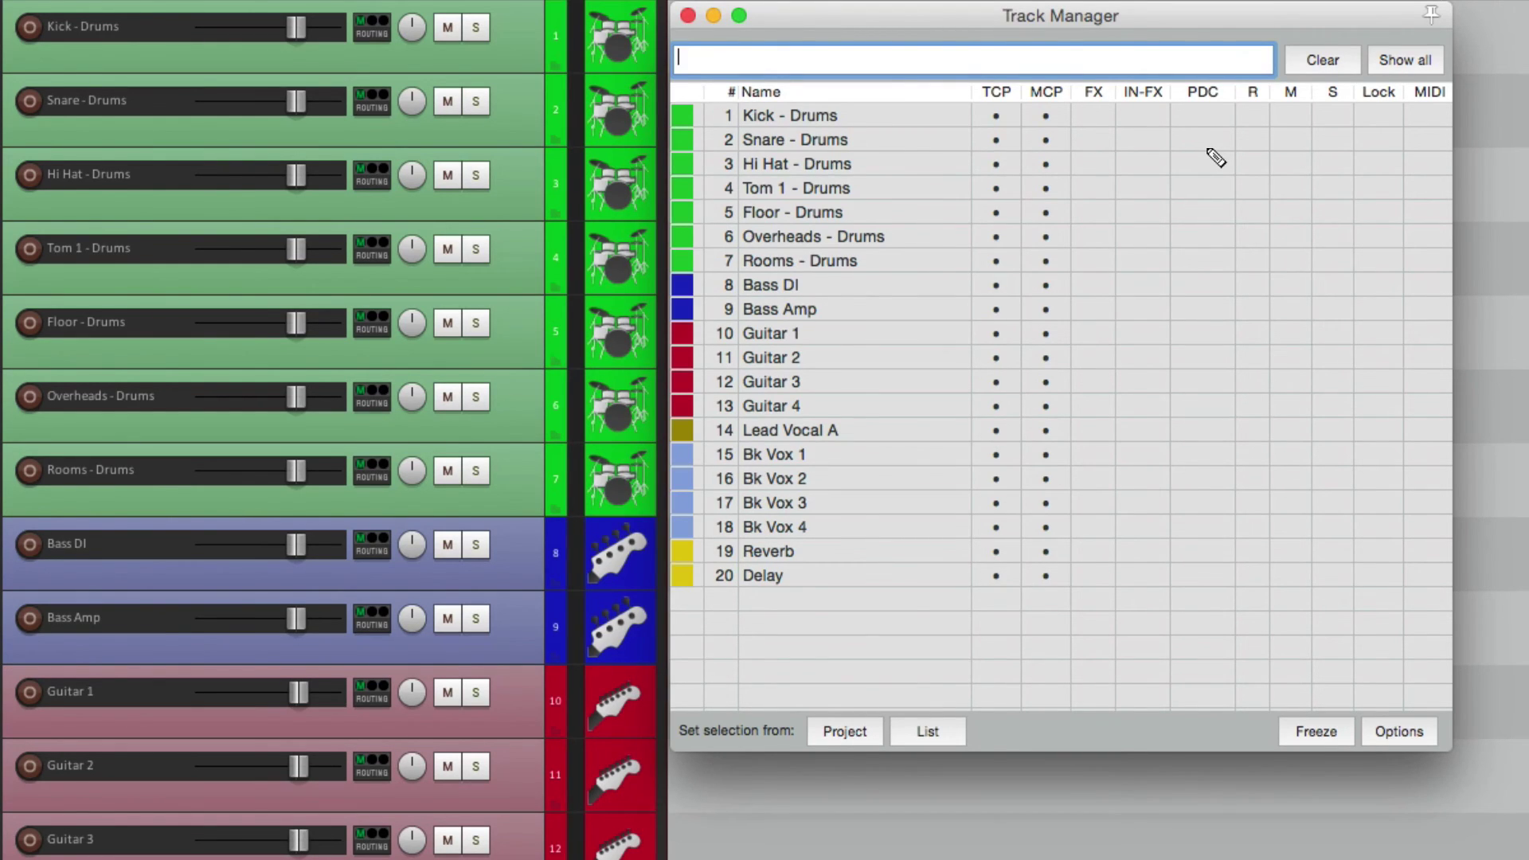
Step: Mute tracks 1–13, Kick - Drums through Guitar 4, then unmute them
left_click(920, 116)
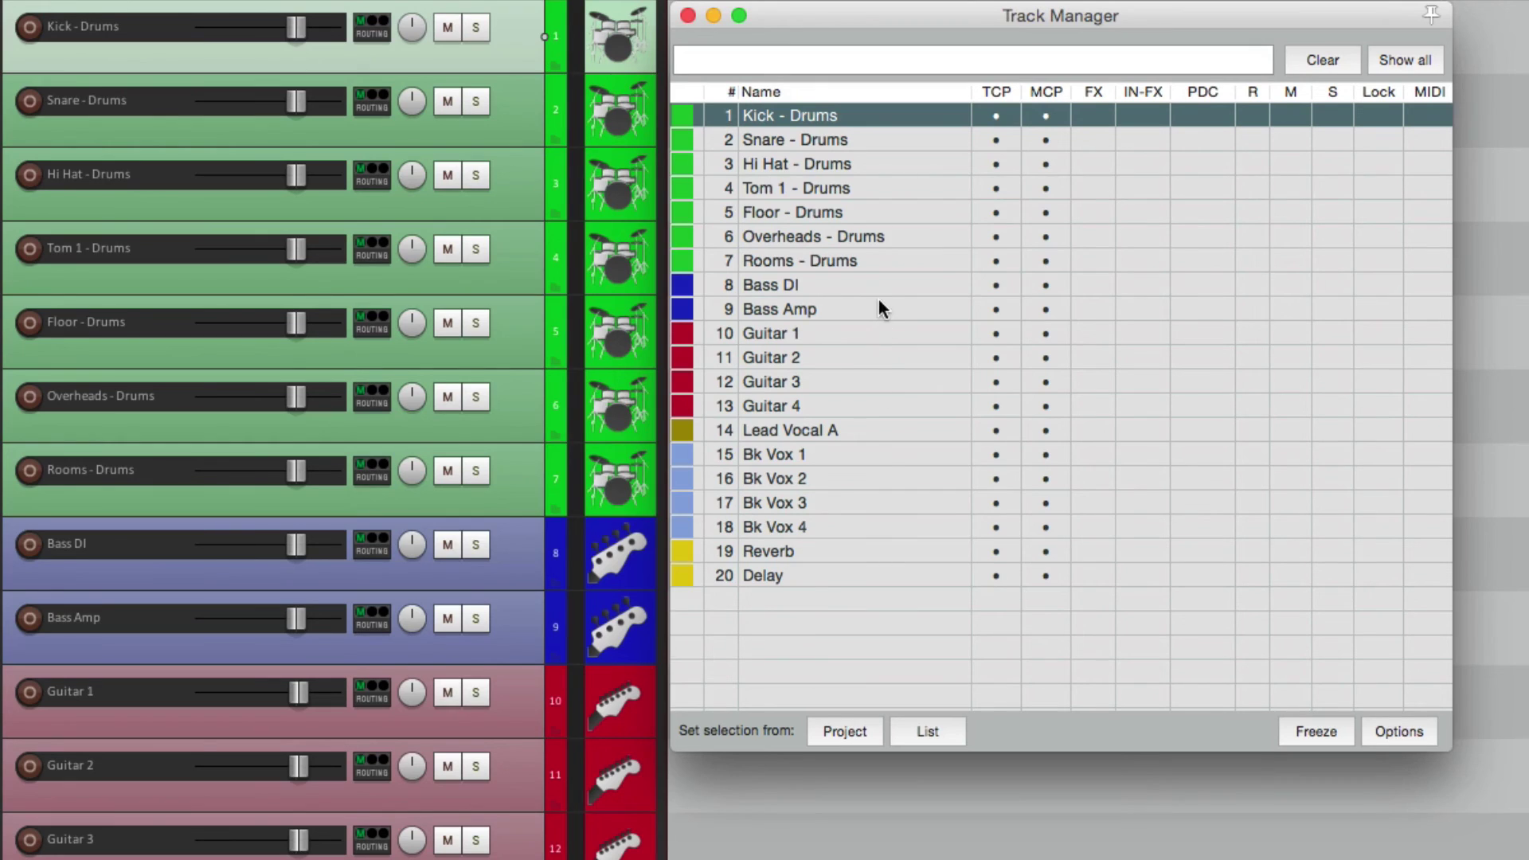
left_click(878, 414, "shift")
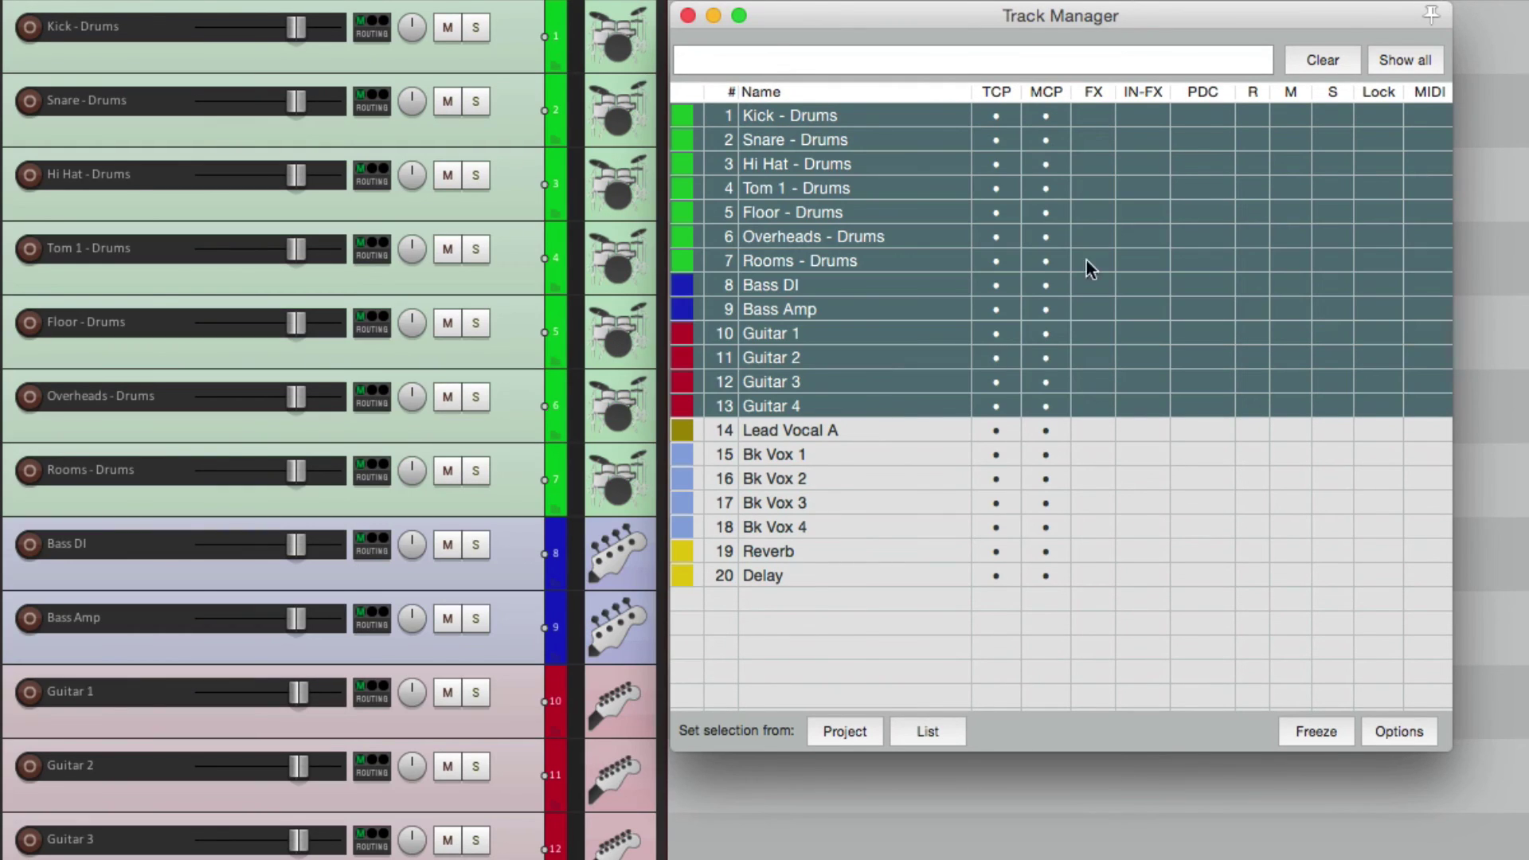
left_click(1282, 113)
left_click(1282, 110)
Step: Solo tracks 14–18, Lead Vocal A through Bk Vox 4, then unsolo them and close the manager
left_click_drag(832, 433, 852, 529)
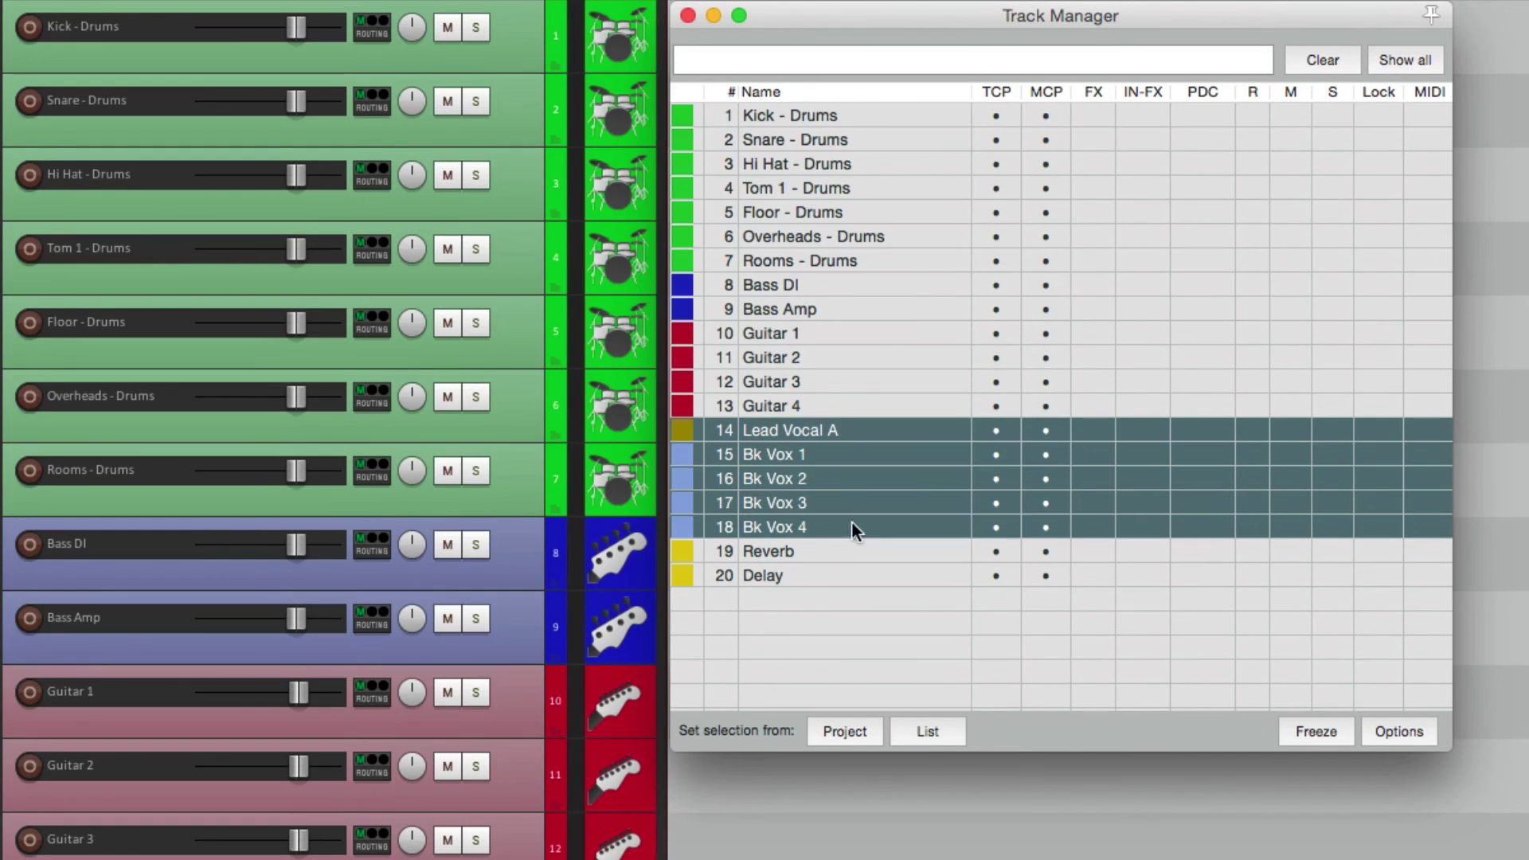
left_click(1336, 430)
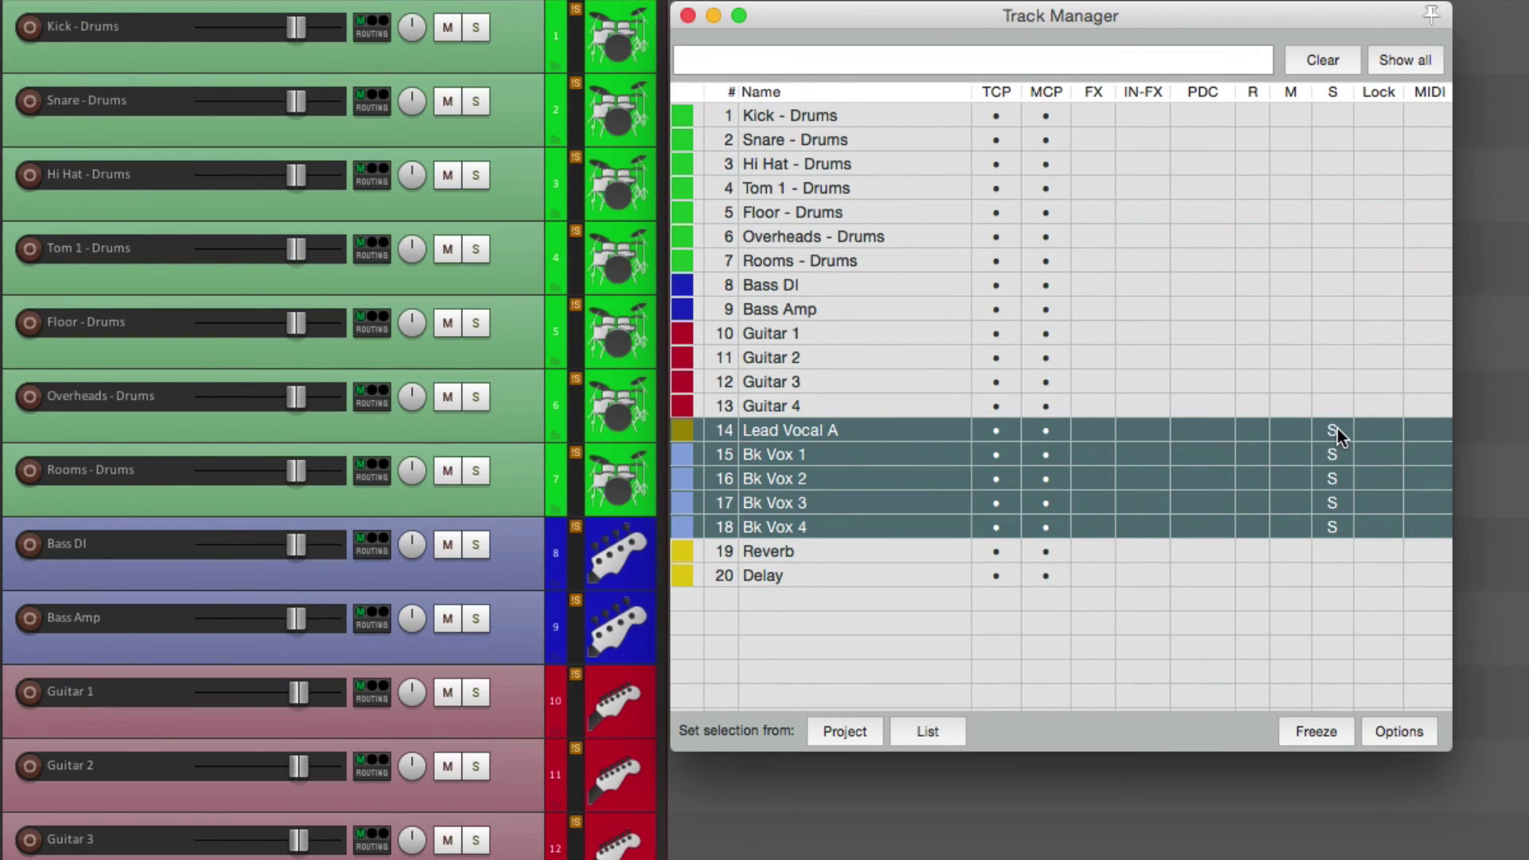
left_click(1336, 428)
key("super+shift+m")
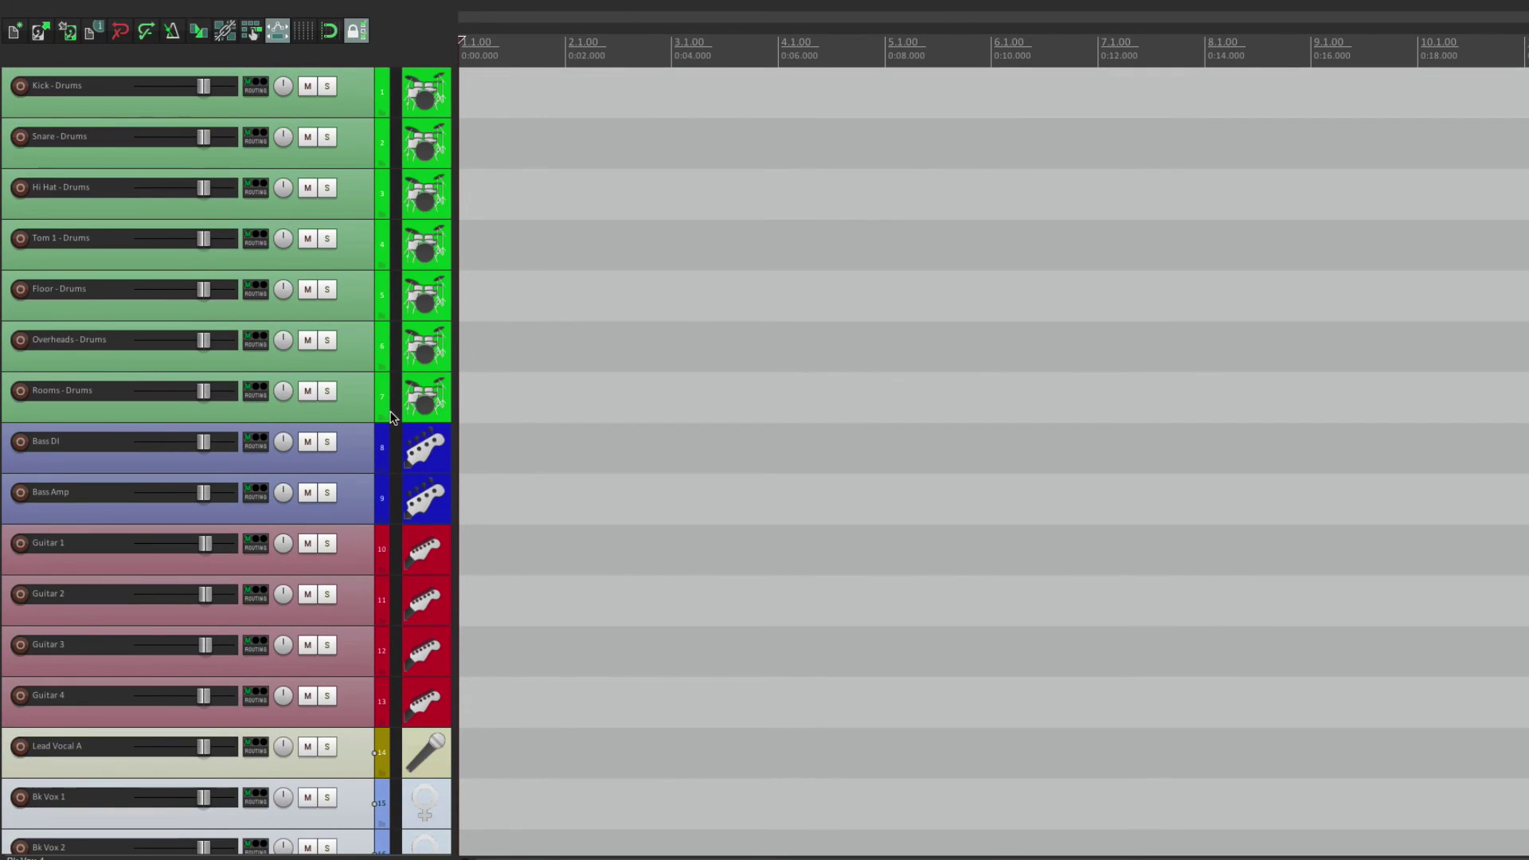
Step: Enlarge every track's height with Page Up, then reopen the Track Manager
scroll(391, 416, "down", 5)
scroll(391, 415, "up", 5)
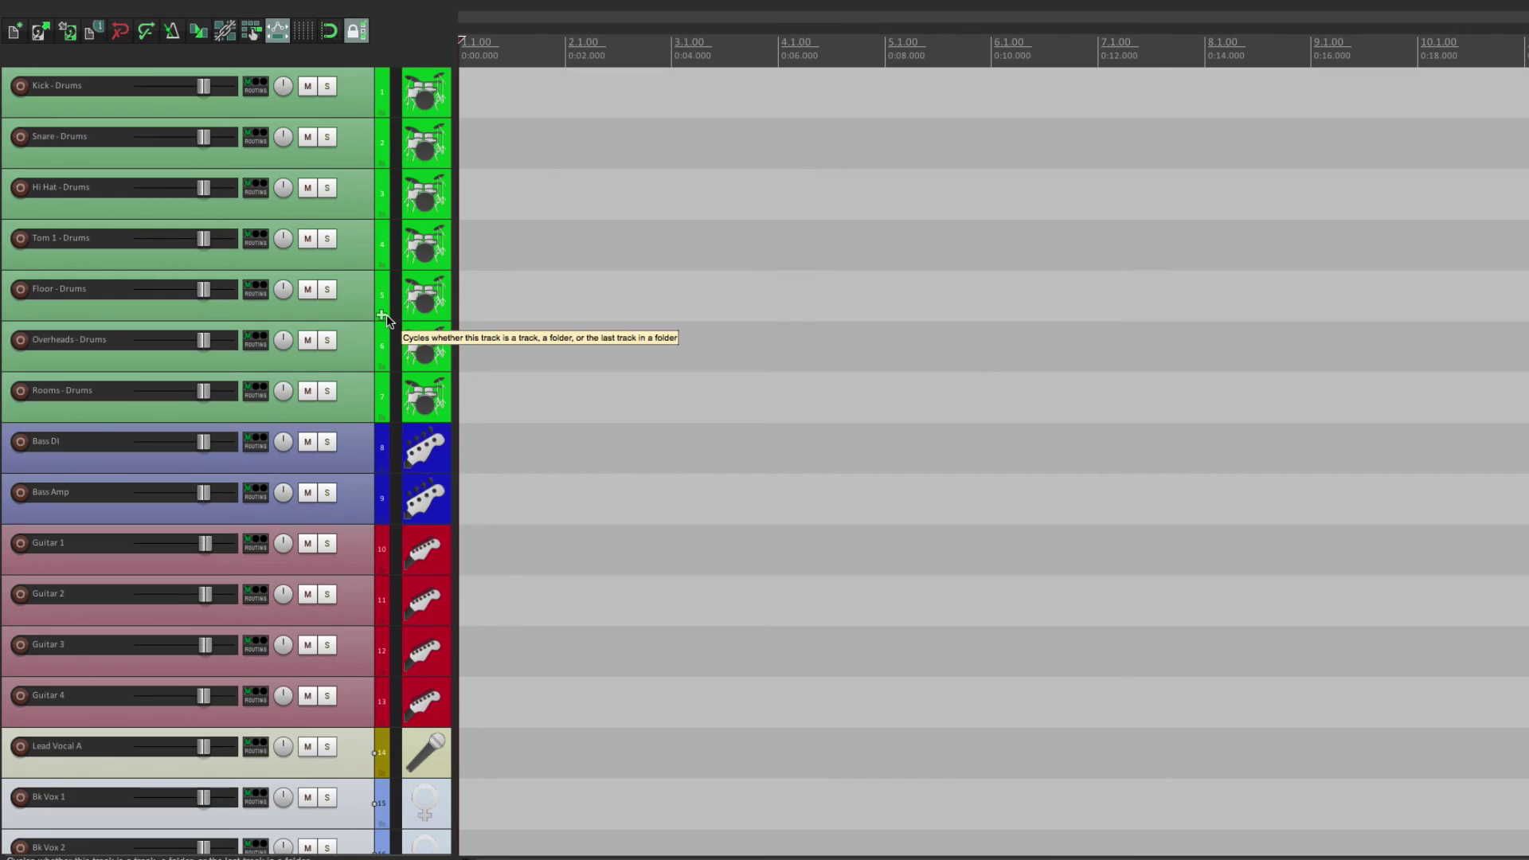
key("Page_Up")
key("Page_Up")
key("Page_Up")
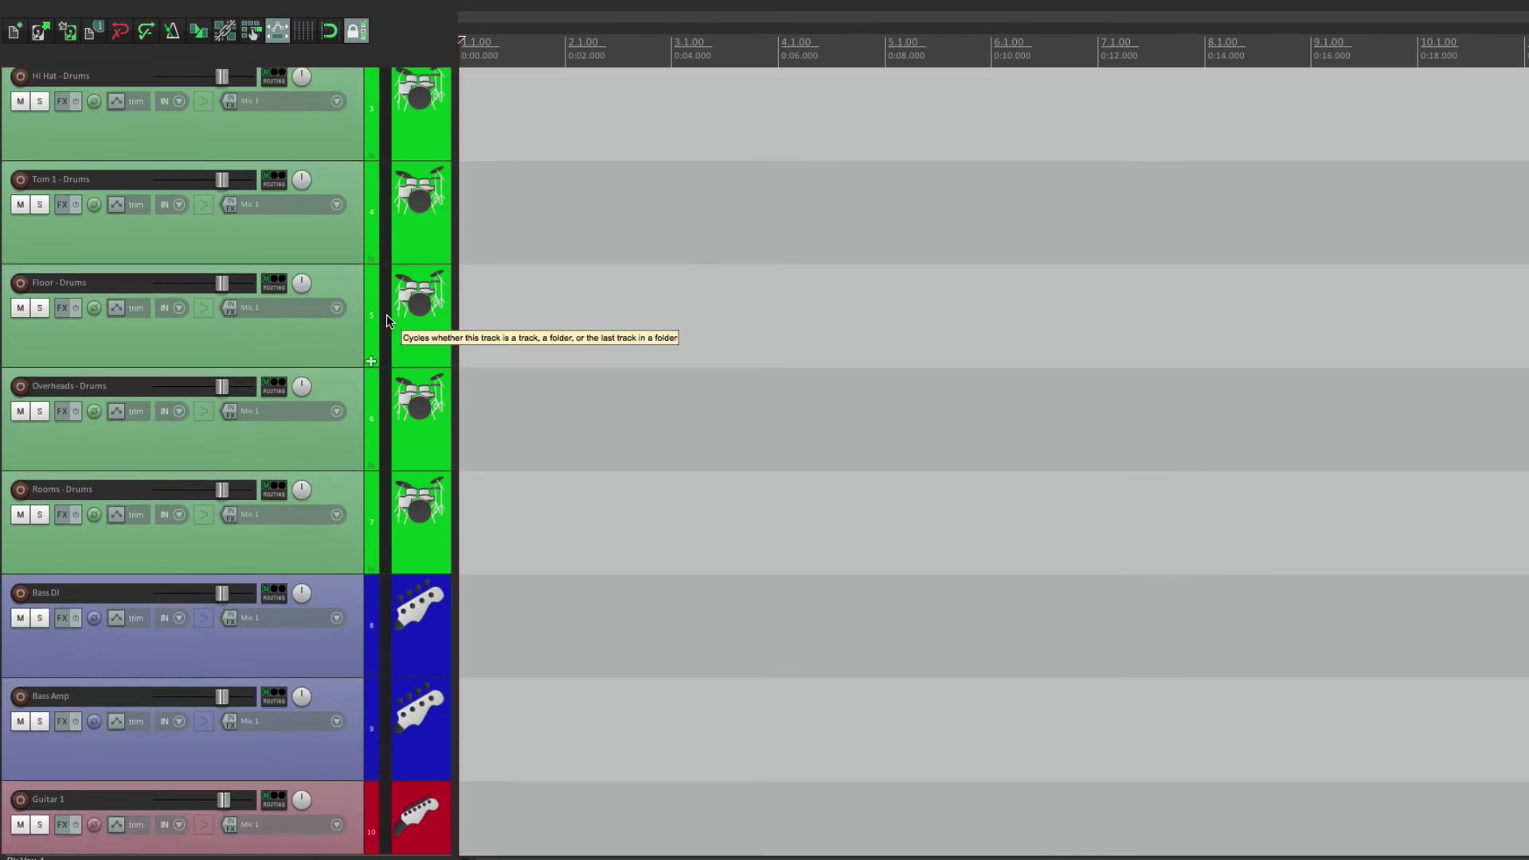
scroll(365, 331, "down", 5)
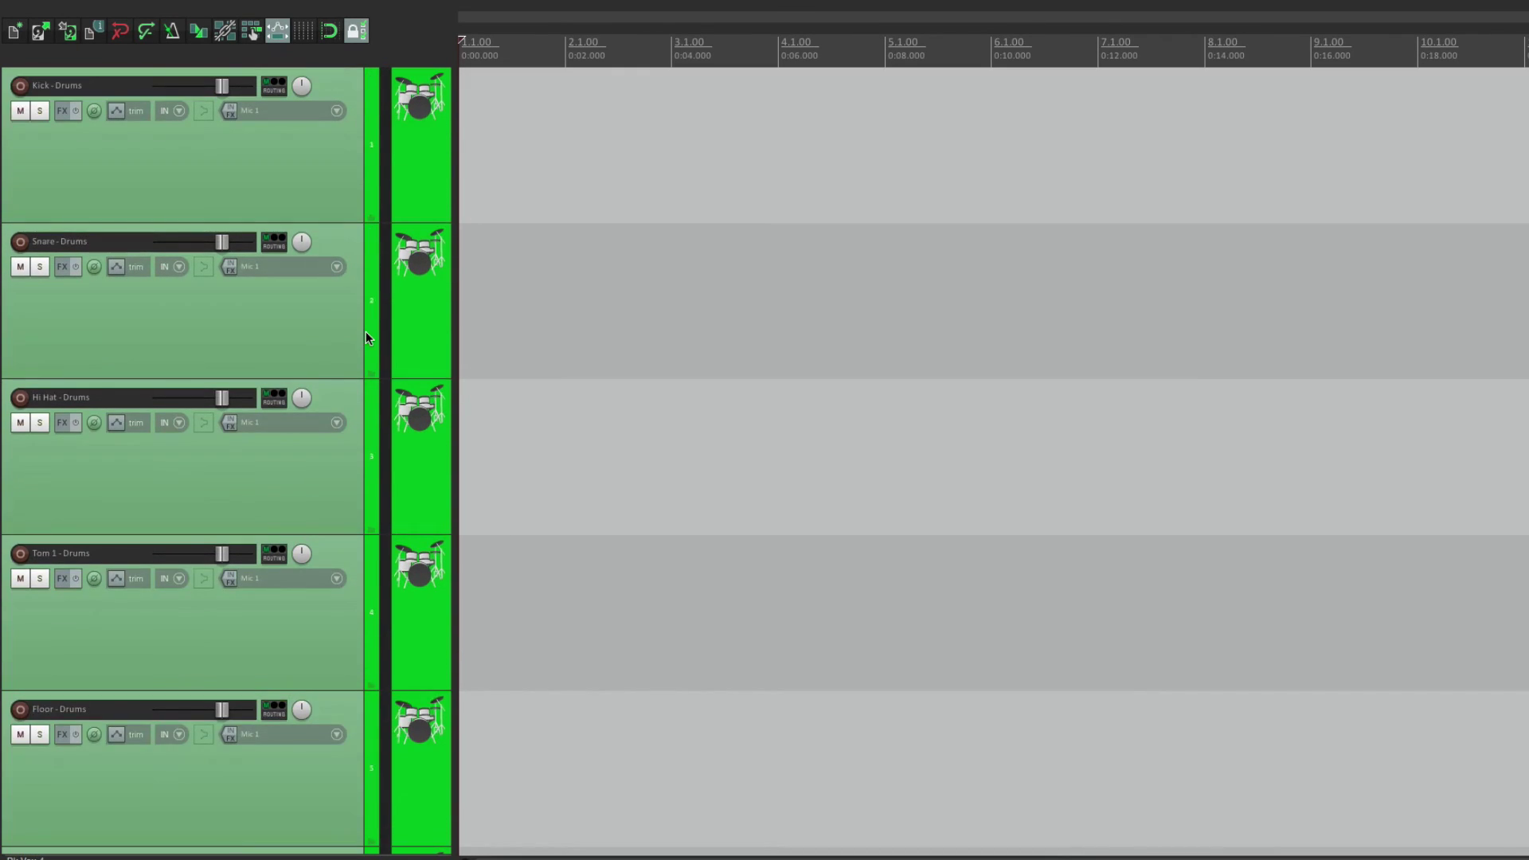
scroll(366, 332, "up", 10)
key("super+shift+m")
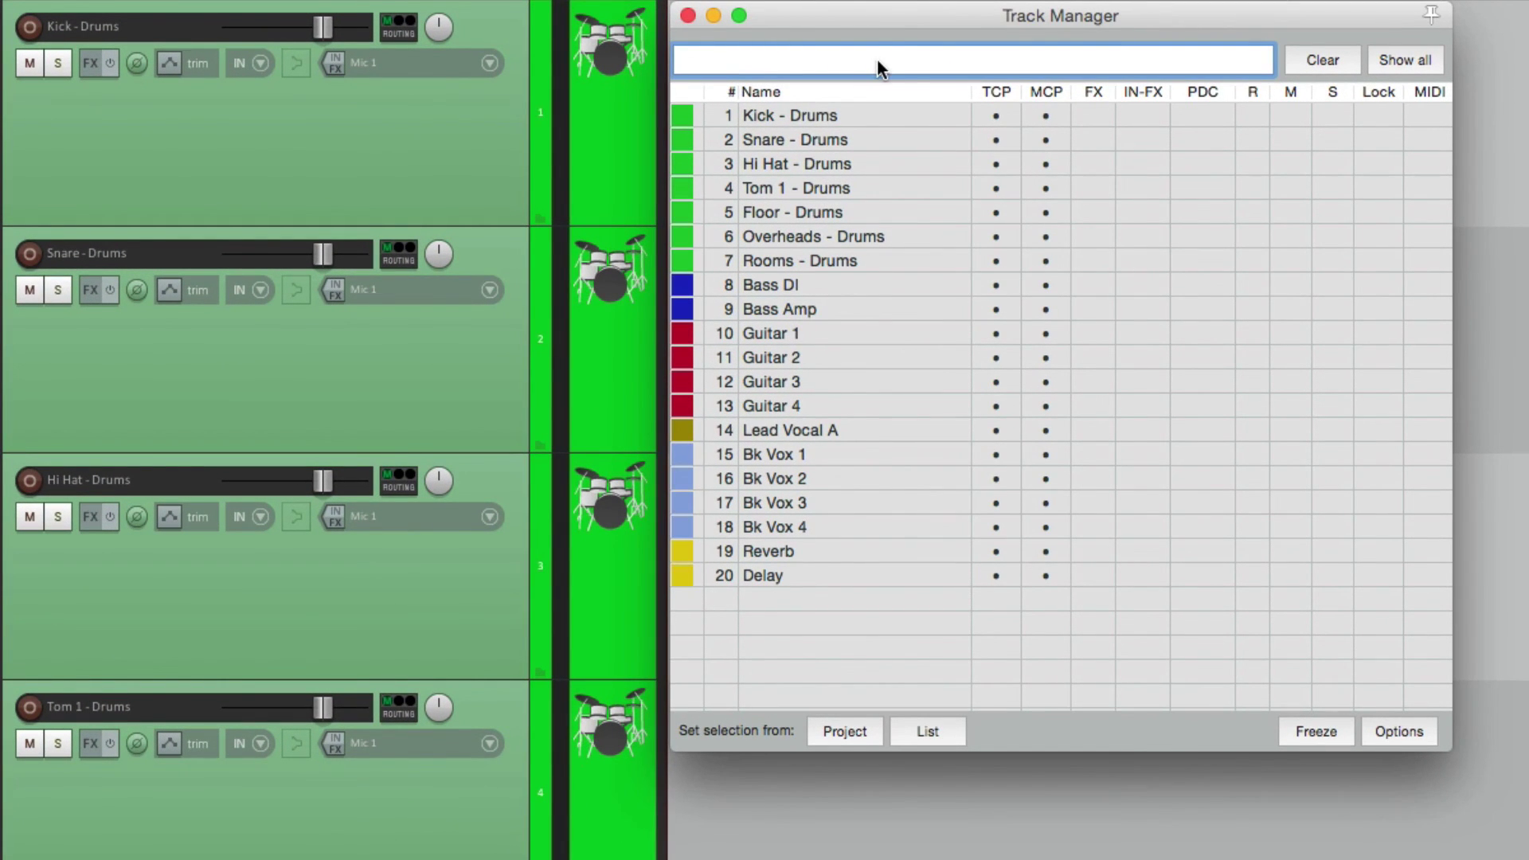
Step: Filter by 'lead vocal', drag Lead Vocal A much taller, then clear the filter
type("lead vocal")
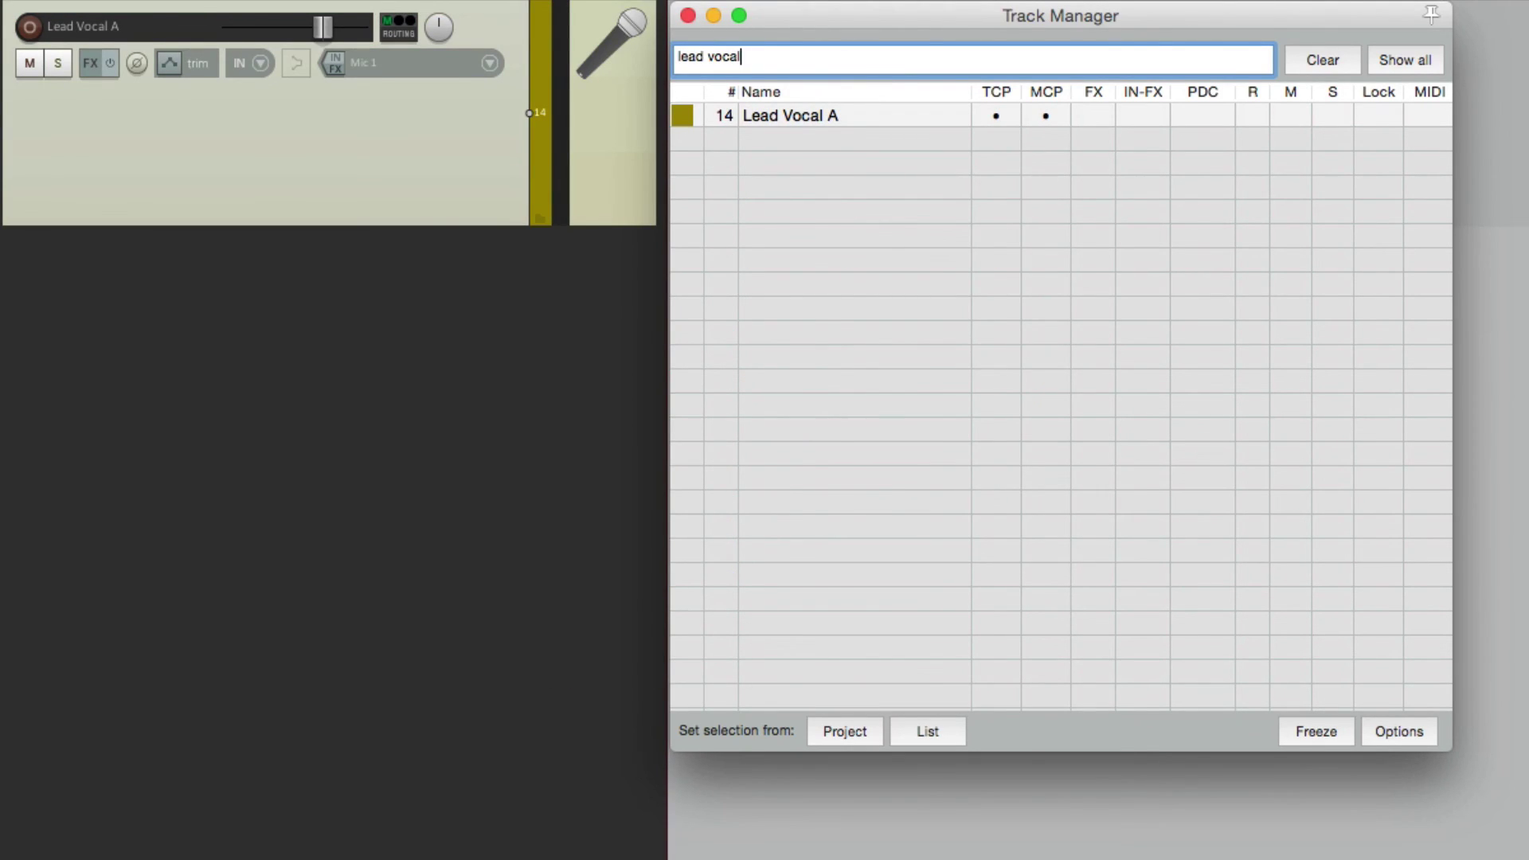
key("Escape")
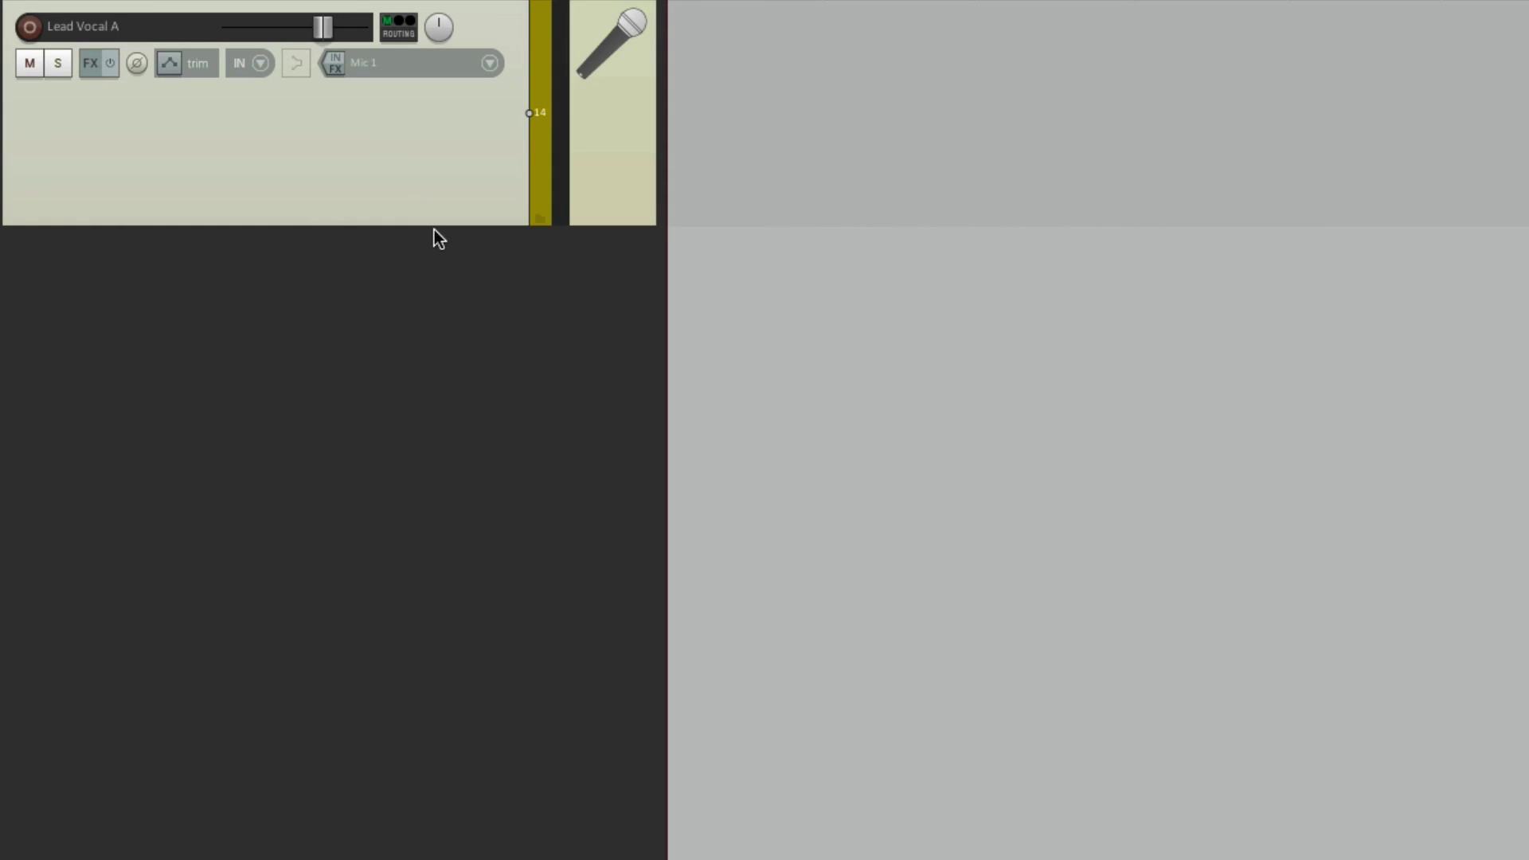
left_click_drag(434, 227, 587, 478)
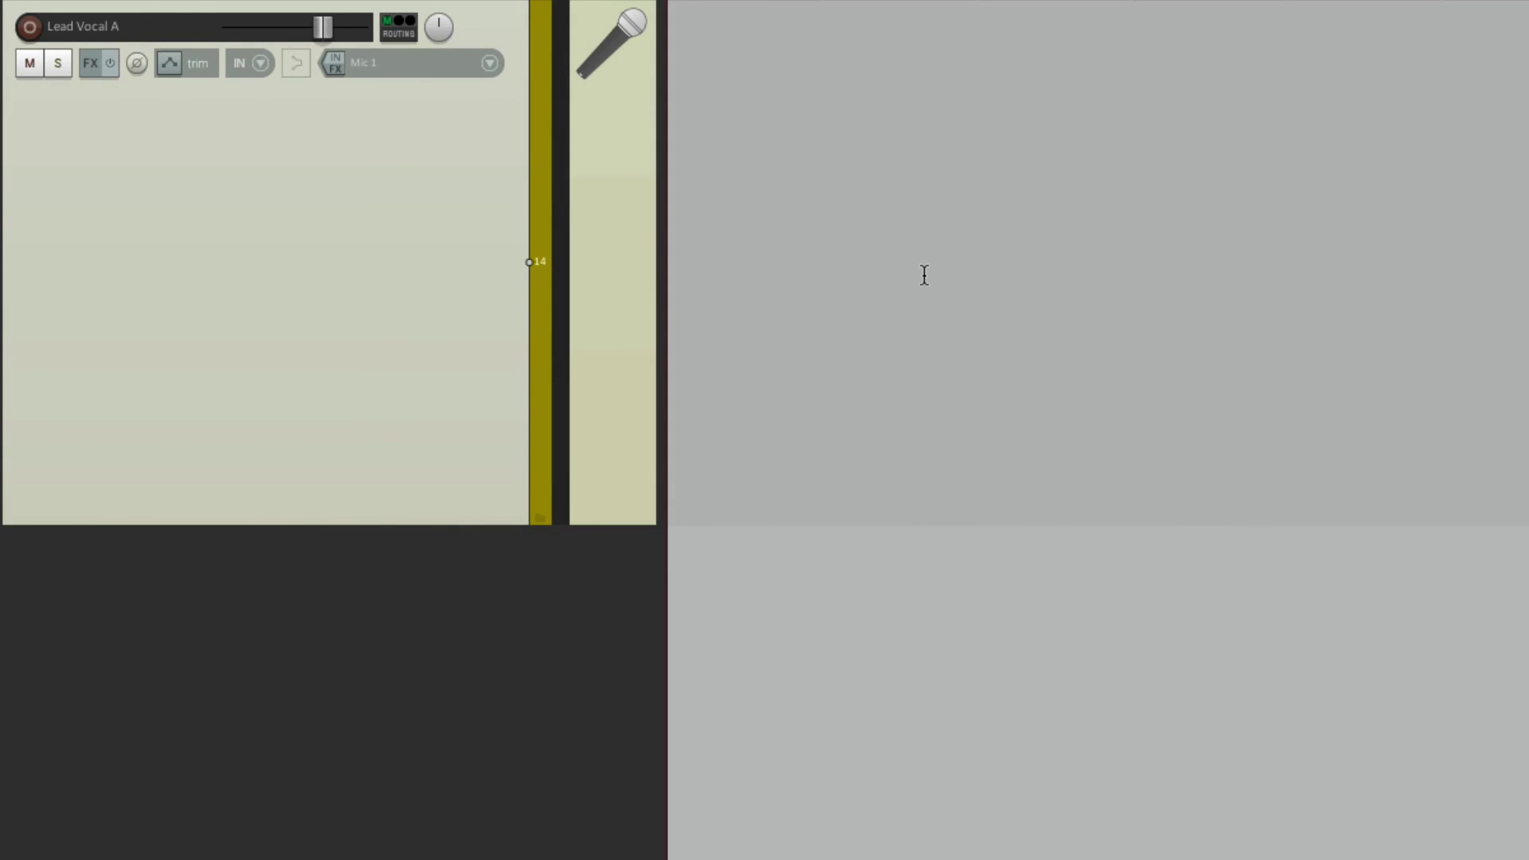
key("super+alt+m")
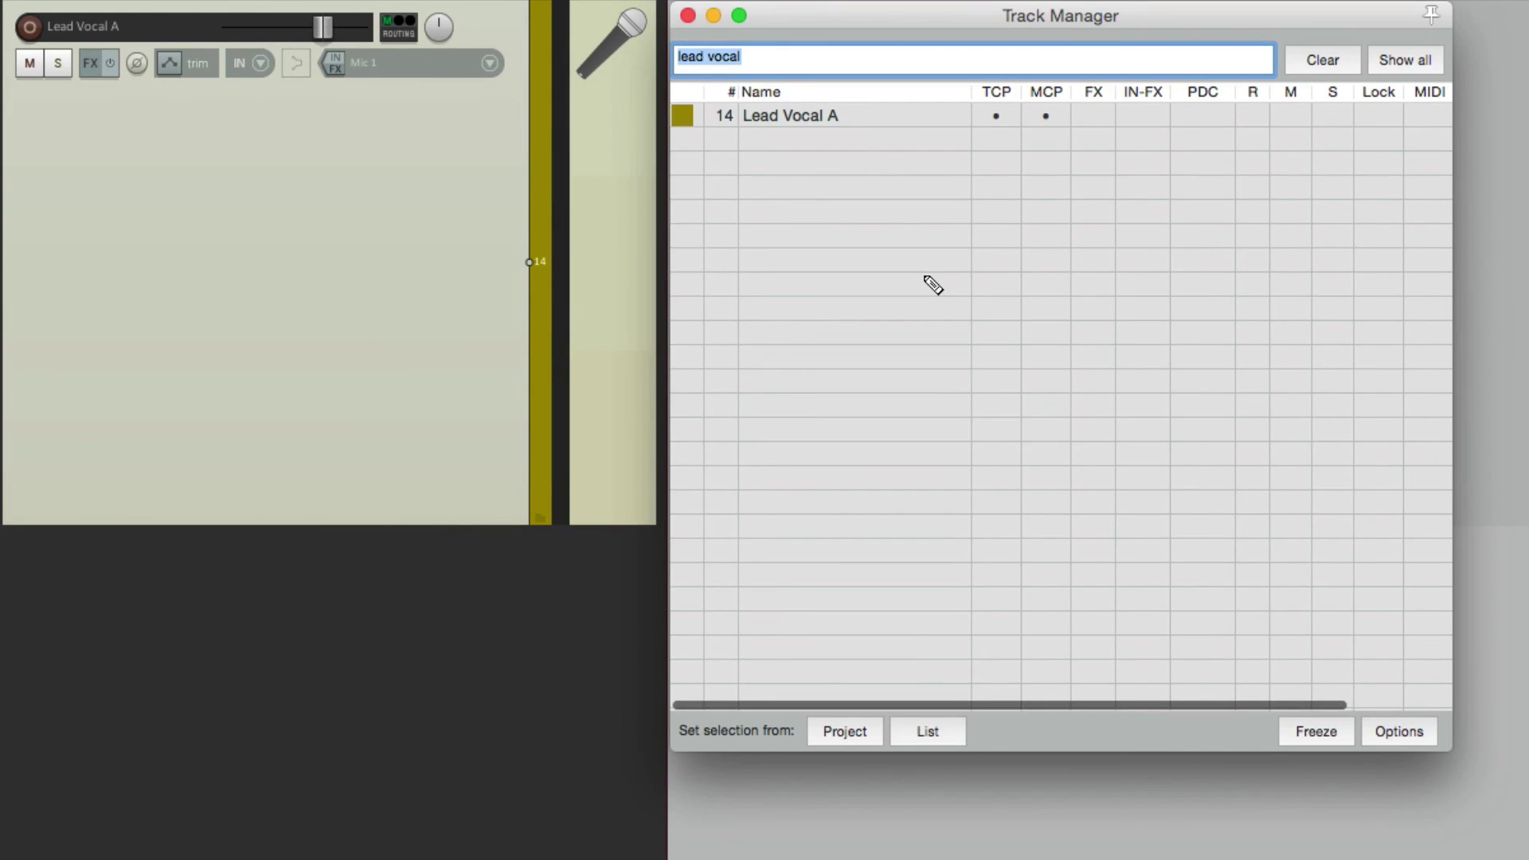
left_click(1317, 55)
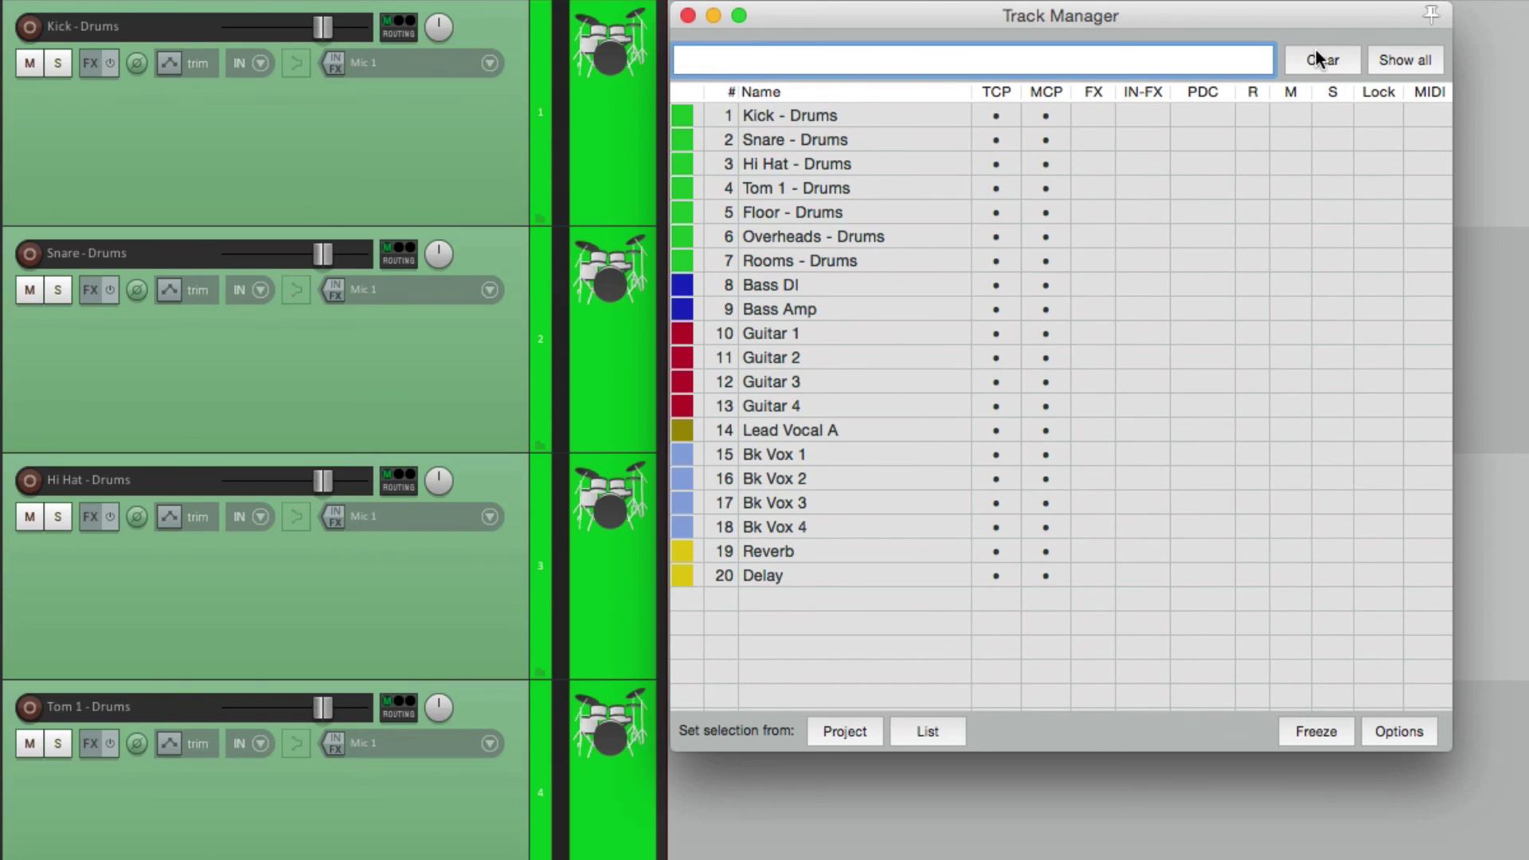